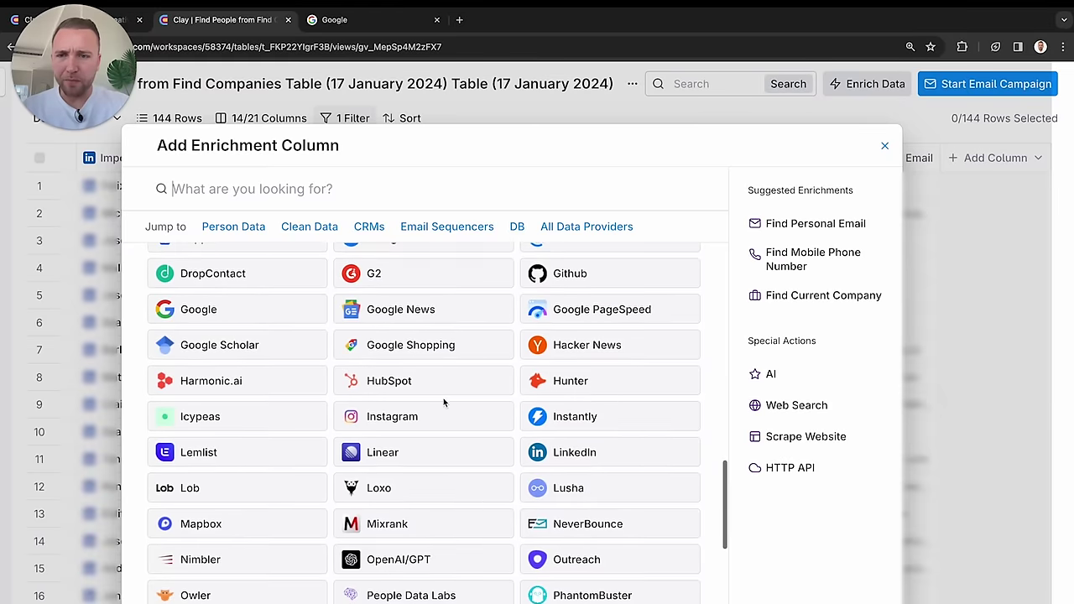
- Add 11-50 employees to the company size filter in the People table
{"action": "scroll", "coordinate": [444, 399], "scroll_direction": "up", "scroll_amount": 5}
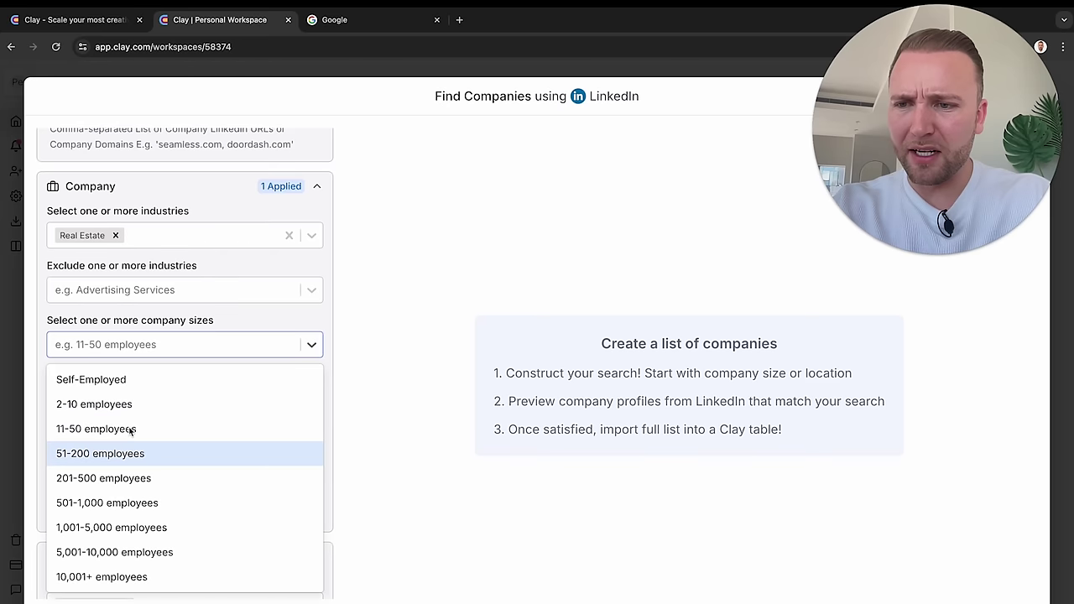
{"action": "left_click", "coordinate": [129, 428]}
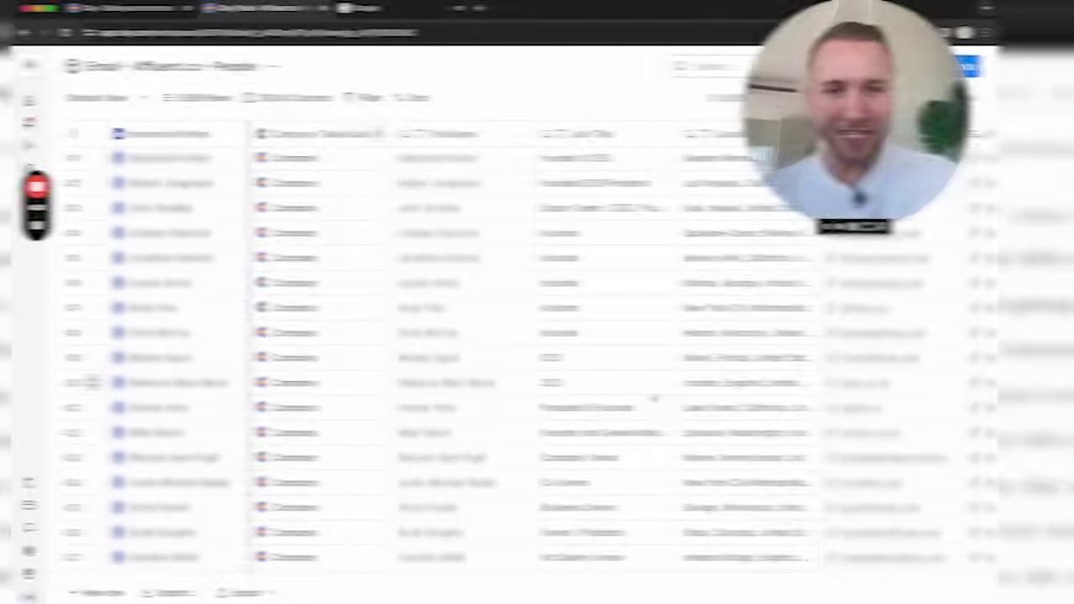
{"action": "scroll", "coordinate": [654, 399], "scroll_direction": "down", "scroll_amount": 15}
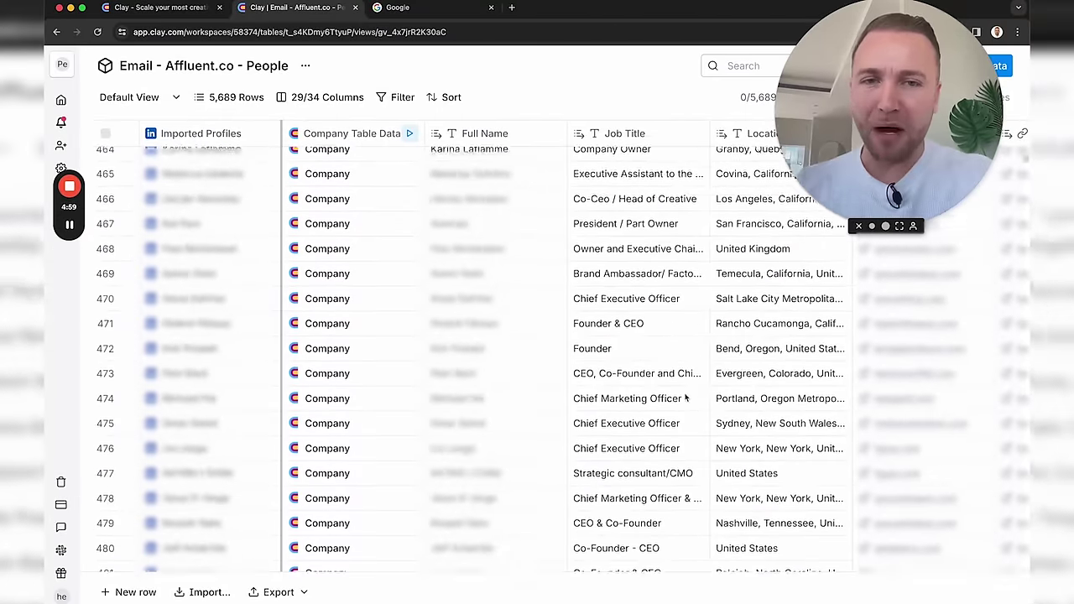
{"action": "scroll", "coordinate": [685, 397], "scroll_direction": "down", "scroll_amount": 8}
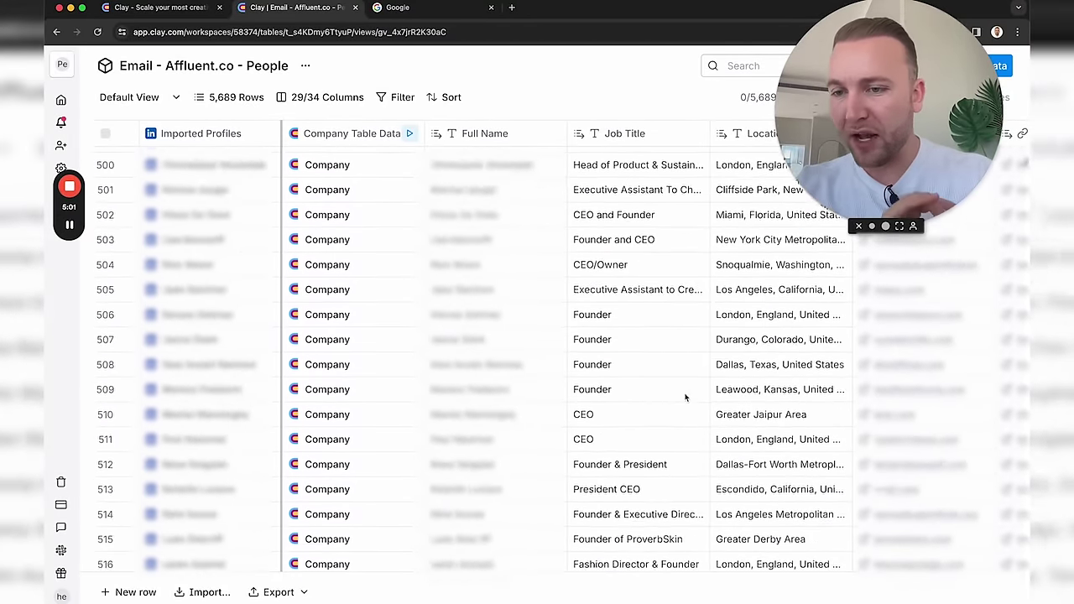
- Check the Clay homepage tab, then return to the My Workspace table list
{"action": "left_click", "coordinate": [160, 8]}
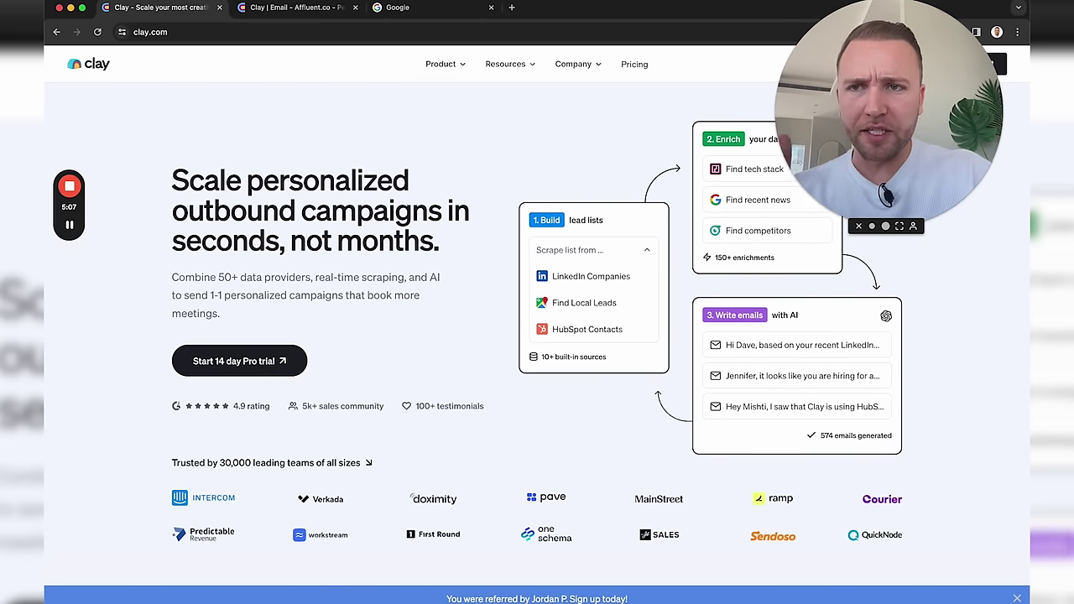
{"action": "left_click", "coordinate": [294, 8]}
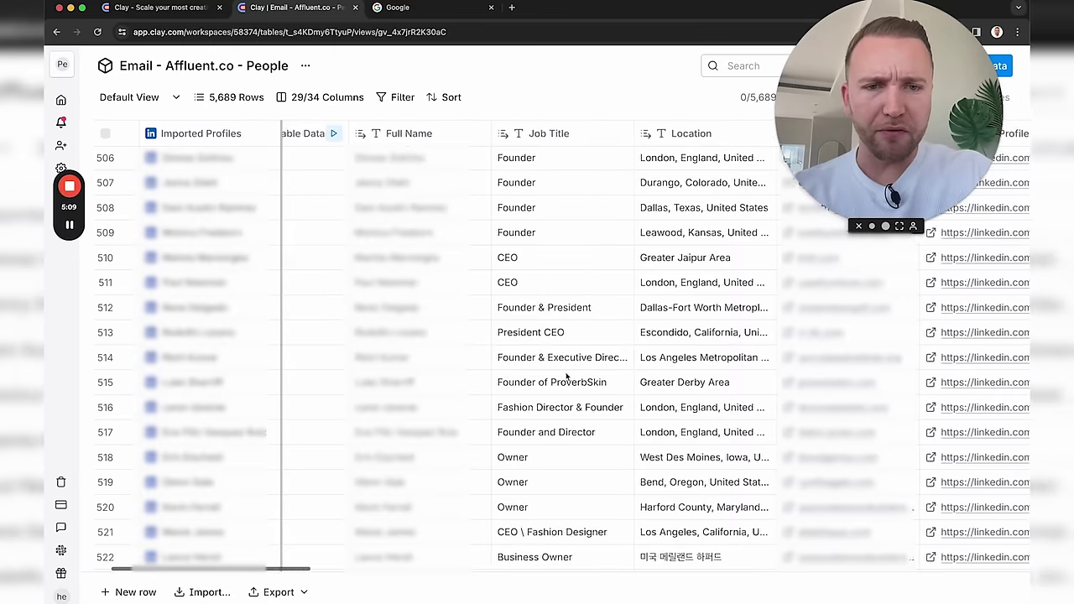
{"action": "scroll", "coordinate": [566, 378], "scroll_direction": "right", "scroll_amount": 15}
{"action": "scroll", "coordinate": [567, 377], "scroll_direction": "right", "scroll_amount": 2}
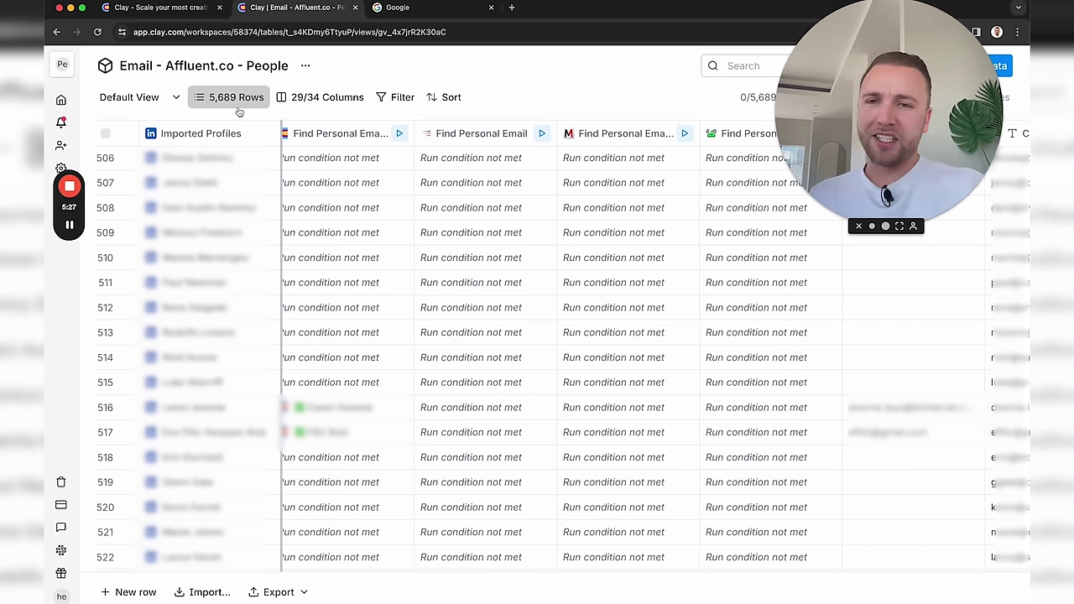
{"action": "left_click_drag", "start_coordinate": [873, 225], "coordinate": [565, 143]}
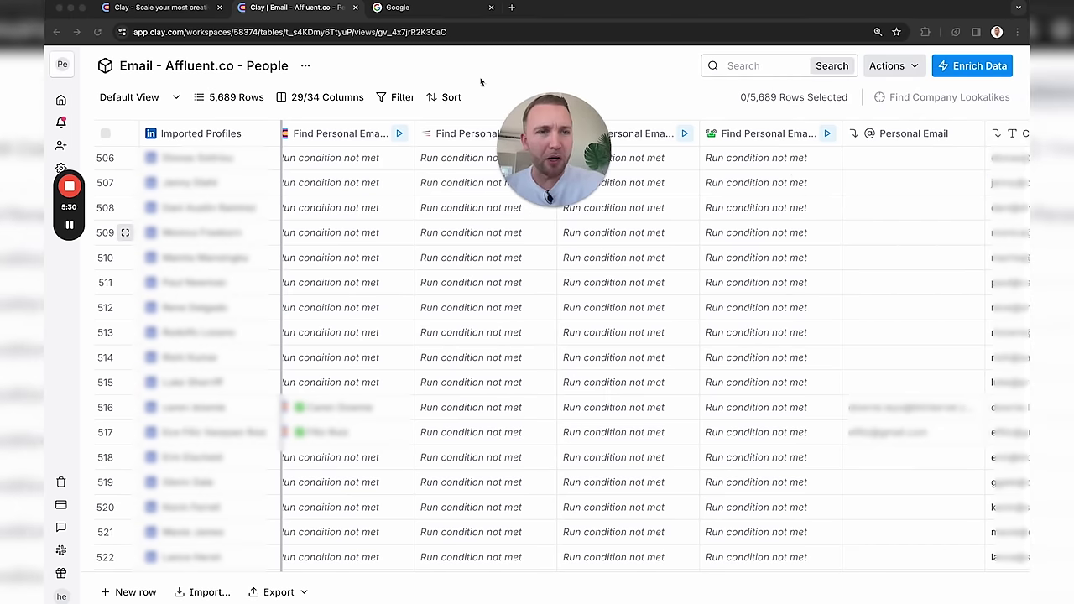
{"action": "left_click", "coordinate": [60, 100]}
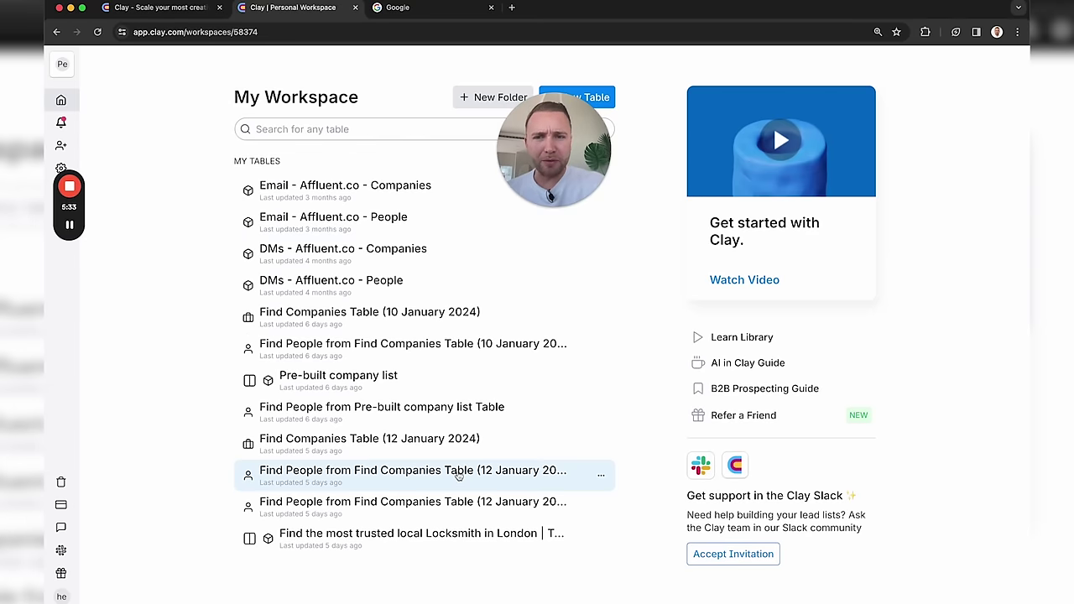
- Open the New Table dialog with LinkedIn, HubSpot and CSV source options
{"action": "left_click_drag", "start_coordinate": [562, 162], "coordinate": [729, 90]}
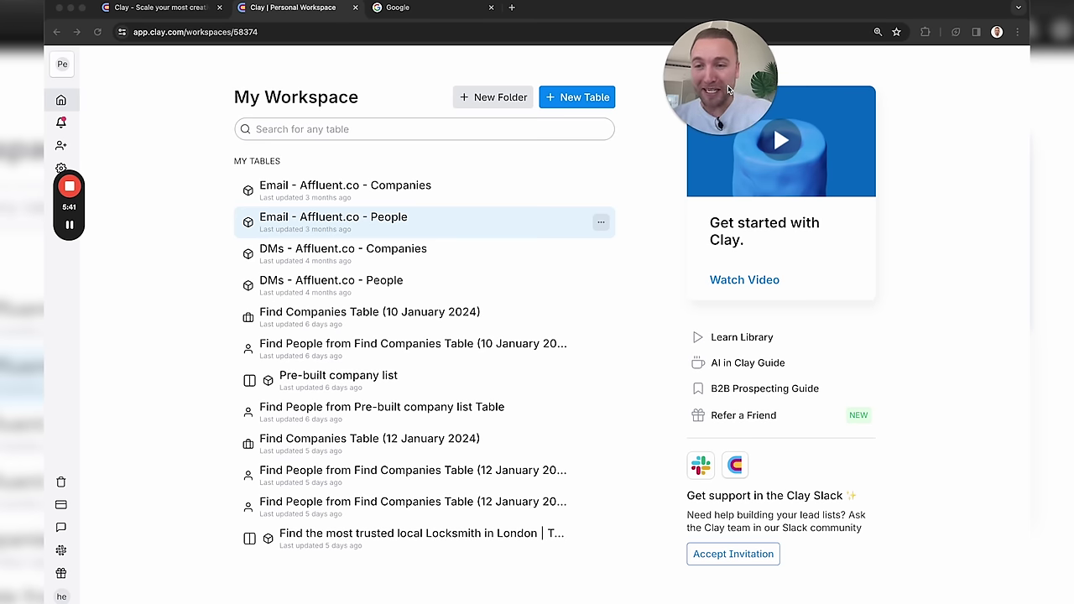
{"action": "left_click", "coordinate": [722, 135]}
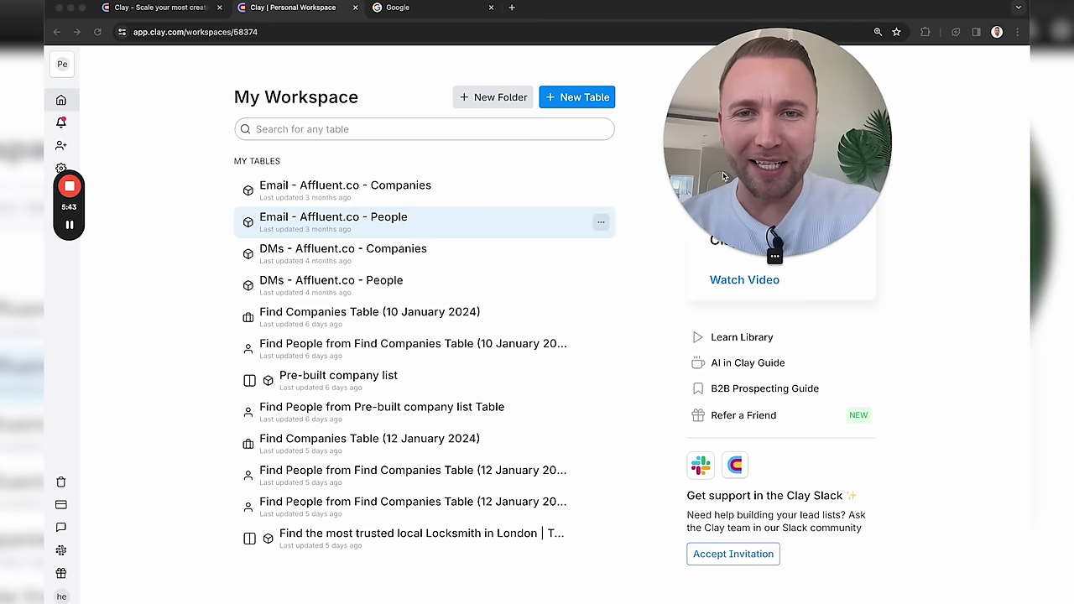
{"action": "left_click", "coordinate": [582, 97]}
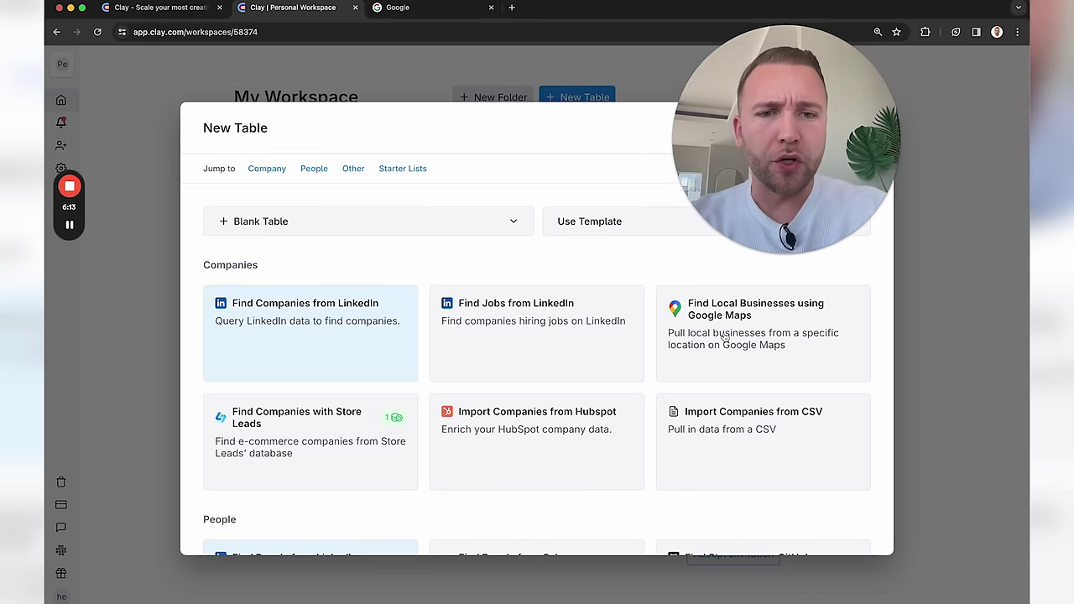
- Start a Find Companies from LinkedIn search filtered to the Real Estate industry
{"action": "left_click", "coordinate": [242, 345]}
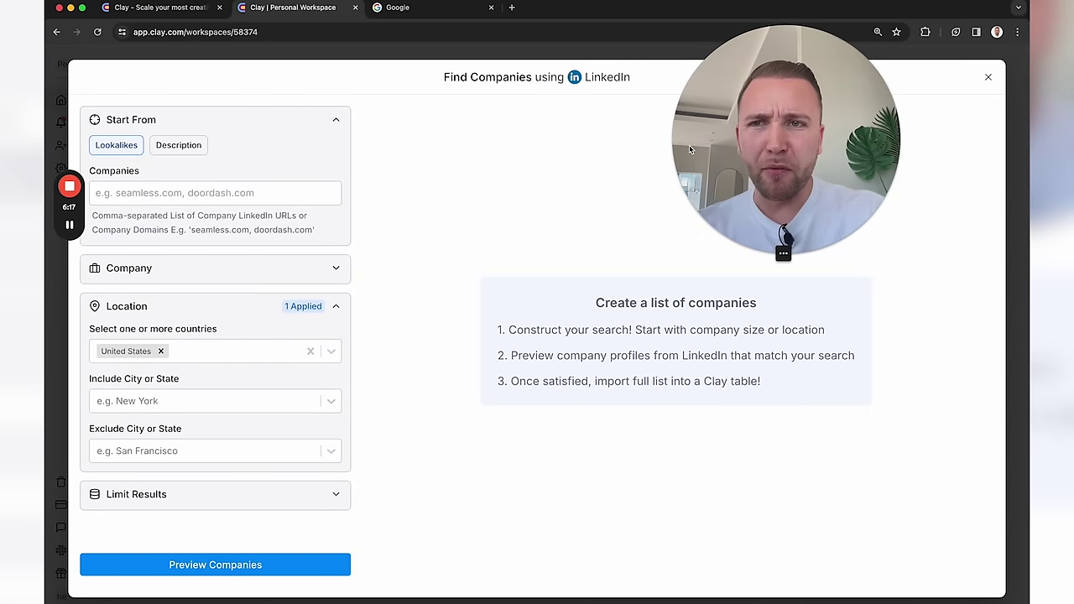
{"action": "left_click", "coordinate": [83, 9]}
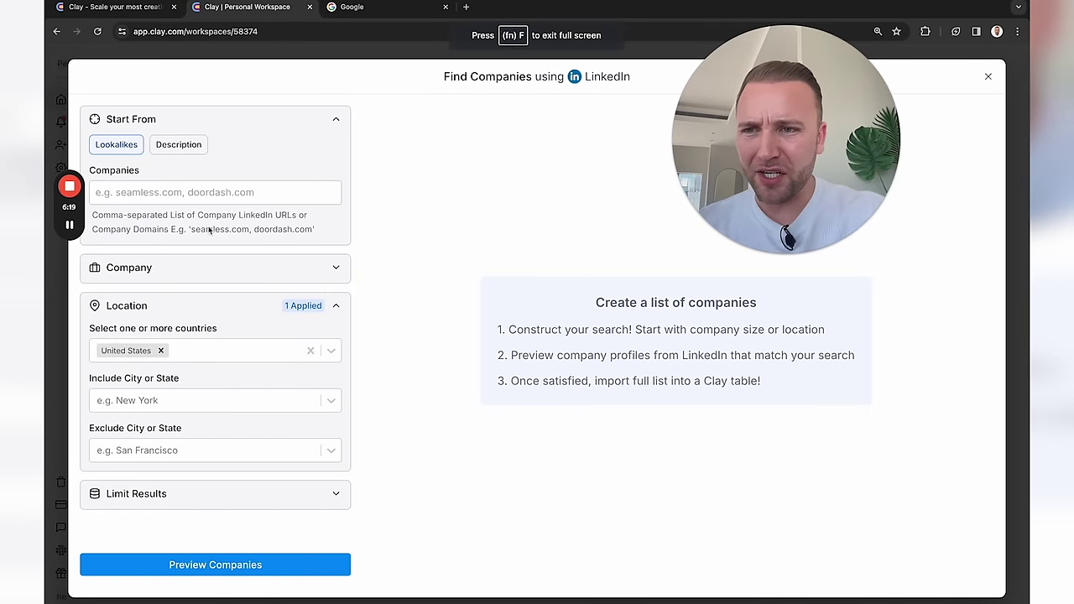
{"action": "left_click", "coordinate": [164, 184]}
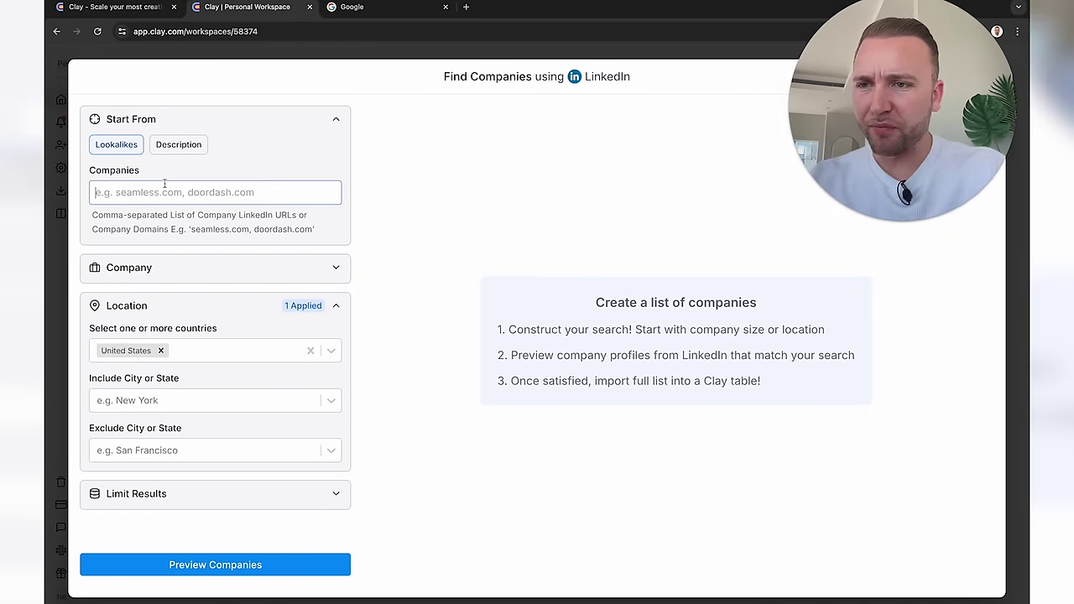
{"action": "left_click", "coordinate": [183, 270]}
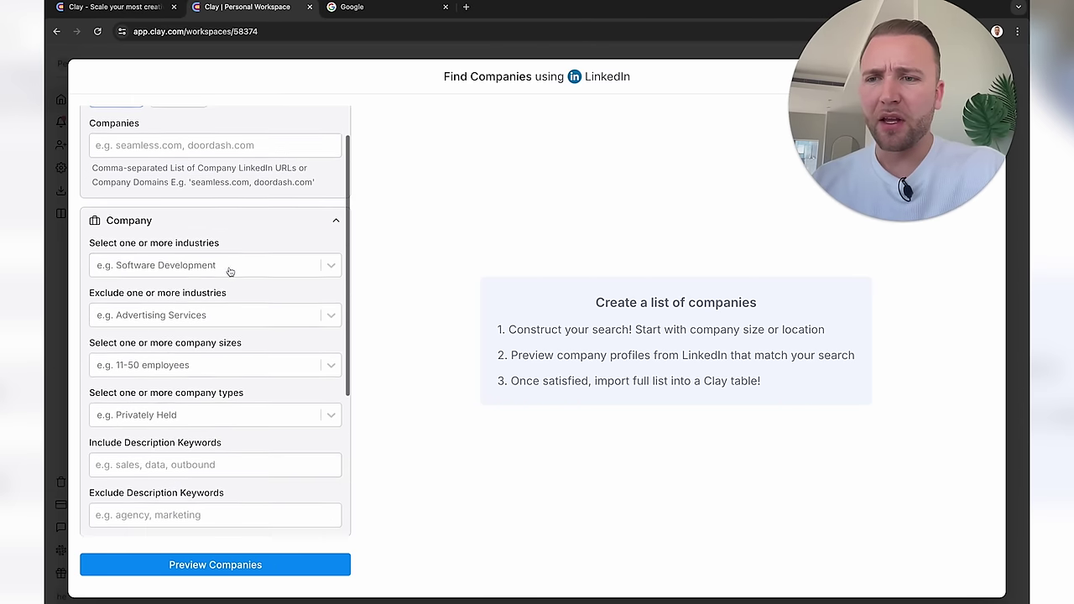
{"action": "left_click", "coordinate": [224, 269]}
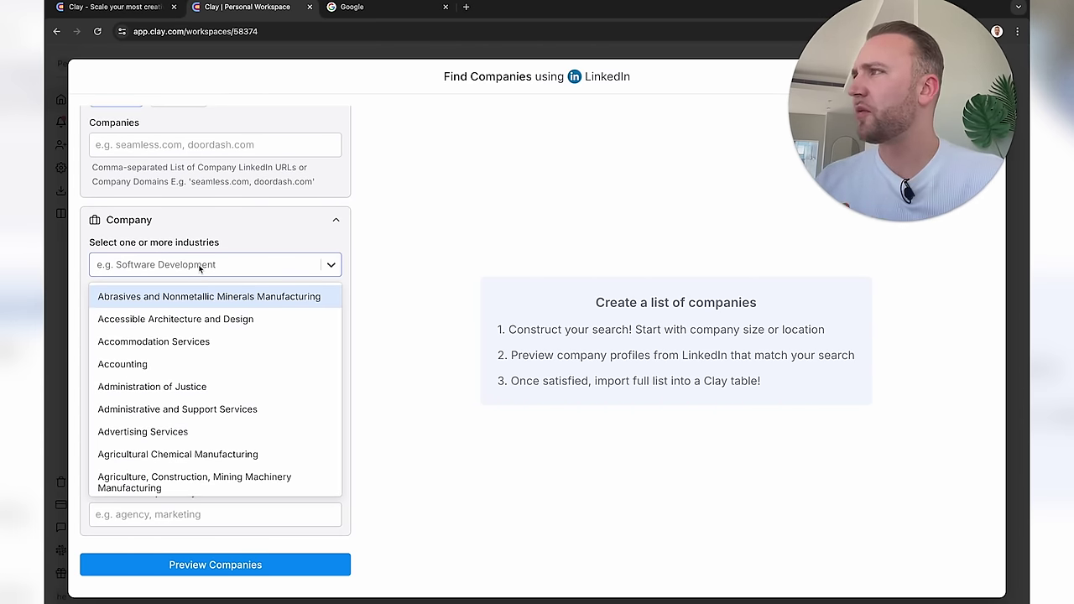
{"action": "type", "text": "real estate"}
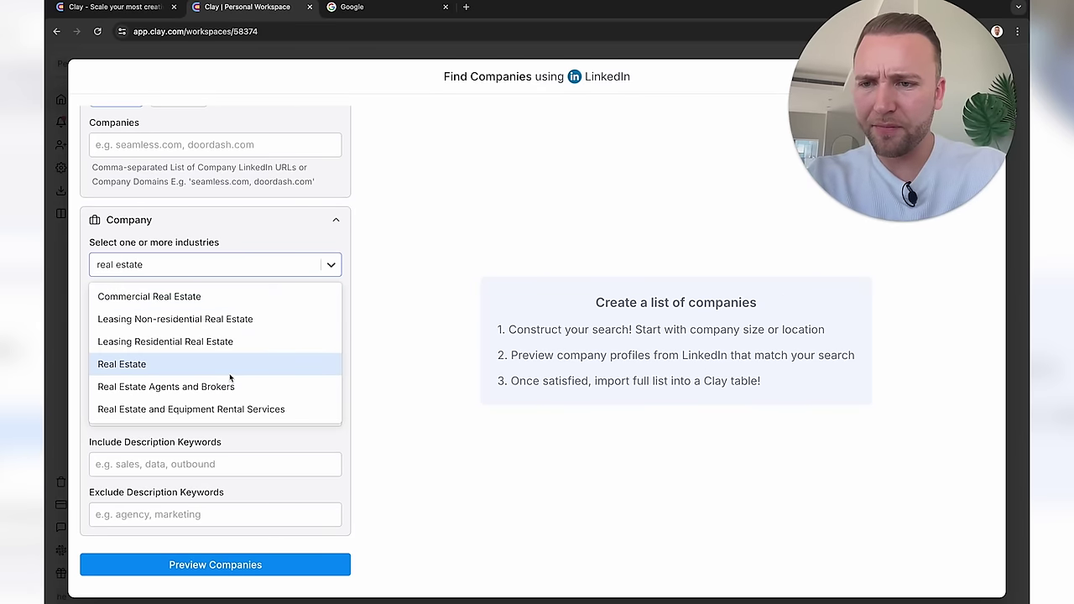
{"action": "left_click", "coordinate": [230, 365]}
{"action": "left_click", "coordinate": [379, 269]}
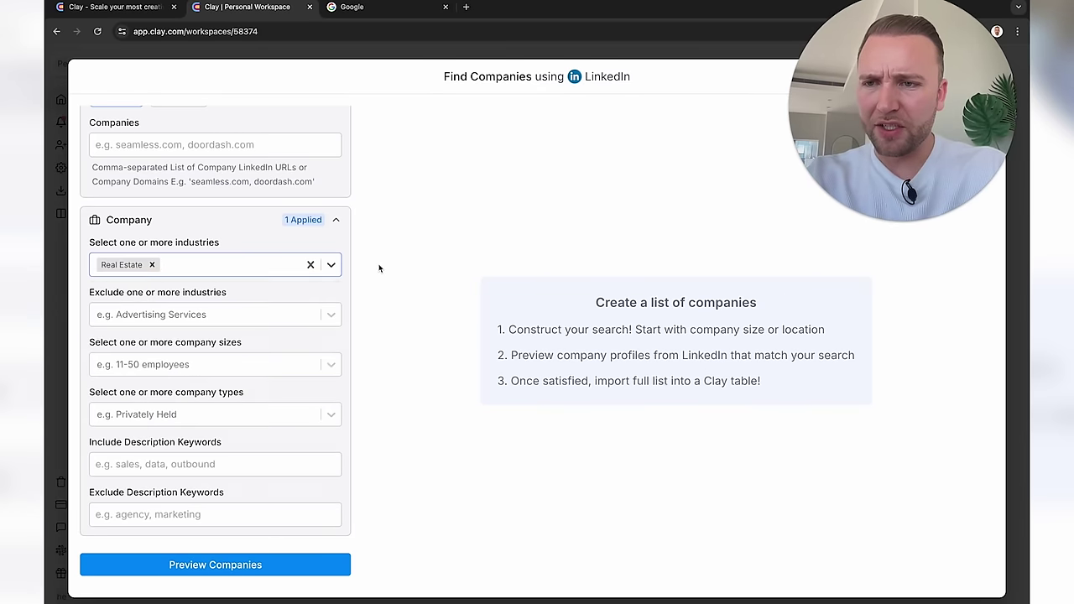
{"action": "scroll", "coordinate": [234, 292], "scroll_direction": "down", "scroll_amount": 1}
- Add company sizes 11-50 and 51-200 and city New York, then preview companies
{"action": "left_click", "coordinate": [210, 302]}
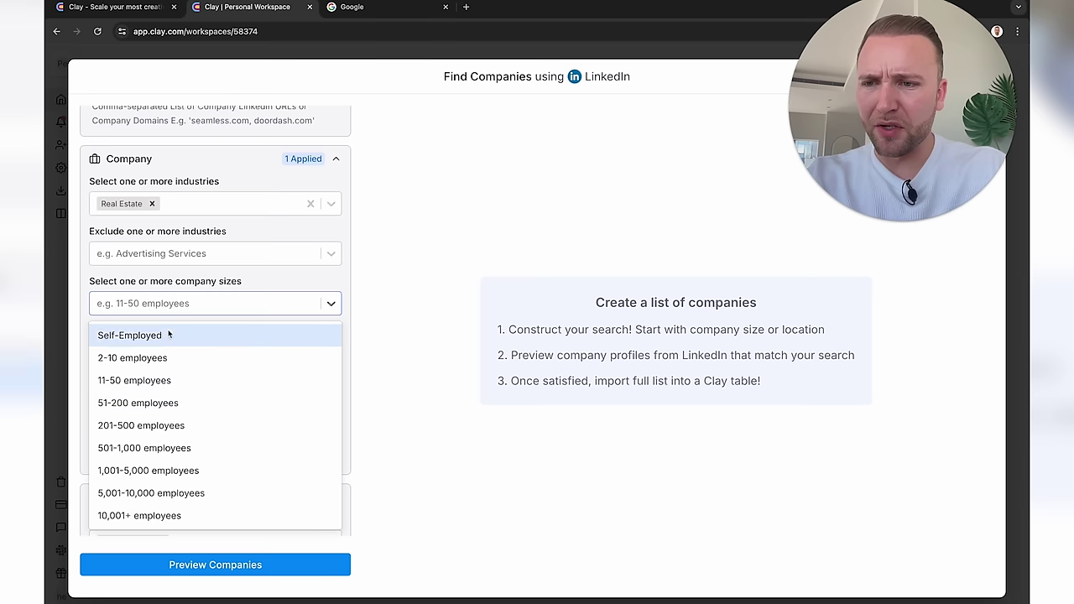
{"action": "left_click", "coordinate": [153, 380]}
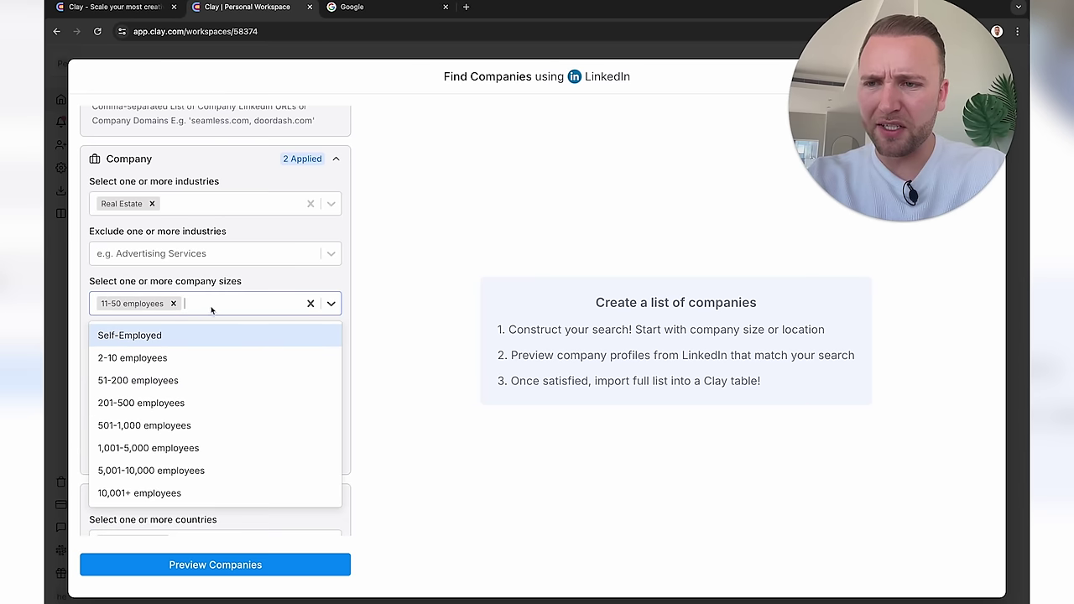
{"action": "left_click", "coordinate": [153, 382]}
{"action": "left_click", "coordinate": [134, 295]}
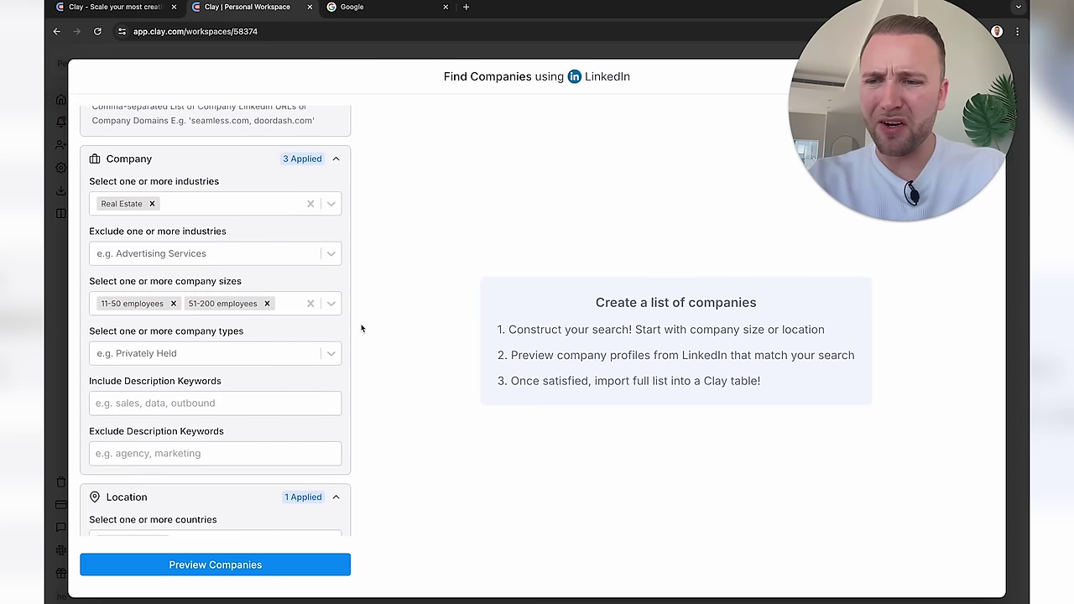
{"action": "scroll", "coordinate": [214, 445], "scroll_direction": "down", "scroll_amount": 3}
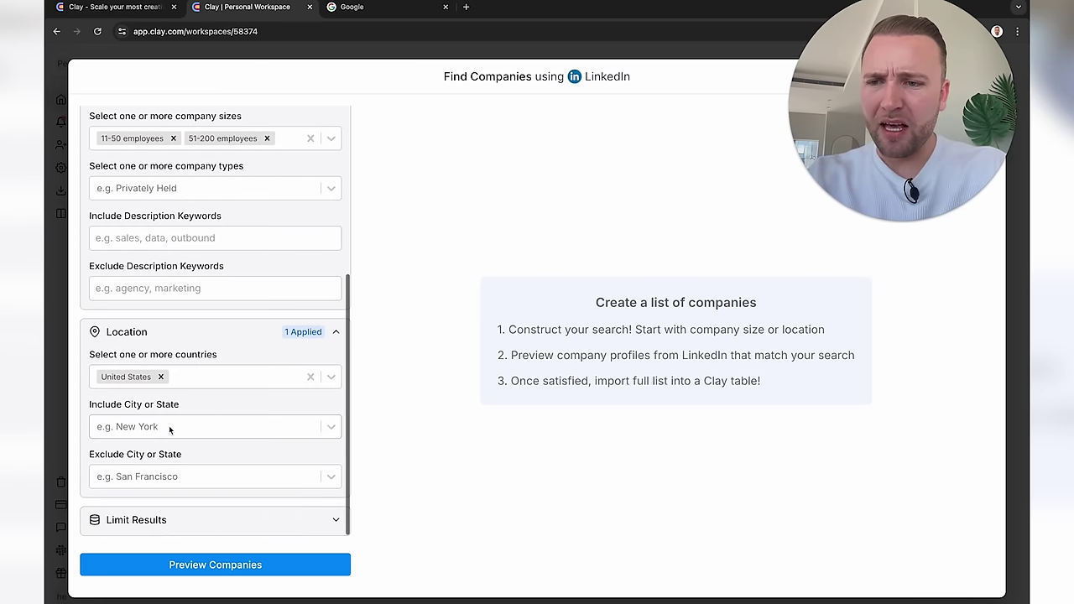
{"action": "left_click", "coordinate": [169, 427]}
{"action": "type", "text": "new york"}
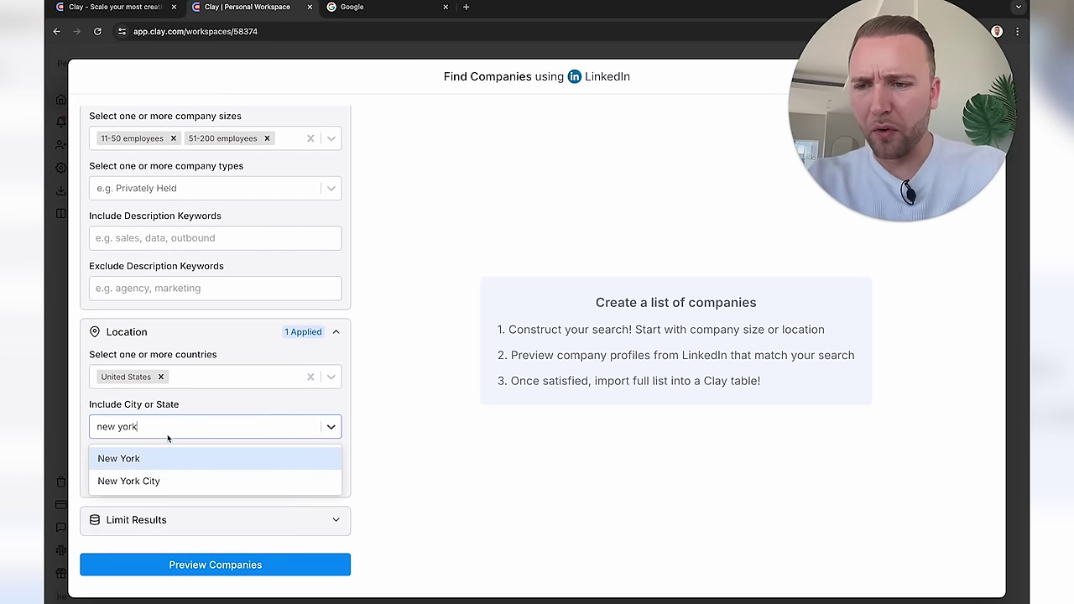
{"action": "left_click", "coordinate": [170, 457]}
{"action": "left_click", "coordinate": [381, 514]}
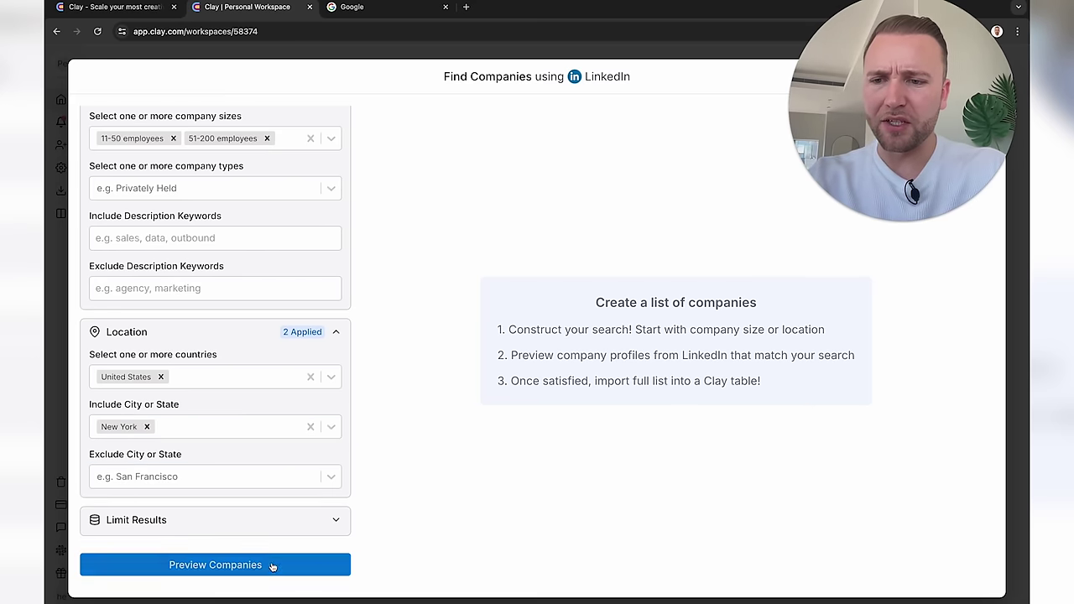
{"action": "left_click", "coordinate": [273, 565]}
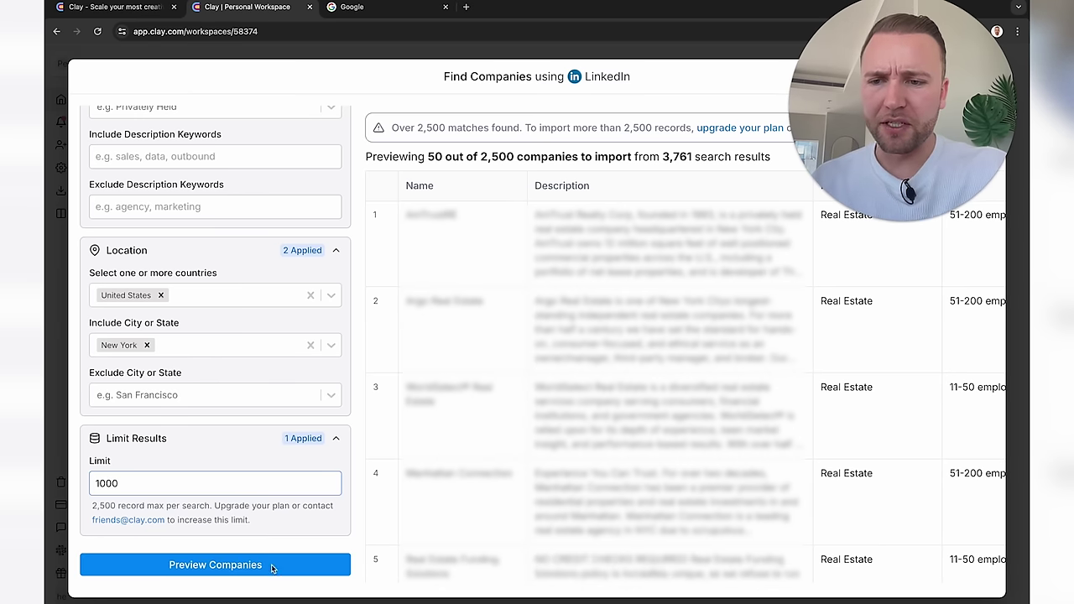
- Import 1,000 companies into a new table with Fully Enriched Company turned on
{"action": "left_click", "coordinate": [262, 565]}
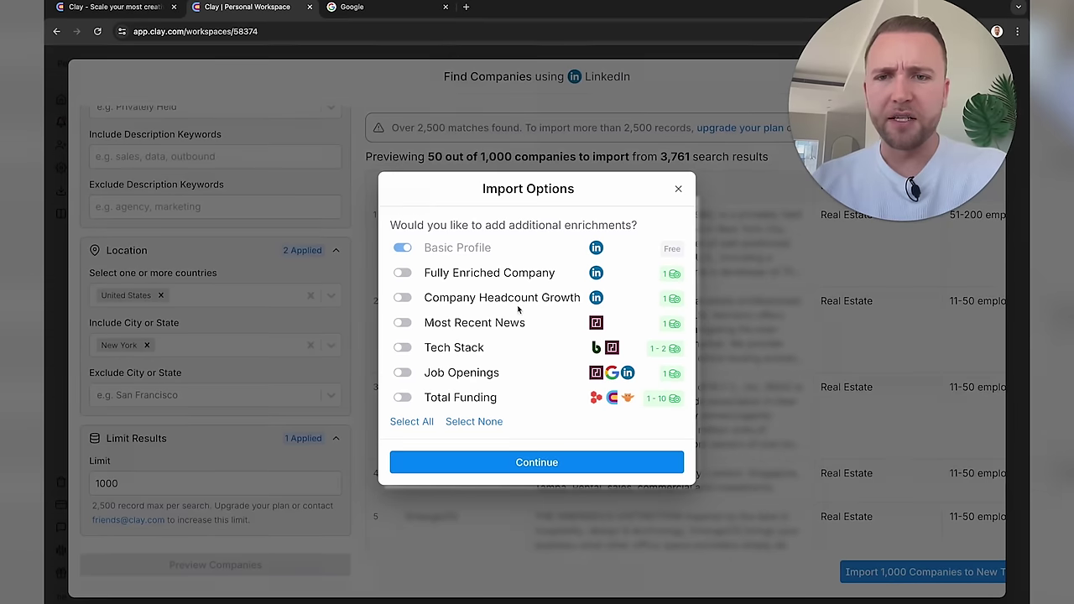
{"action": "left_click", "coordinate": [404, 274]}
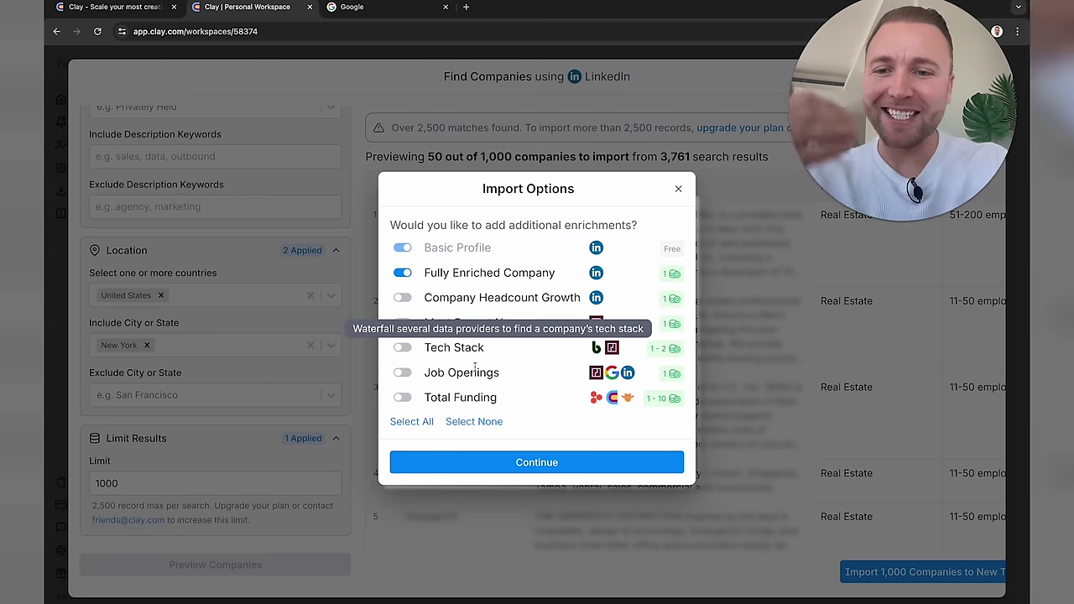
{"action": "left_click", "coordinate": [549, 462]}
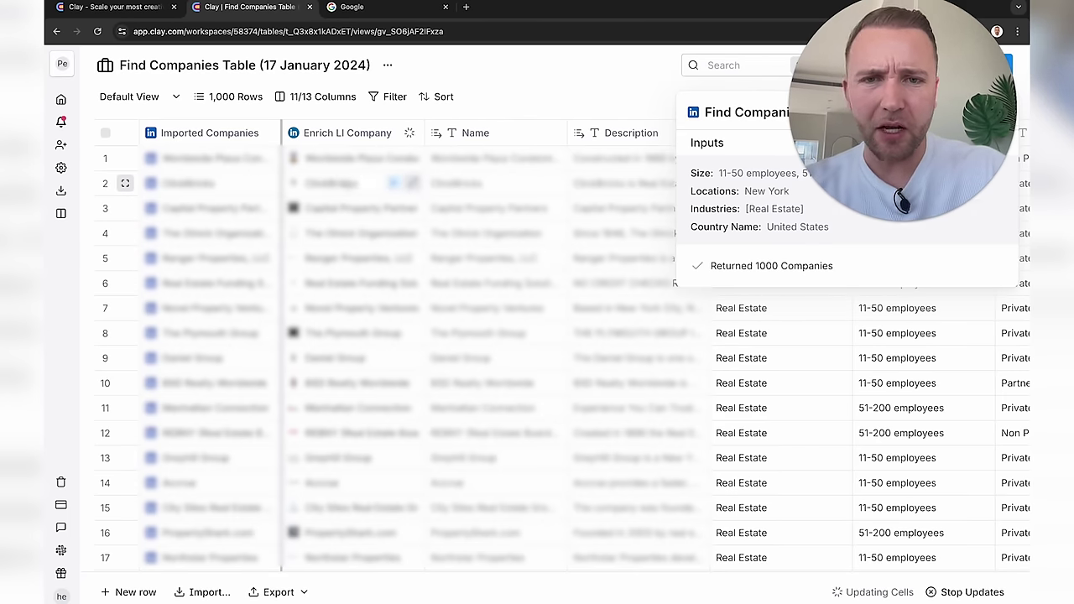
- Review row 2's enriched company details, then close the Cell Details panel
{"action": "left_click", "coordinate": [411, 183]}
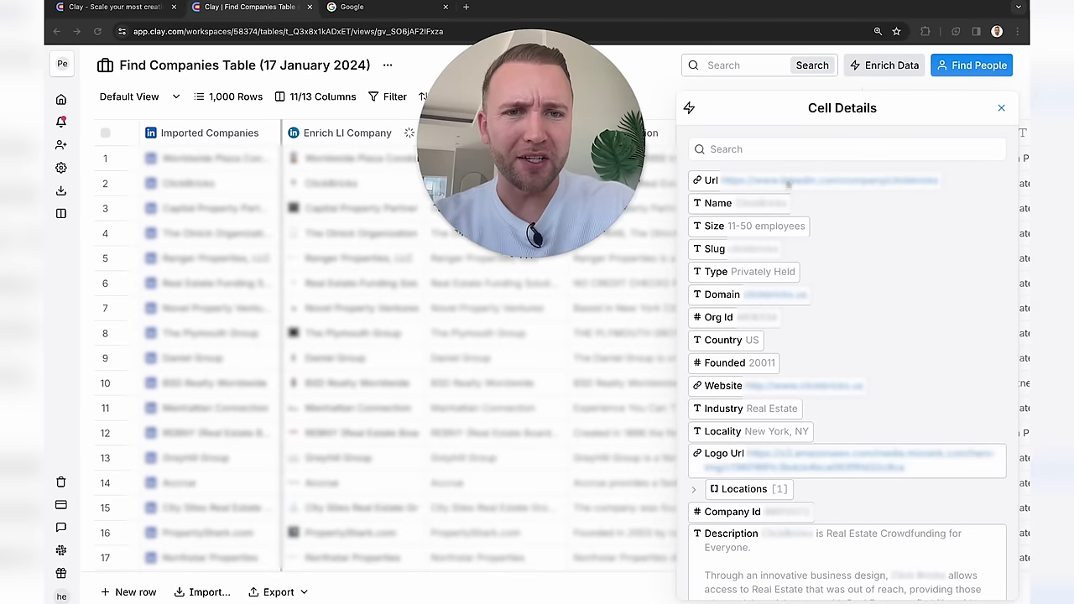
{"action": "scroll", "coordinate": [749, 348], "scroll_direction": "down", "scroll_amount": 2}
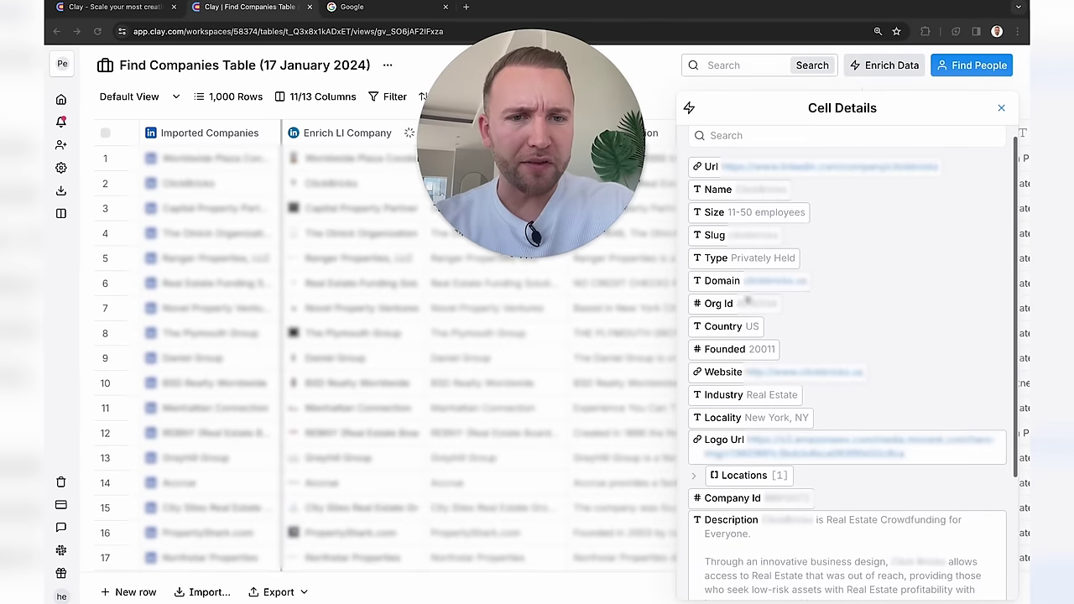
{"action": "scroll", "coordinate": [831, 417], "scroll_direction": "down", "scroll_amount": 5}
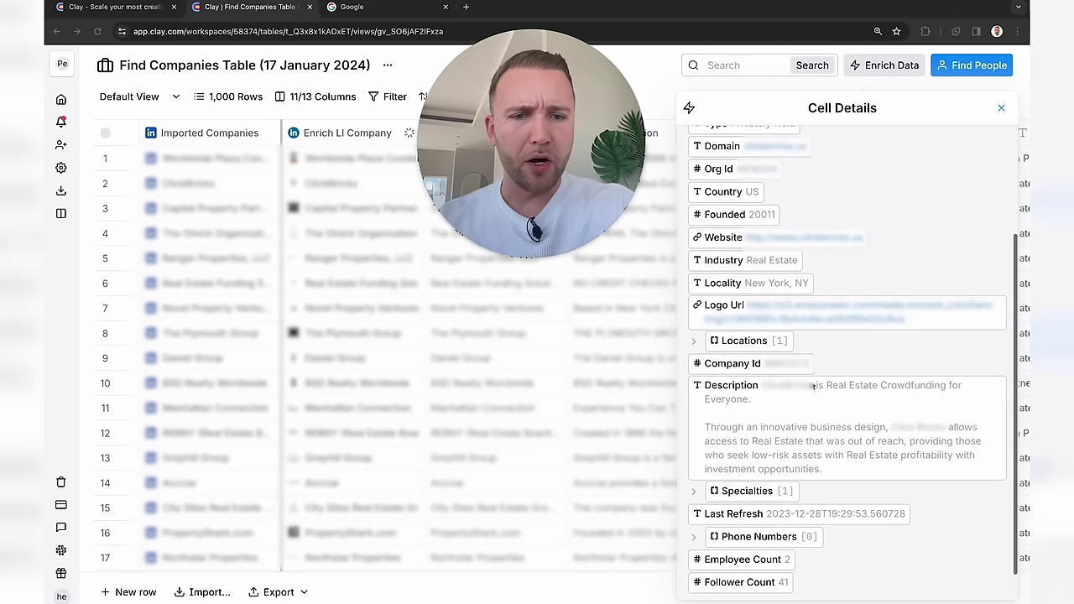
{"action": "scroll", "coordinate": [824, 422], "scroll_direction": "down", "scroll_amount": 1}
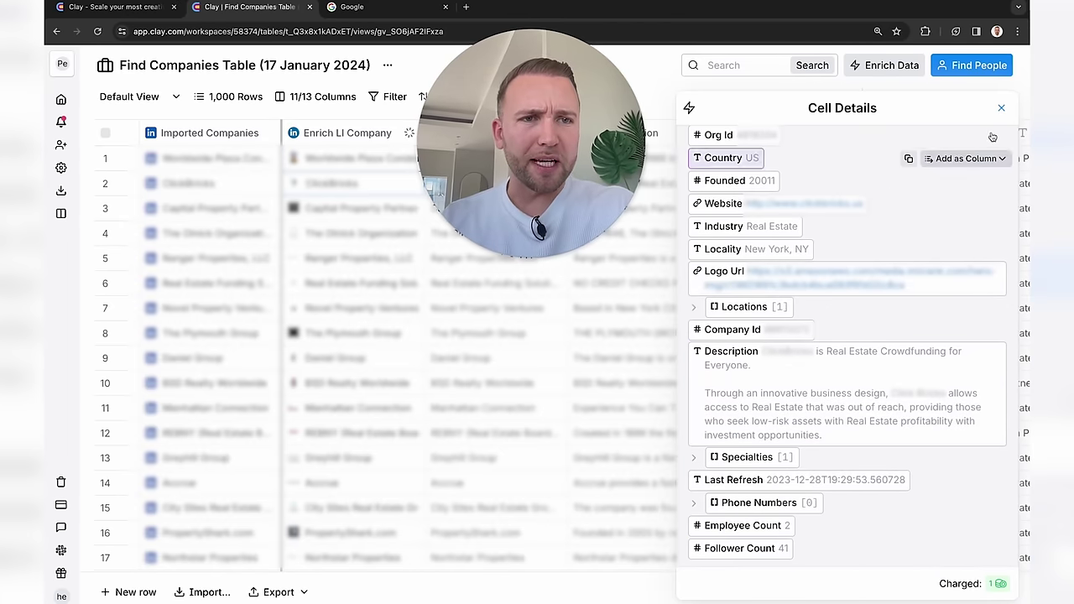
{"action": "left_click", "coordinate": [1001, 107]}
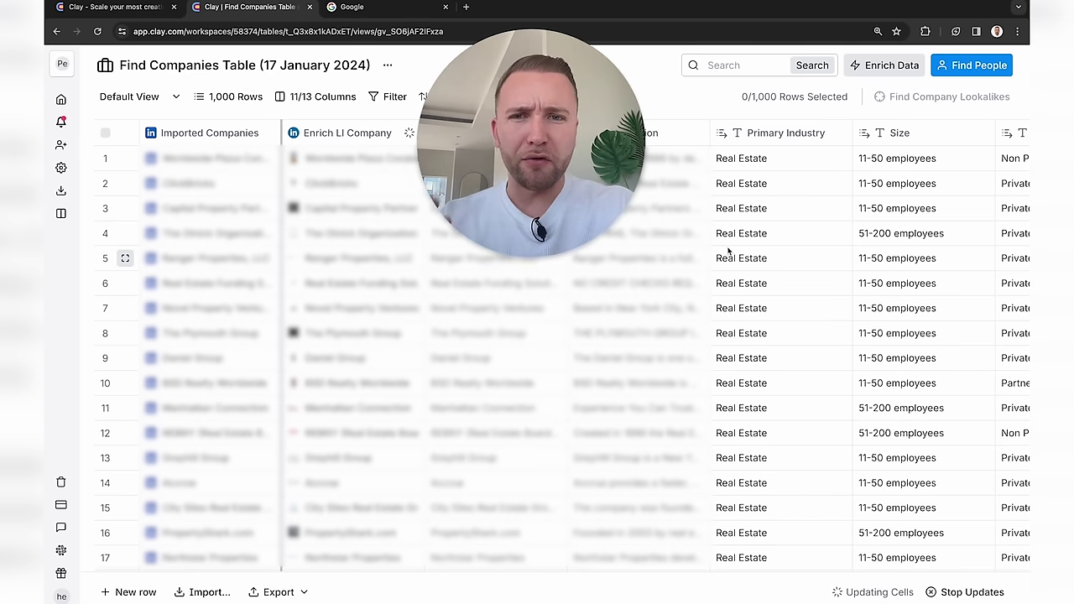
- Start a Find People search with a limit of 3 people per company and preview
{"action": "left_click", "coordinate": [958, 69]}
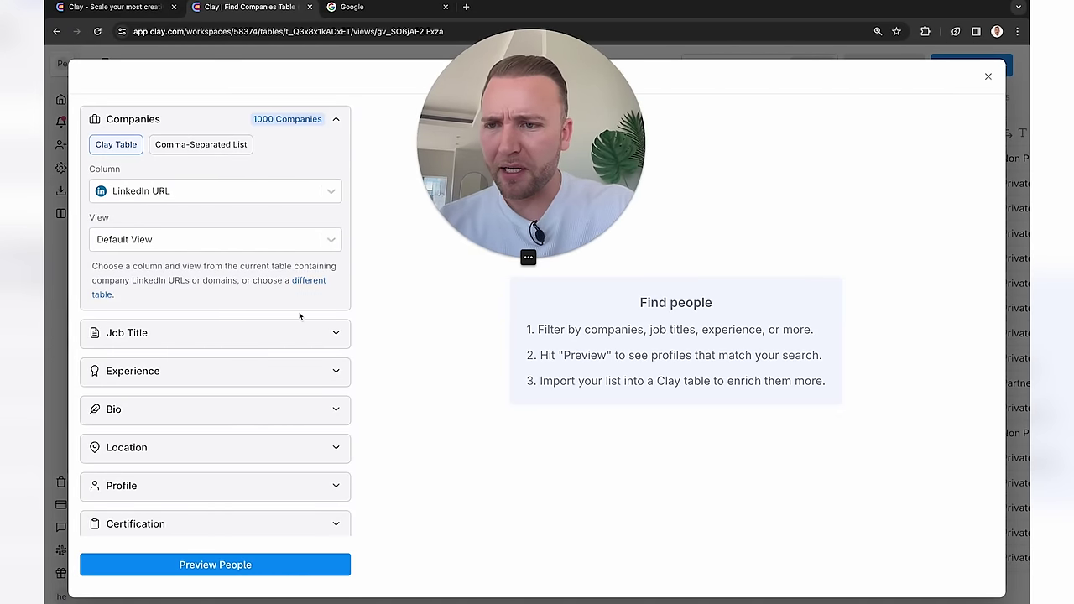
{"action": "left_click", "coordinate": [255, 339]}
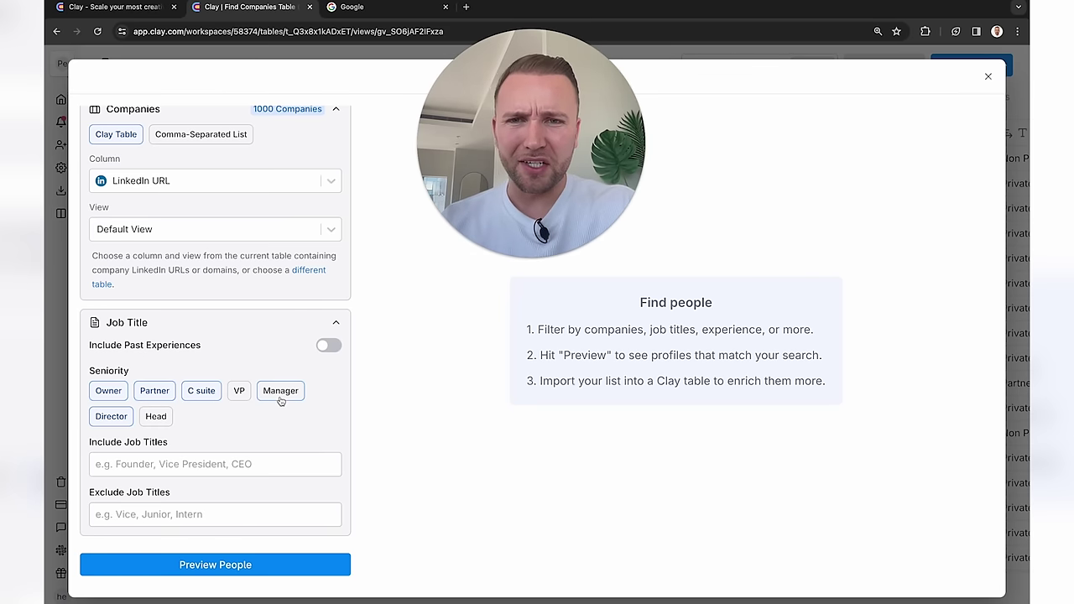
{"action": "scroll", "coordinate": [245, 406], "scroll_direction": "down", "scroll_amount": 3}
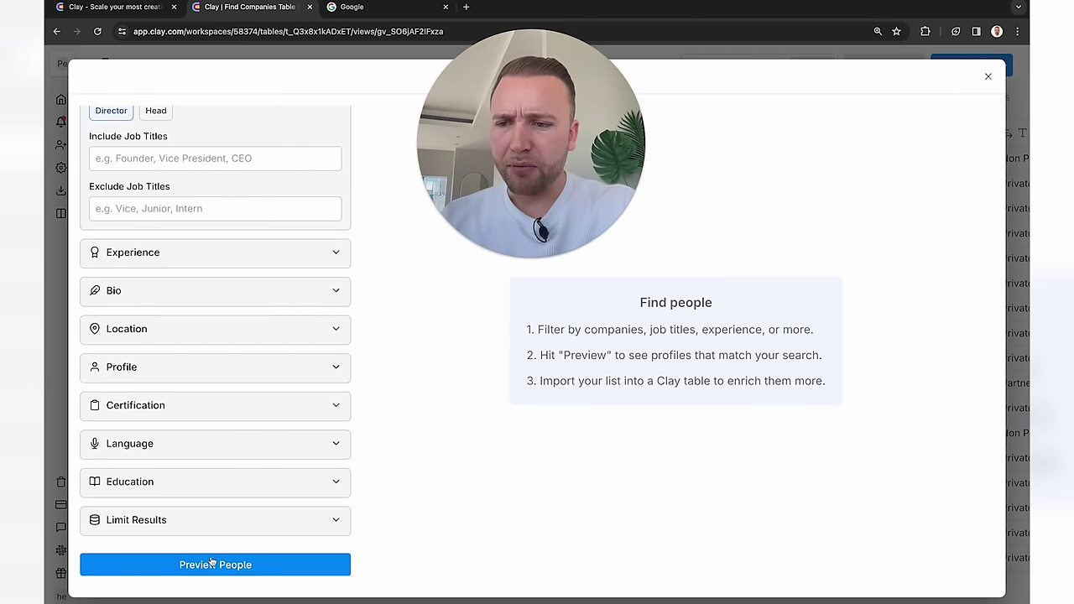
{"action": "left_click", "coordinate": [201, 521]}
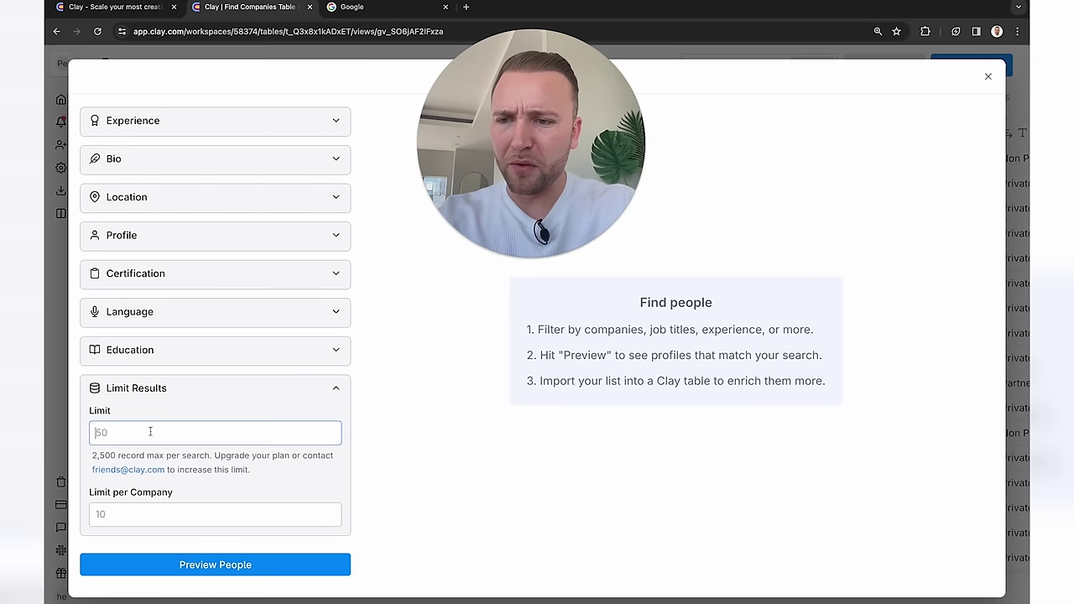
{"action": "left_click", "coordinate": [140, 518]}
{"action": "type", "text": "3"}
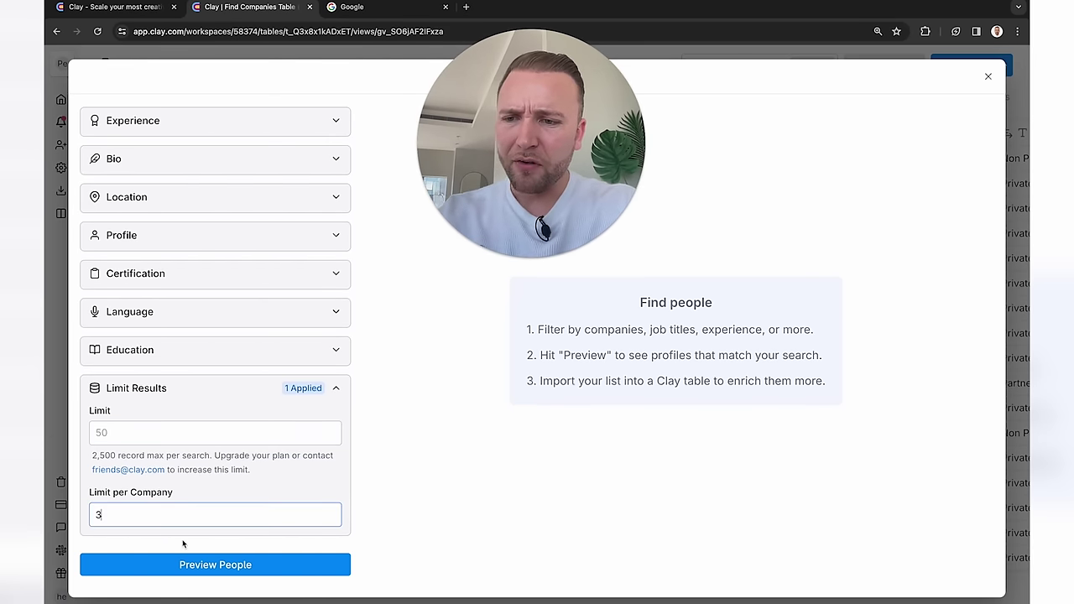
{"action": "left_click", "coordinate": [196, 567]}
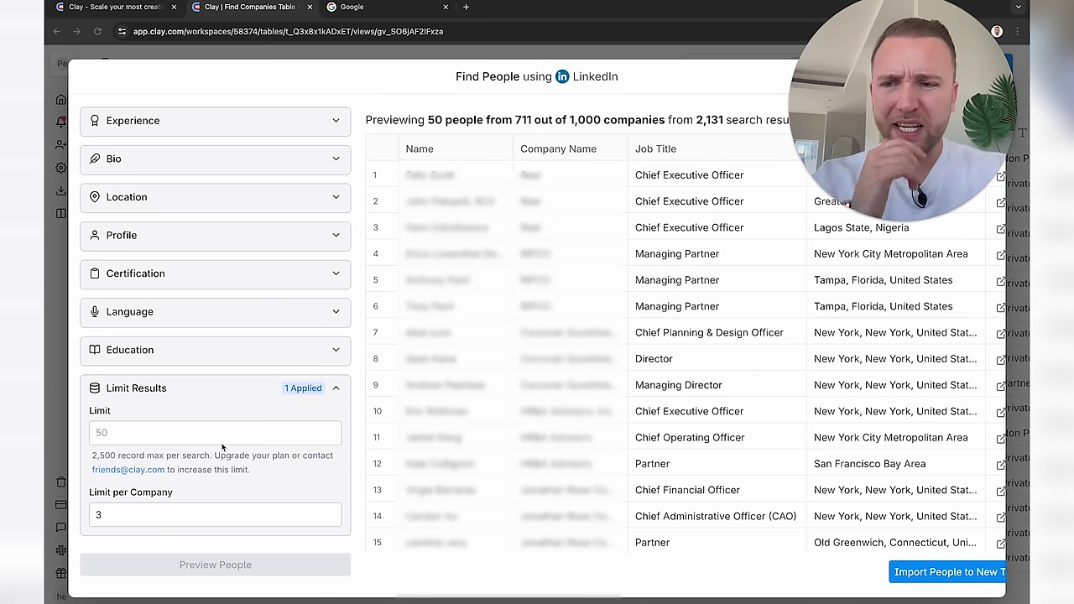
- Cap results at 1 per company with Owner seniority, previewing 50 people from 355 companies
{"action": "double_click", "coordinate": [168, 515]}
{"action": "type", "text": "1"}
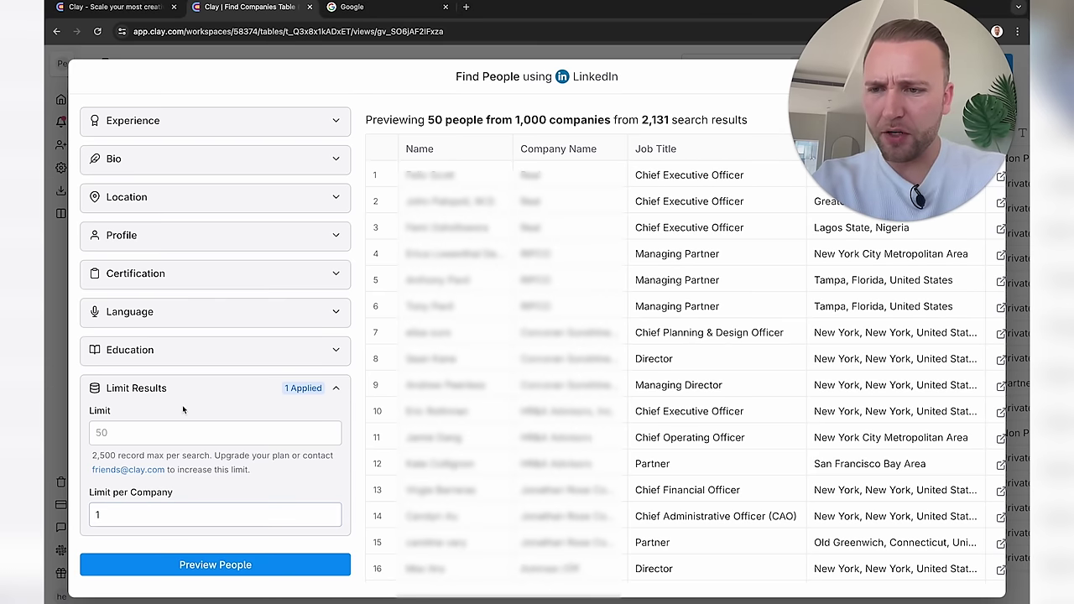
{"action": "left_click", "coordinate": [199, 569]}
{"action": "scroll", "coordinate": [200, 286], "scroll_direction": "up", "scroll_amount": 2}
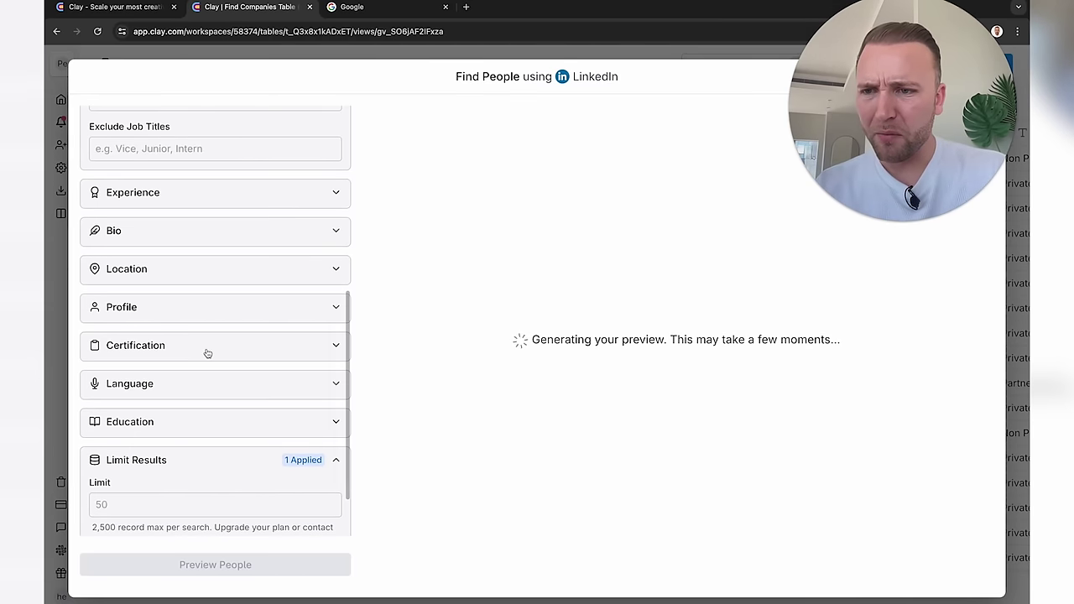
{"action": "left_click", "coordinate": [209, 311]}
{"action": "scroll", "coordinate": [218, 219], "scroll_direction": "up", "scroll_amount": 2}
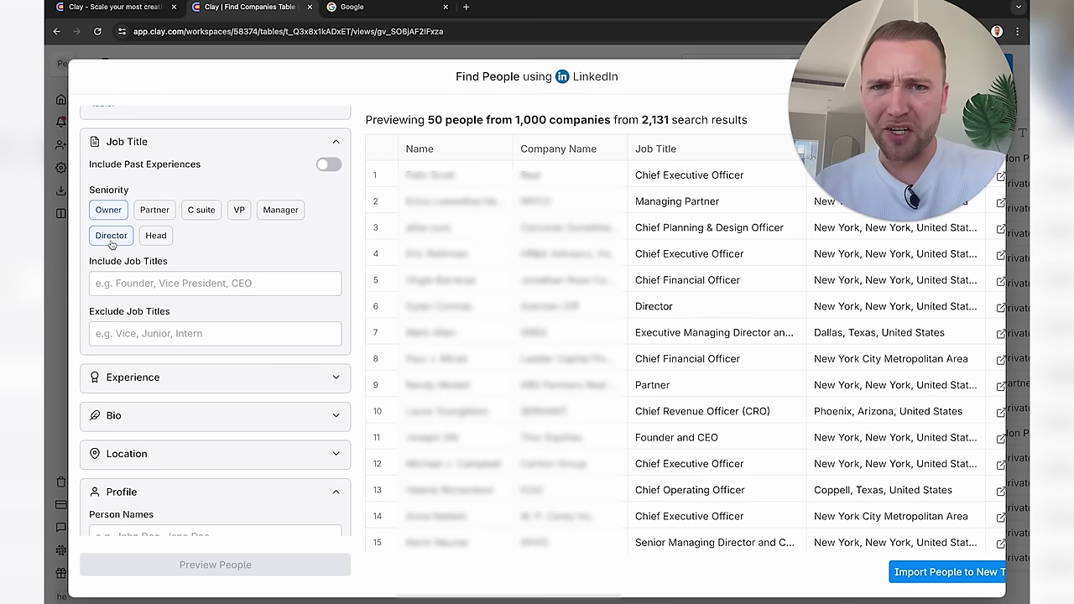
{"action": "left_click", "coordinate": [192, 564]}
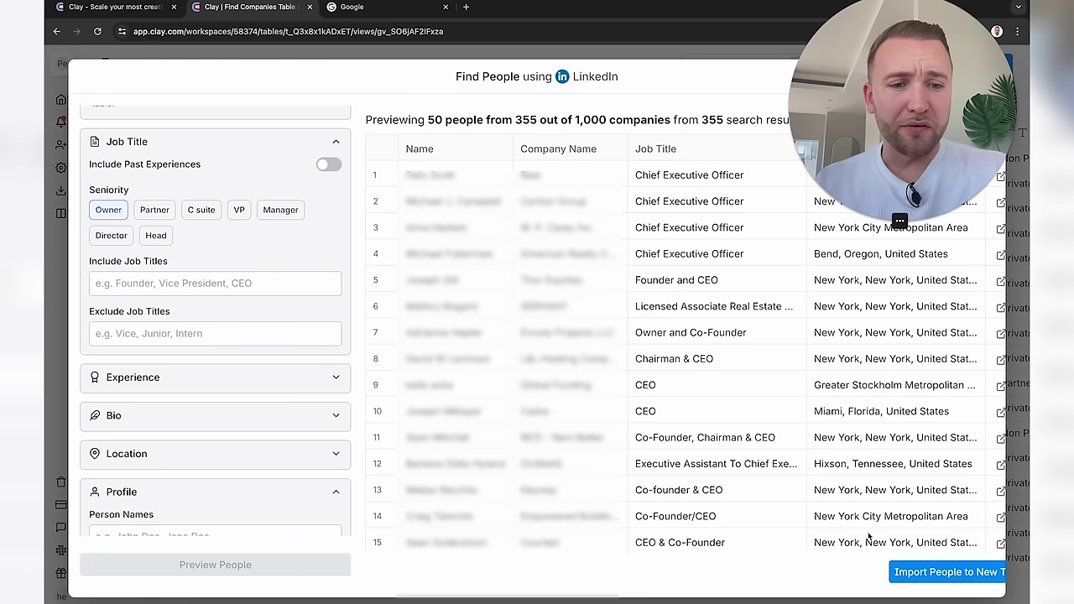
{"action": "left_click", "coordinate": [908, 574]}
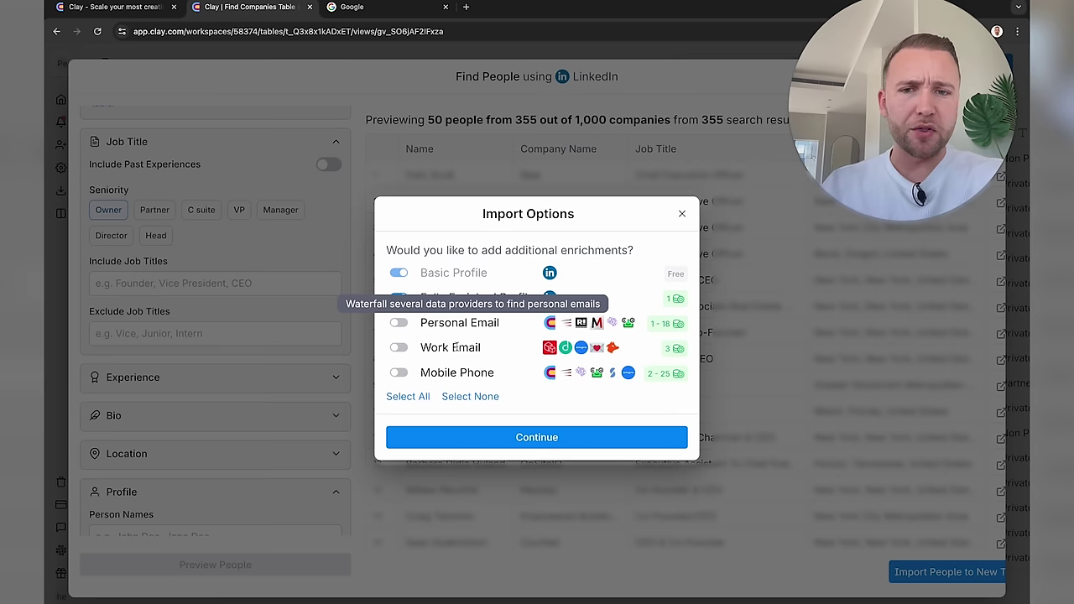
- Import the previewed people into a new table with the default enrichments
{"action": "left_click", "coordinate": [496, 438]}
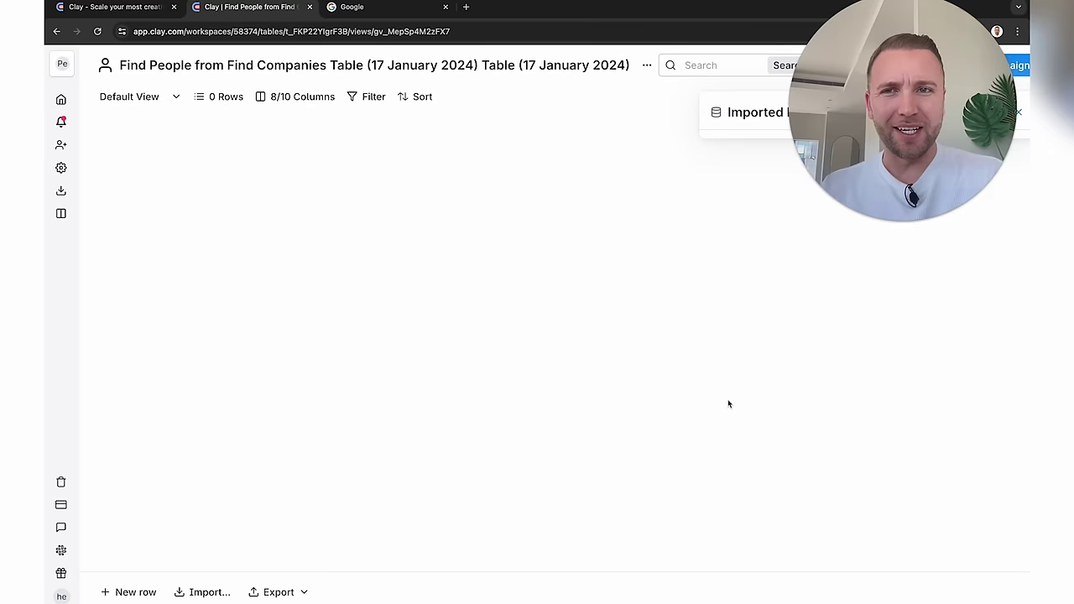
- Close the import summary, inspect row 4's company details, then close that panel
{"action": "left_click_drag", "start_coordinate": [867, 143], "coordinate": [380, 134]}
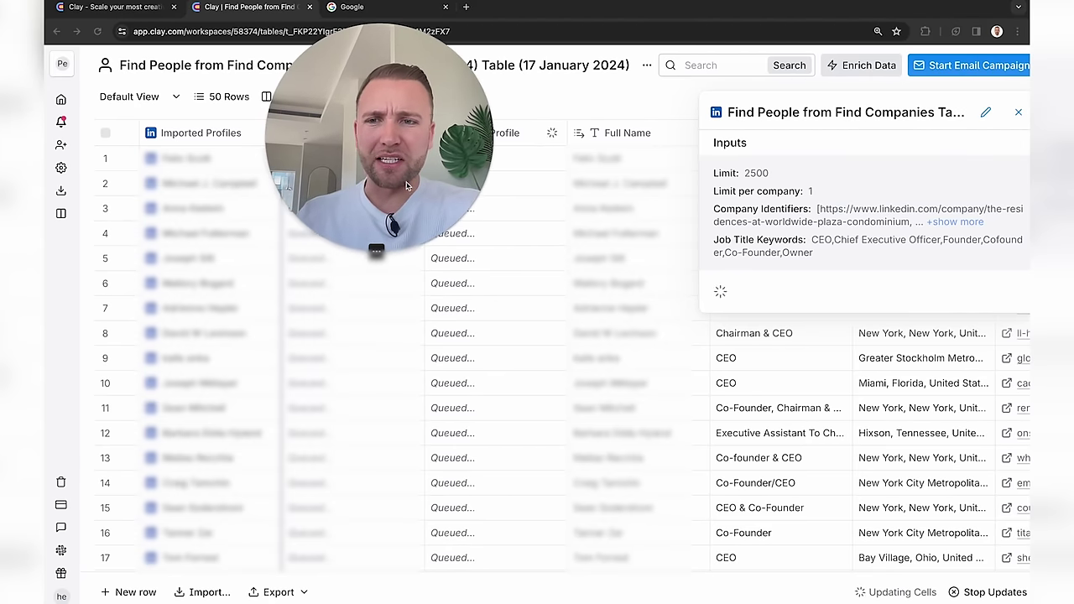
{"action": "left_click", "coordinate": [1015, 112]}
{"action": "left_click_drag", "start_coordinate": [335, 170], "coordinate": [587, 163]}
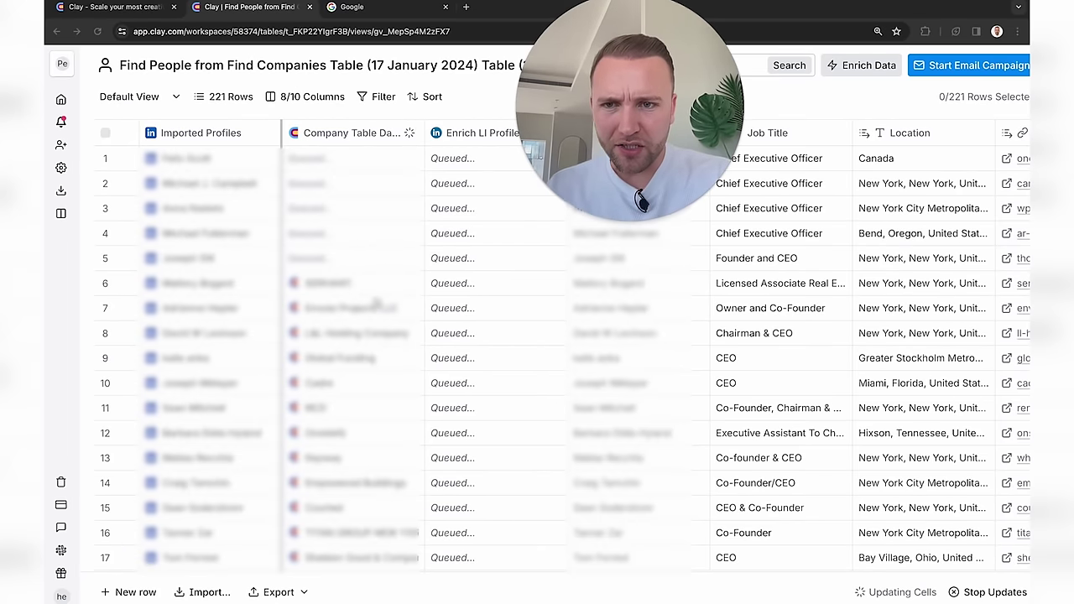
{"action": "left_click", "coordinate": [356, 235]}
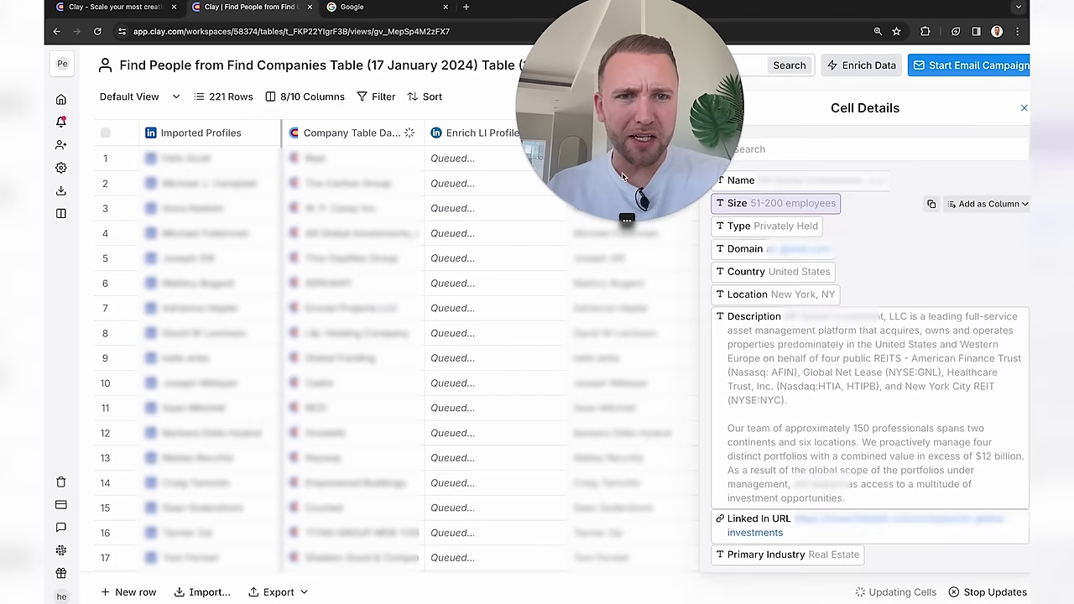
{"action": "left_click_drag", "start_coordinate": [588, 164], "coordinate": [394, 172]}
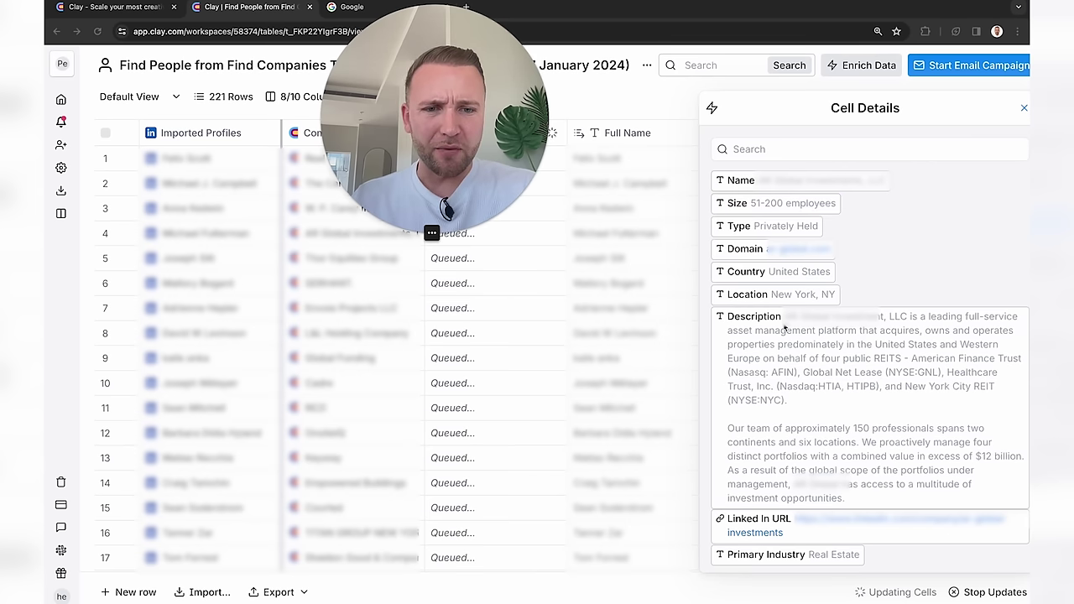
{"action": "left_click", "coordinate": [1024, 108]}
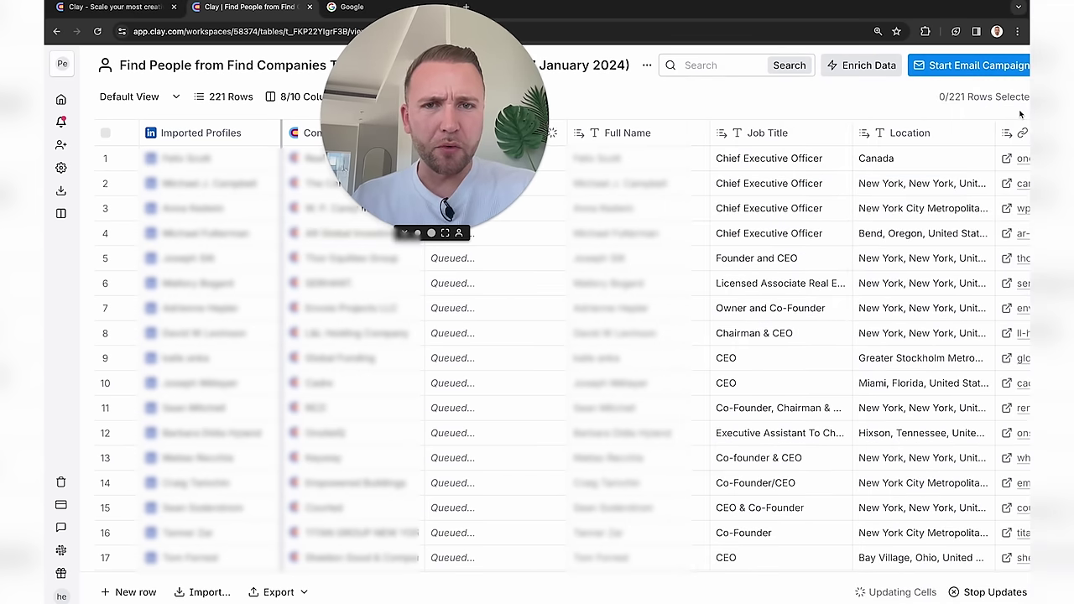
{"action": "left_click_drag", "start_coordinate": [416, 177], "coordinate": [198, 290]}
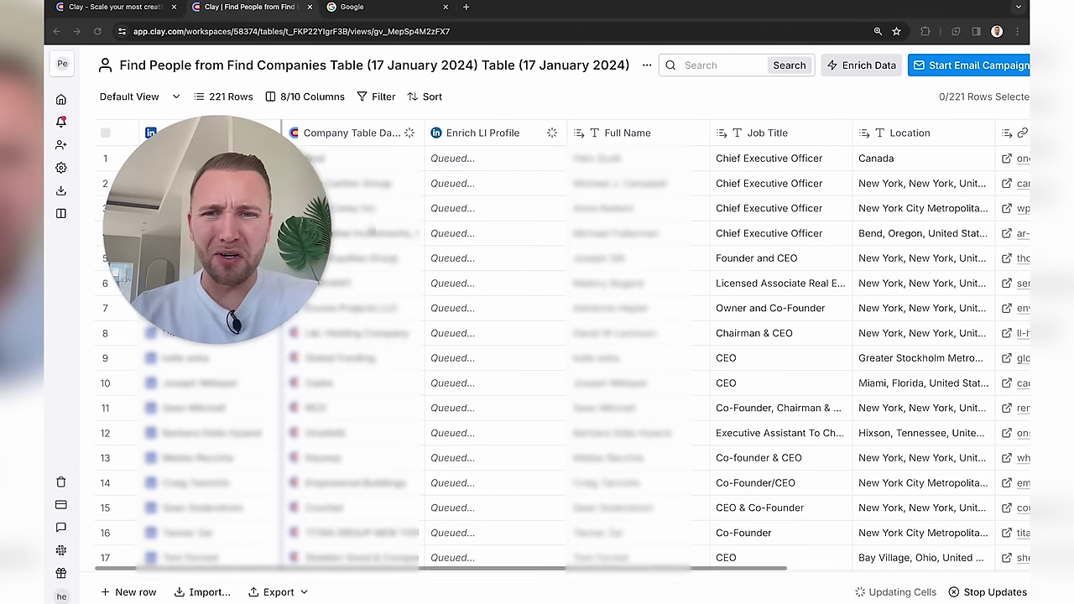
{"action": "left_click_drag", "start_coordinate": [265, 219], "coordinate": [471, 97]}
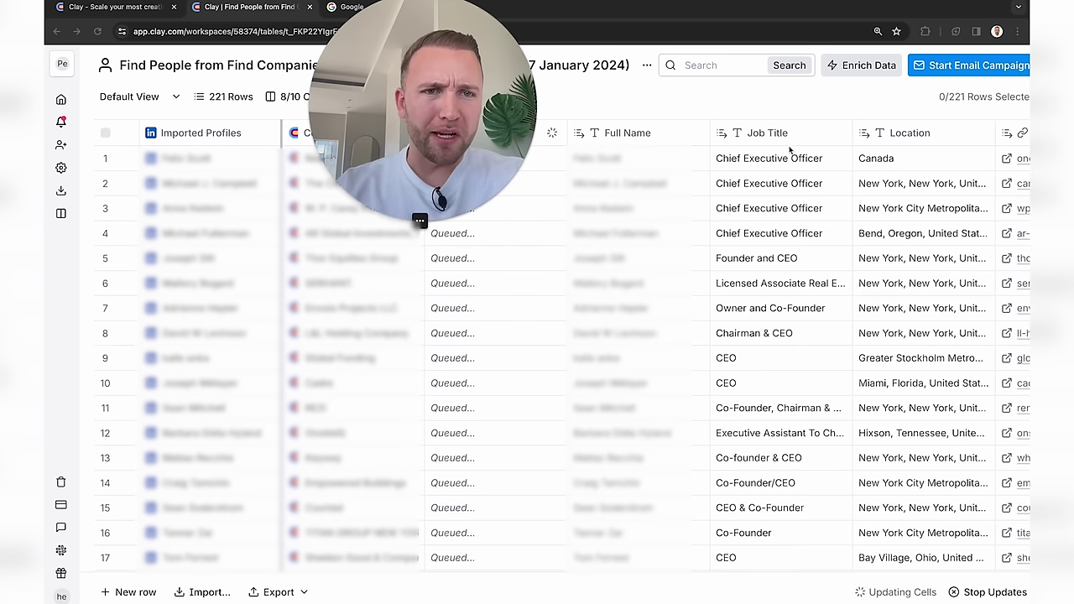
{"action": "left_click_drag", "start_coordinate": [438, 105], "coordinate": [134, 51]}
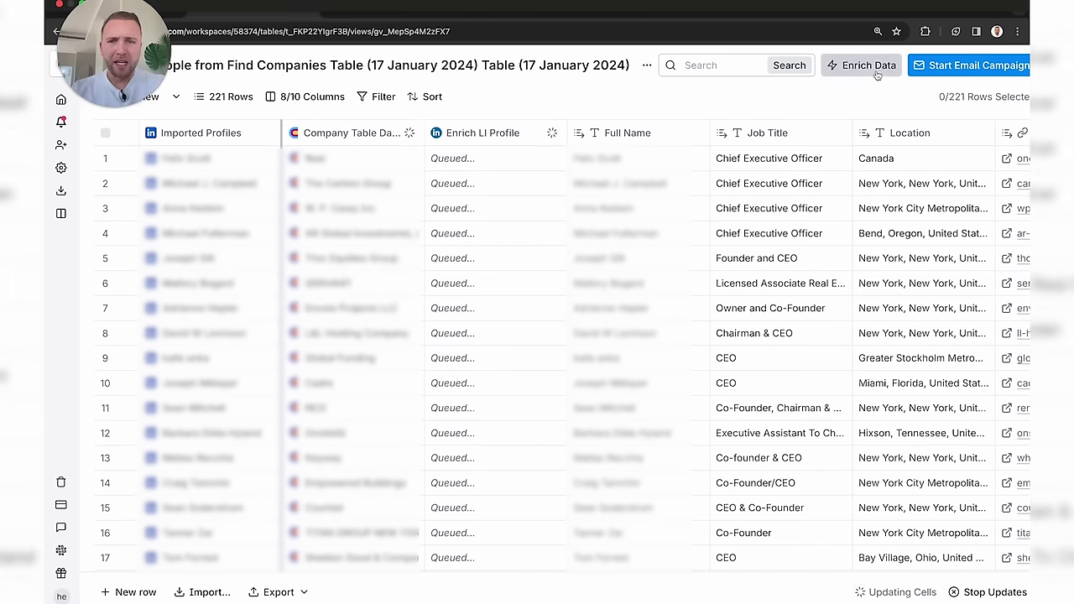
- Add a Debounce-validated Work Email waterfall from Full Name and Company Domain, running 221 rows
{"action": "left_click", "coordinate": [873, 69]}
{"action": "left_click", "coordinate": [326, 267]}
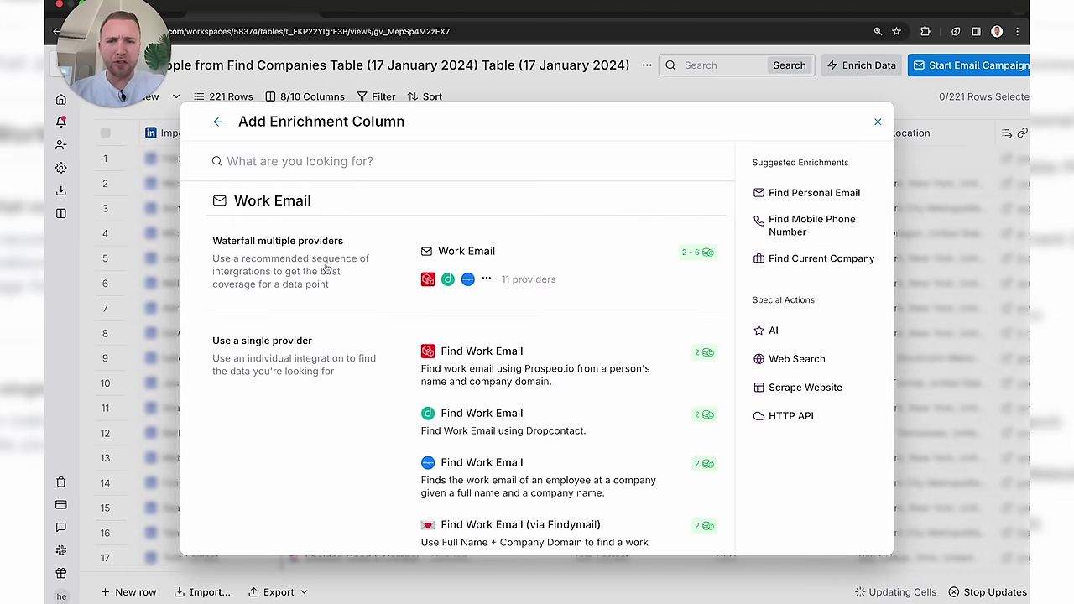
{"action": "left_click", "coordinate": [641, 268]}
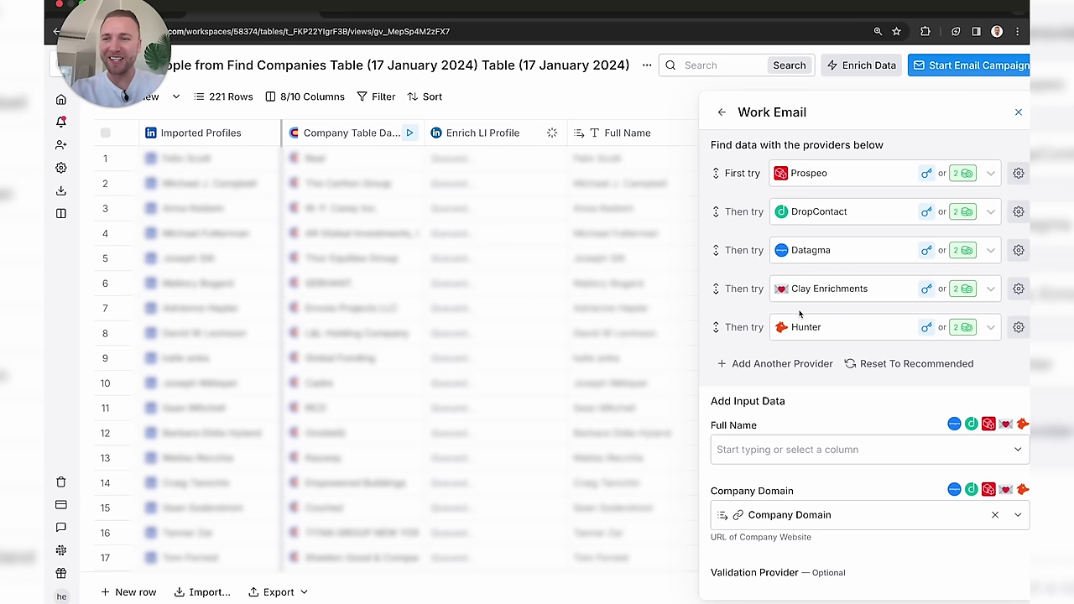
{"action": "left_click", "coordinate": [792, 450]}
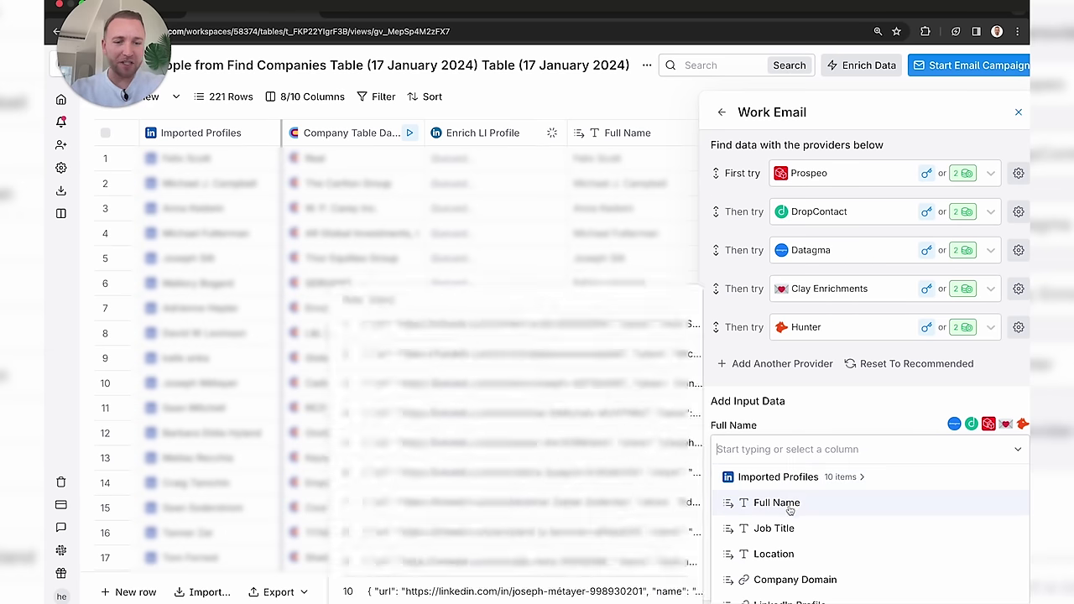
{"action": "left_click", "coordinate": [757, 501]}
{"action": "scroll", "coordinate": [806, 454], "scroll_direction": "down", "scroll_amount": 2}
{"action": "scroll", "coordinate": [806, 454], "scroll_direction": "down", "scroll_amount": 3}
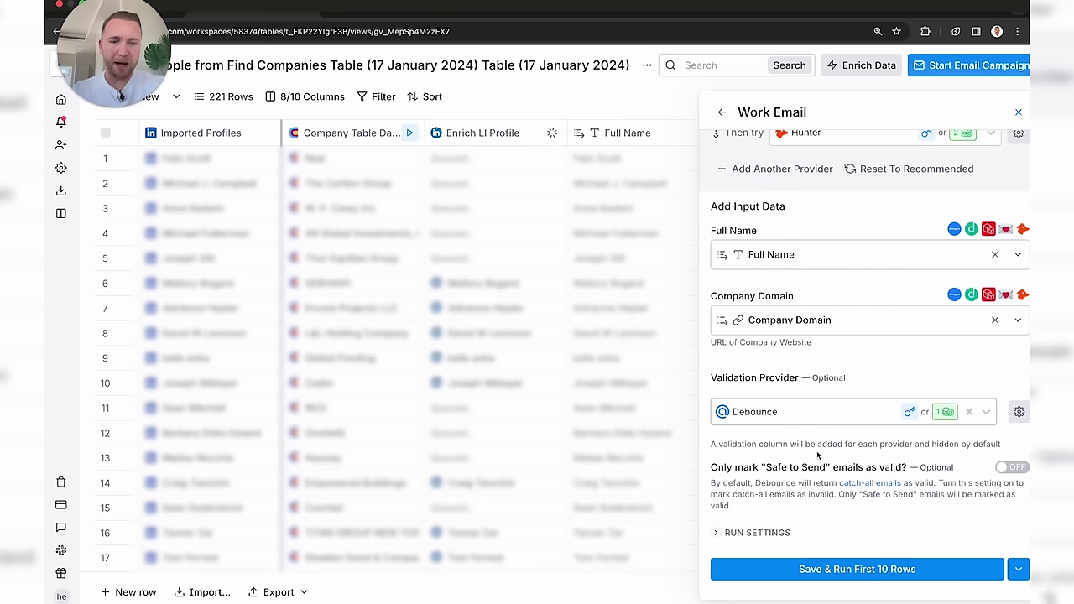
{"action": "left_click", "coordinate": [1018, 568]}
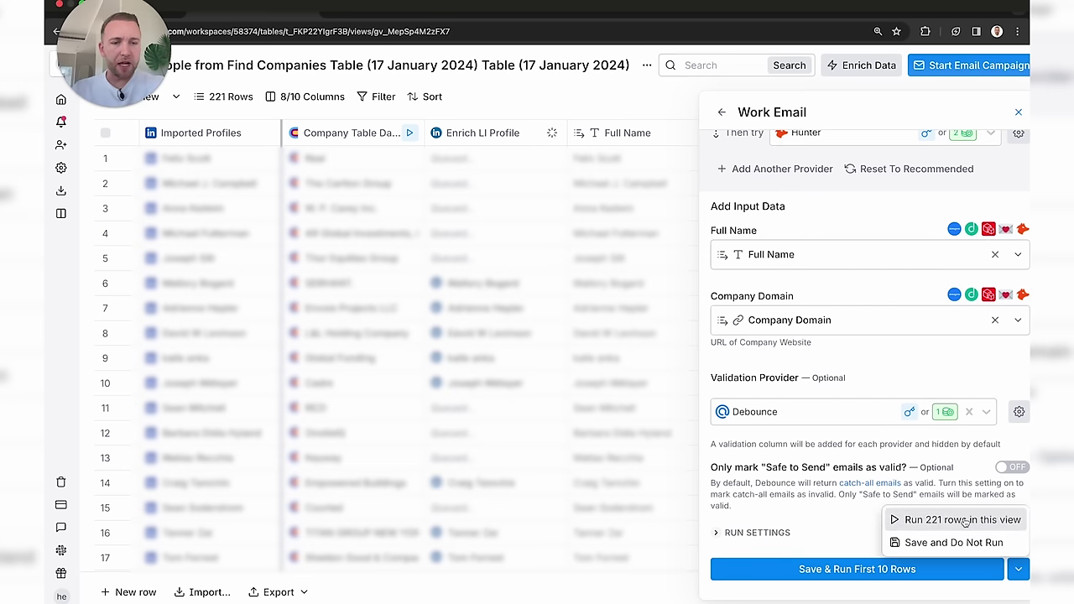
{"action": "left_click", "coordinate": [964, 520]}
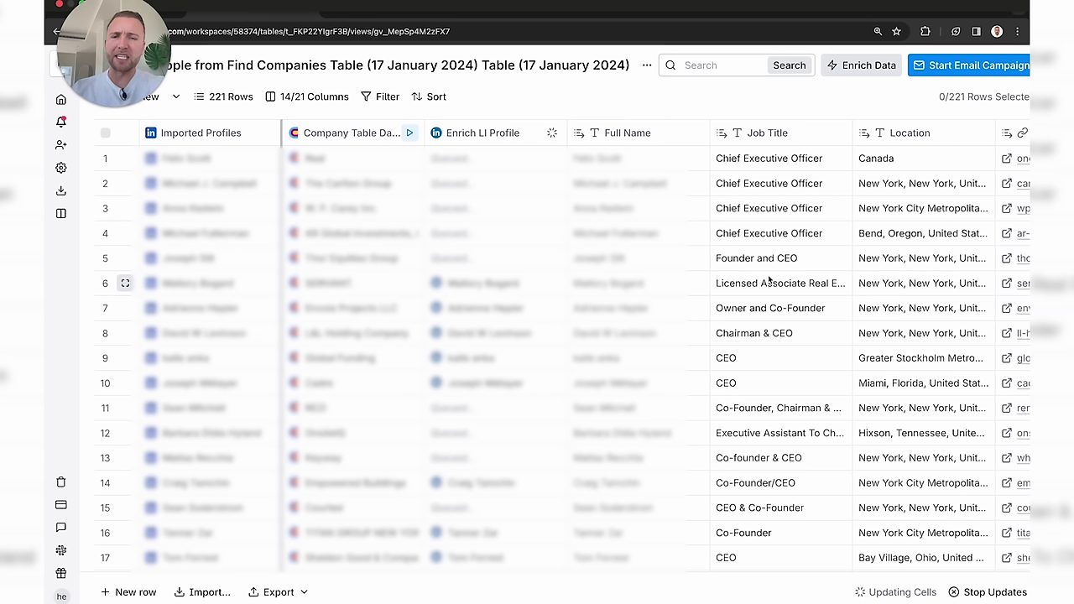
- Scroll right past the Find Work Email columns to the Validated Work Email results
{"action": "scroll", "coordinate": [769, 281], "scroll_direction": "right", "scroll_amount": 10}
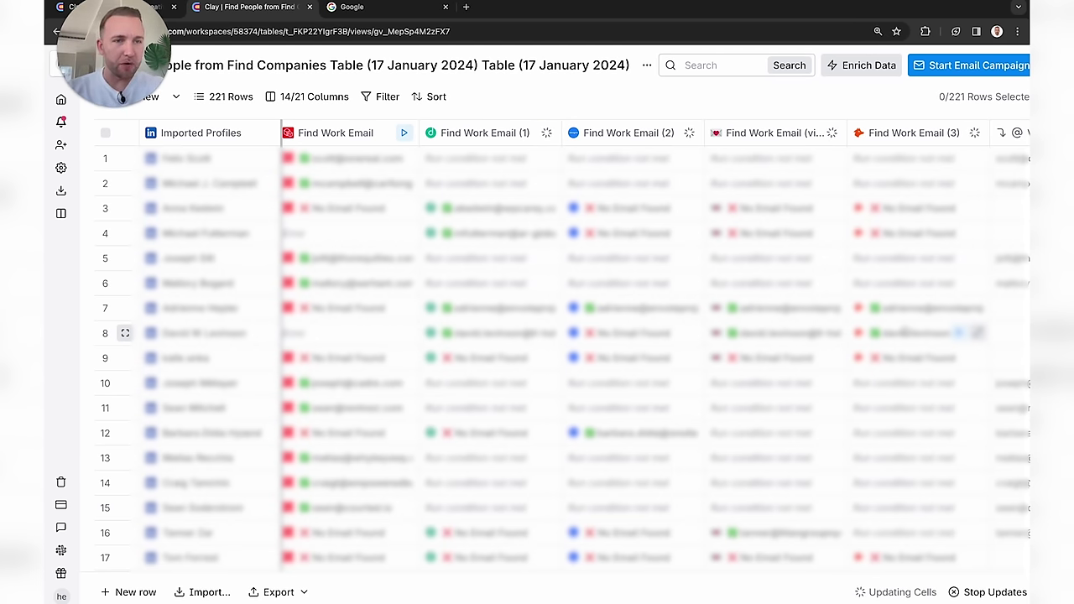
{"action": "scroll", "coordinate": [906, 333], "scroll_direction": "right", "scroll_amount": 5}
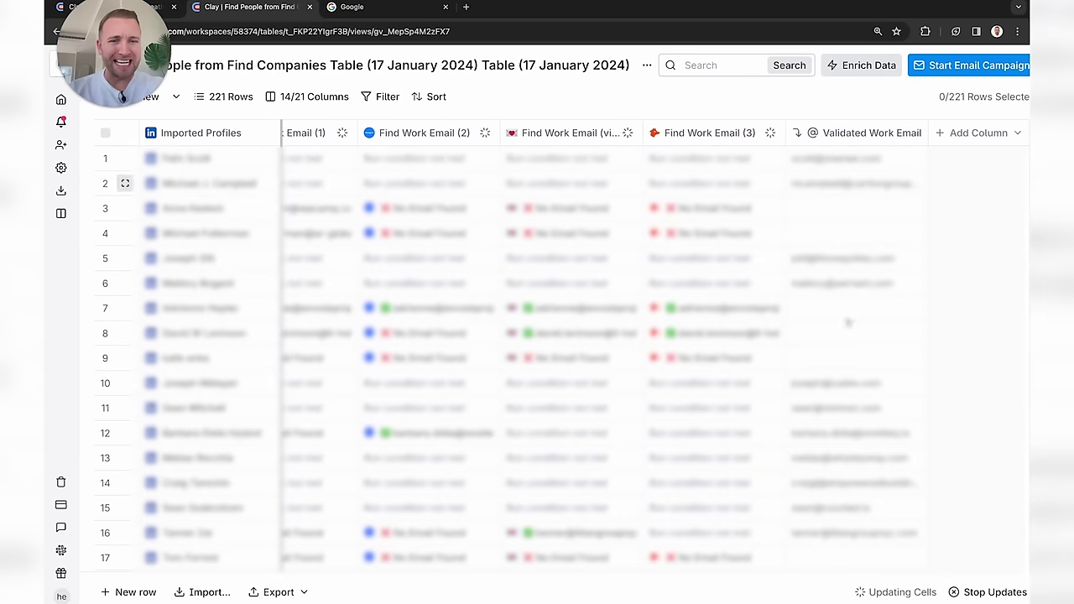
- Add a 'Validated Work Email is not empty' filter, narrowing the table from 221 to 144 rows
{"action": "left_click", "coordinate": [384, 98]}
{"action": "left_click", "coordinate": [407, 158]}
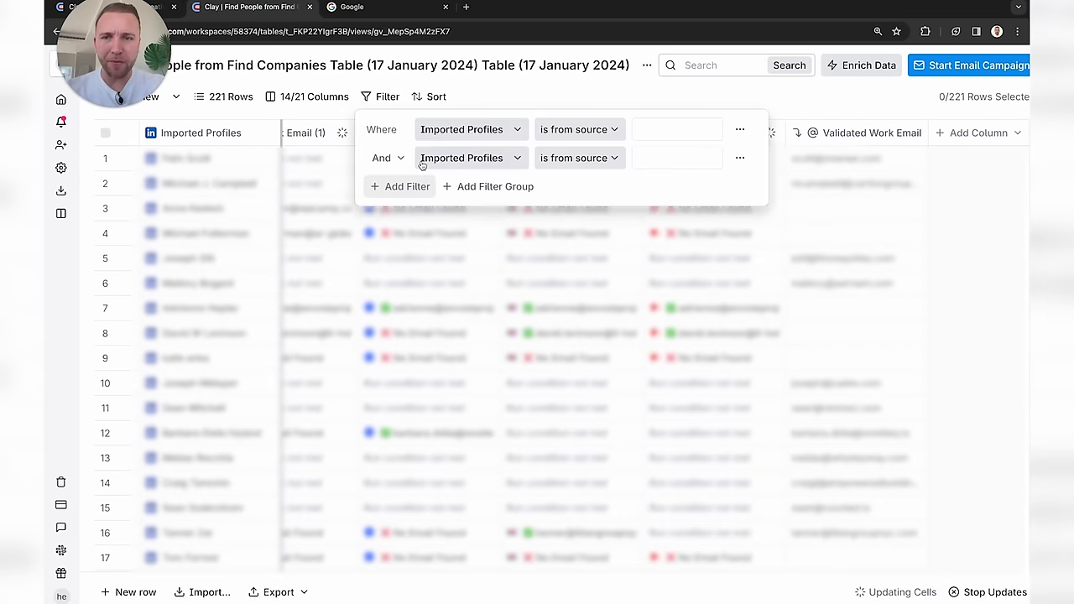
{"action": "left_click", "coordinate": [475, 163]}
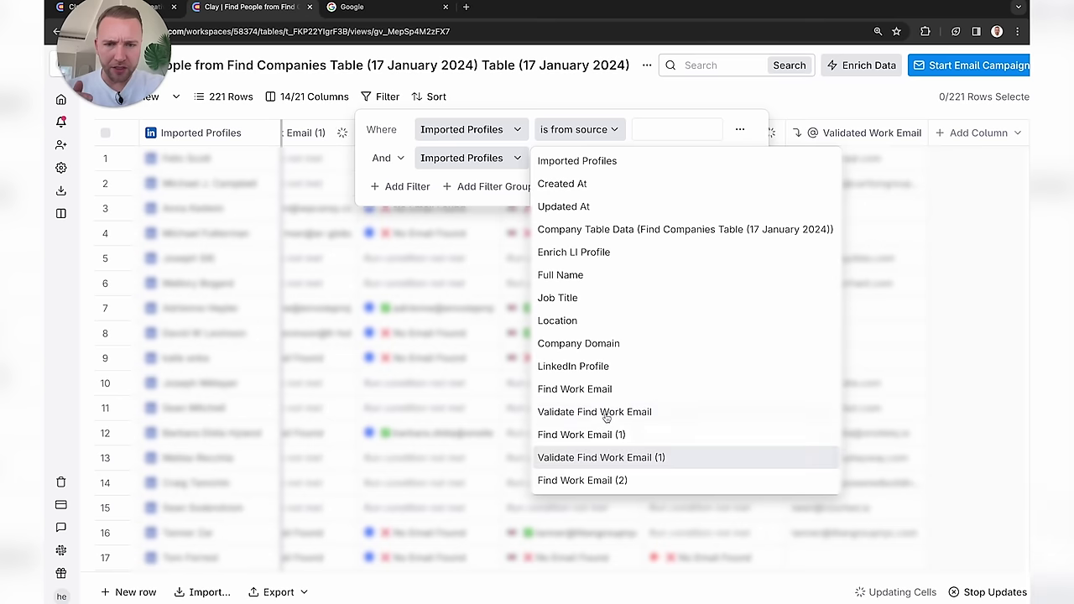
{"action": "scroll", "coordinate": [612, 470], "scroll_direction": "down", "scroll_amount": 2}
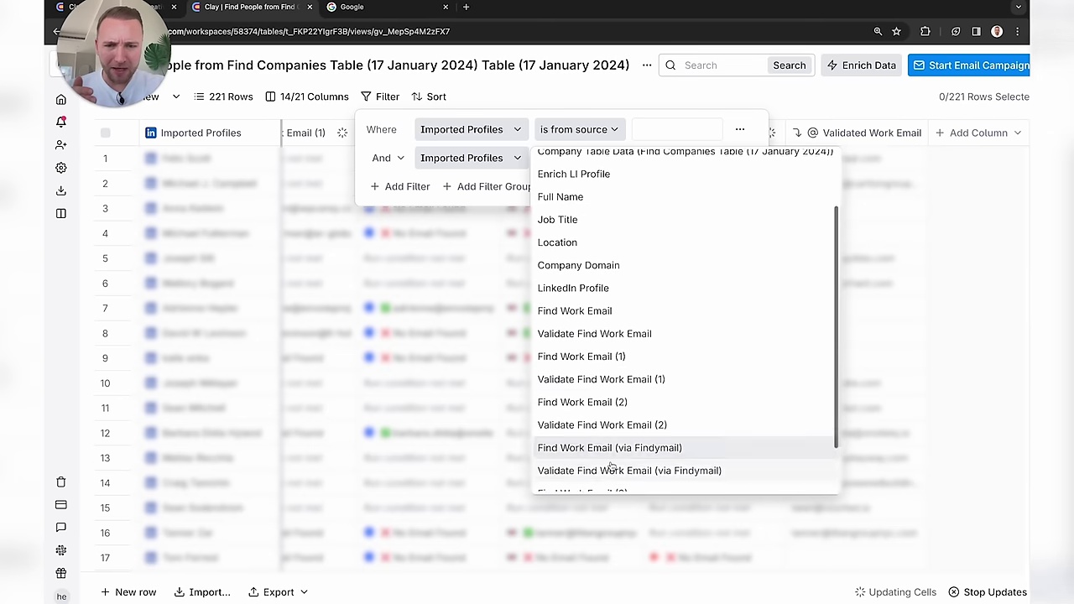
{"action": "scroll", "coordinate": [612, 468], "scroll_direction": "down", "scroll_amount": 2}
{"action": "left_click", "coordinate": [619, 480]}
{"action": "left_click", "coordinate": [656, 158]}
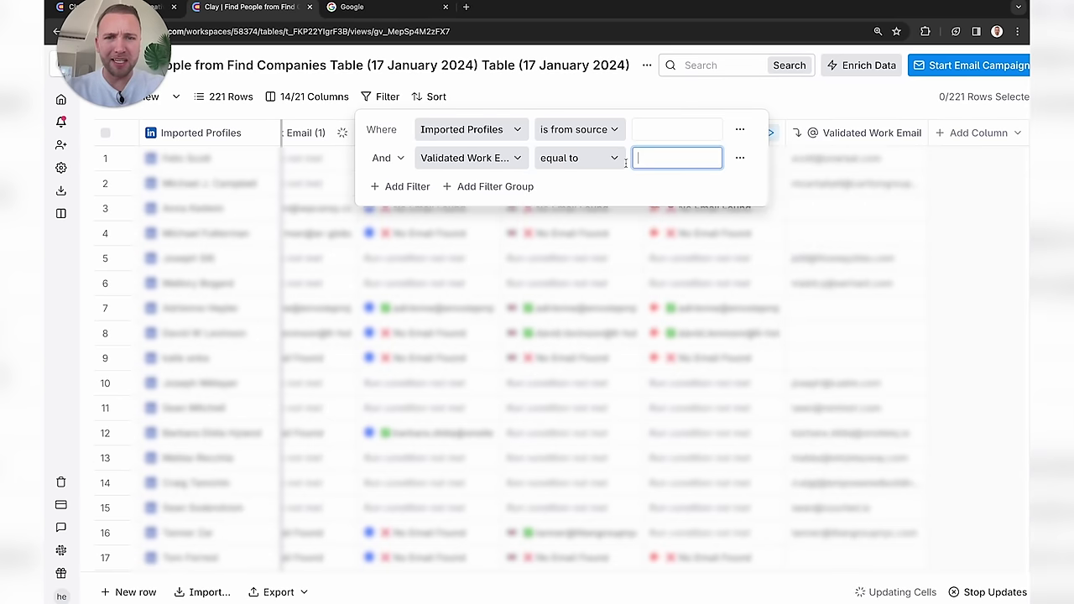
{"action": "left_click", "coordinate": [600, 157]}
{"action": "left_click", "coordinate": [663, 277]}
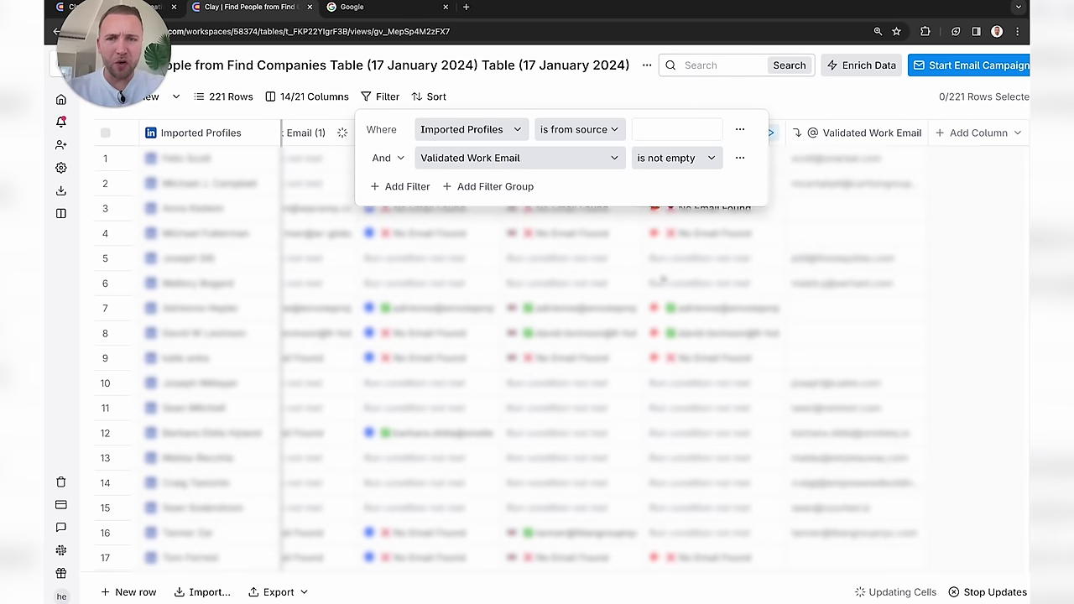
{"action": "left_click", "coordinate": [604, 84]}
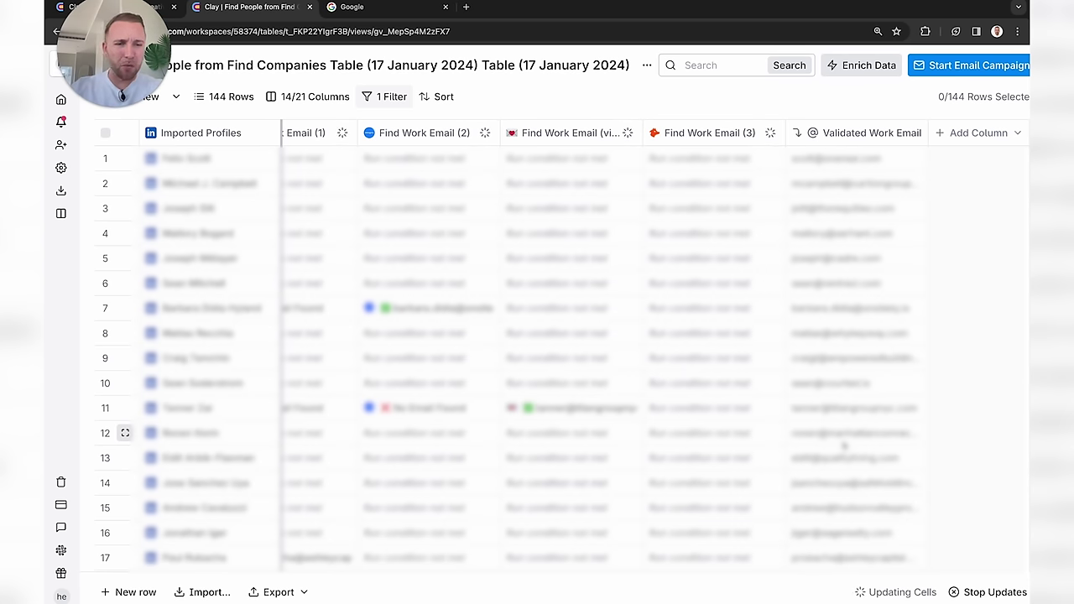
{"action": "scroll", "coordinate": [845, 444], "scroll_direction": "right", "scroll_amount": 1}
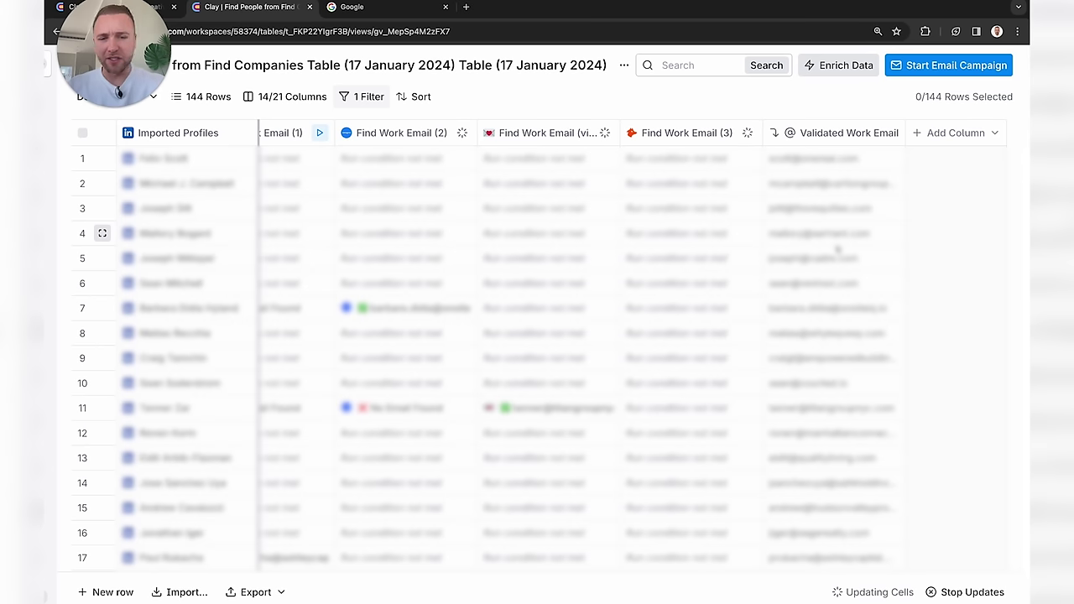
{"action": "left_click", "coordinate": [835, 67]}
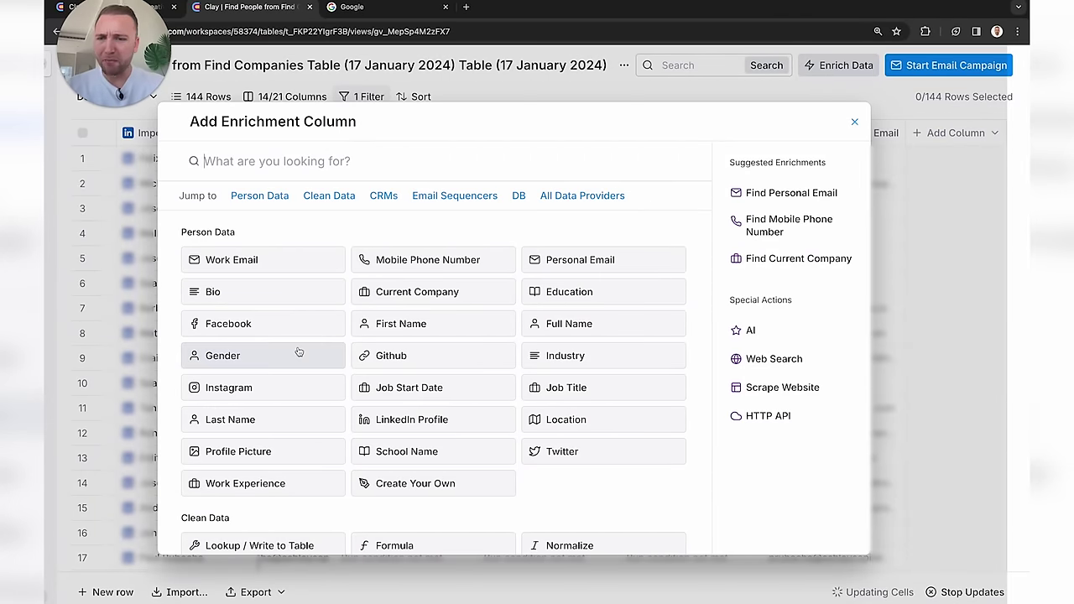
{"action": "scroll", "coordinate": [298, 352], "scroll_direction": "down", "scroll_amount": 2}
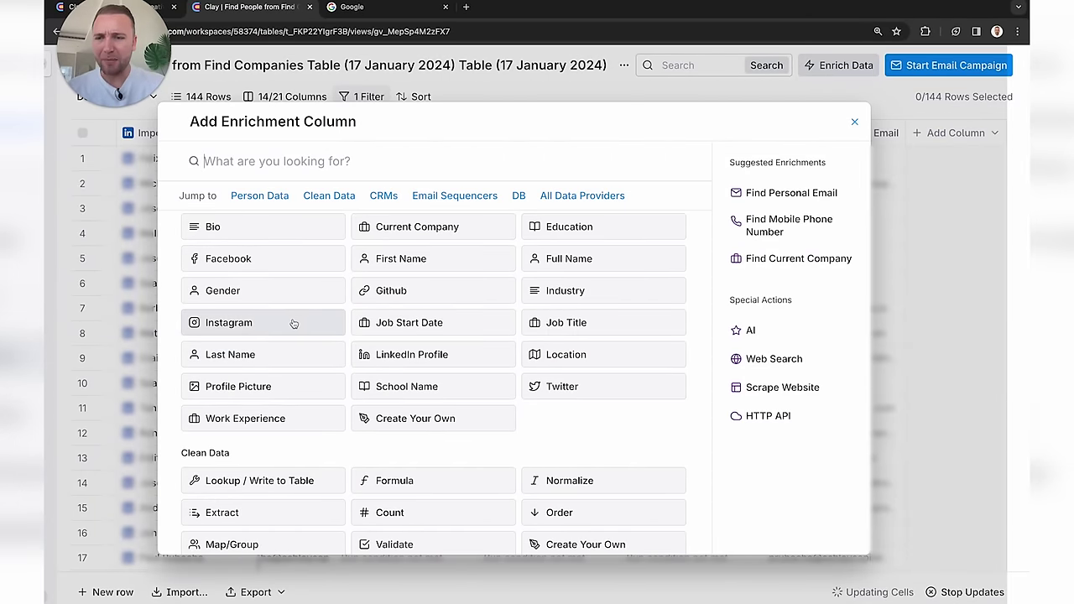
{"action": "scroll", "coordinate": [293, 324], "scroll_direction": "down", "scroll_amount": 5}
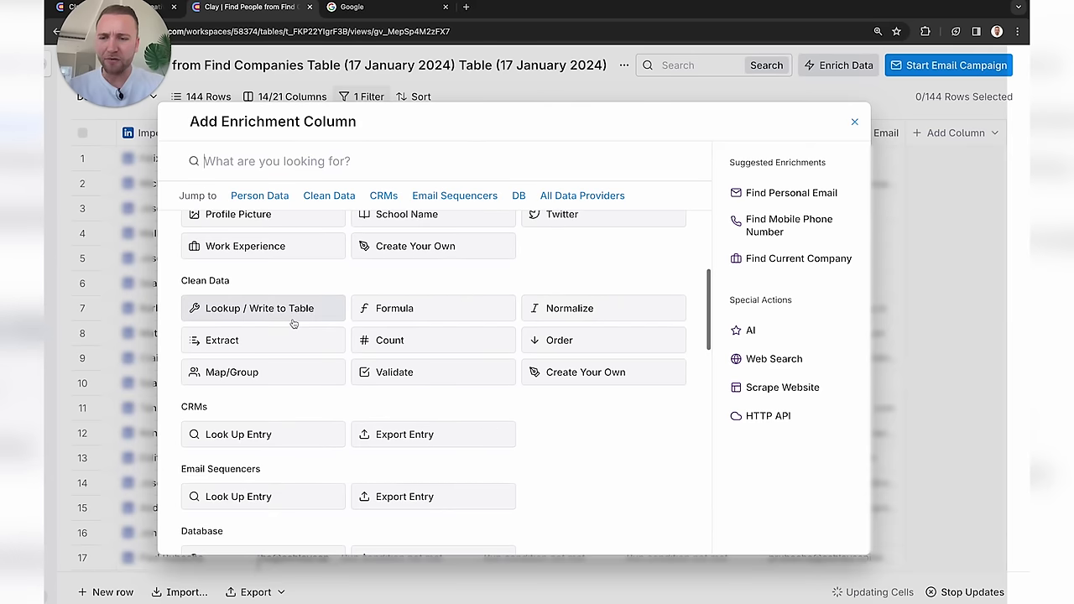
{"action": "scroll", "coordinate": [331, 419], "scroll_direction": "down", "scroll_amount": 5}
{"action": "scroll", "coordinate": [377, 360], "scroll_direction": "down", "scroll_amount": 2}
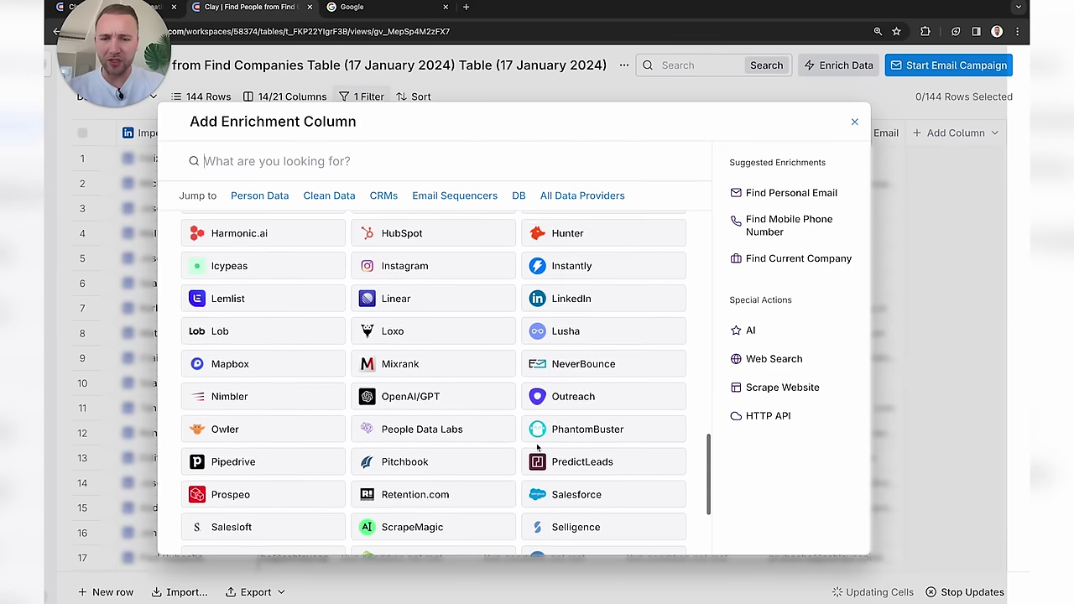
{"action": "scroll", "coordinate": [452, 357], "scroll_direction": "down", "scroll_amount": 2}
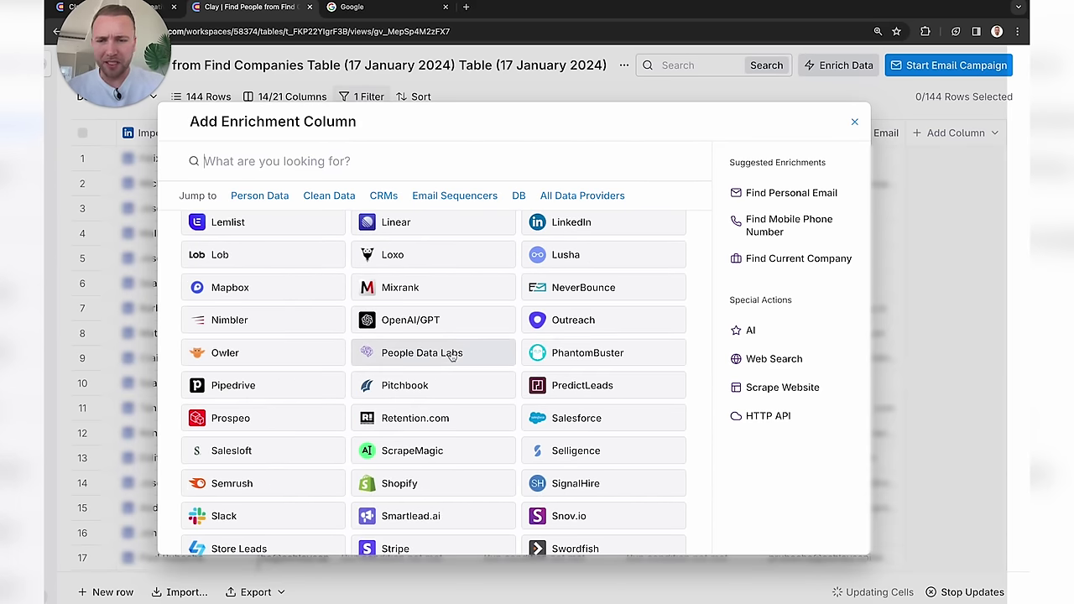
{"action": "scroll", "coordinate": [452, 356], "scroll_direction": "up", "scroll_amount": 10}
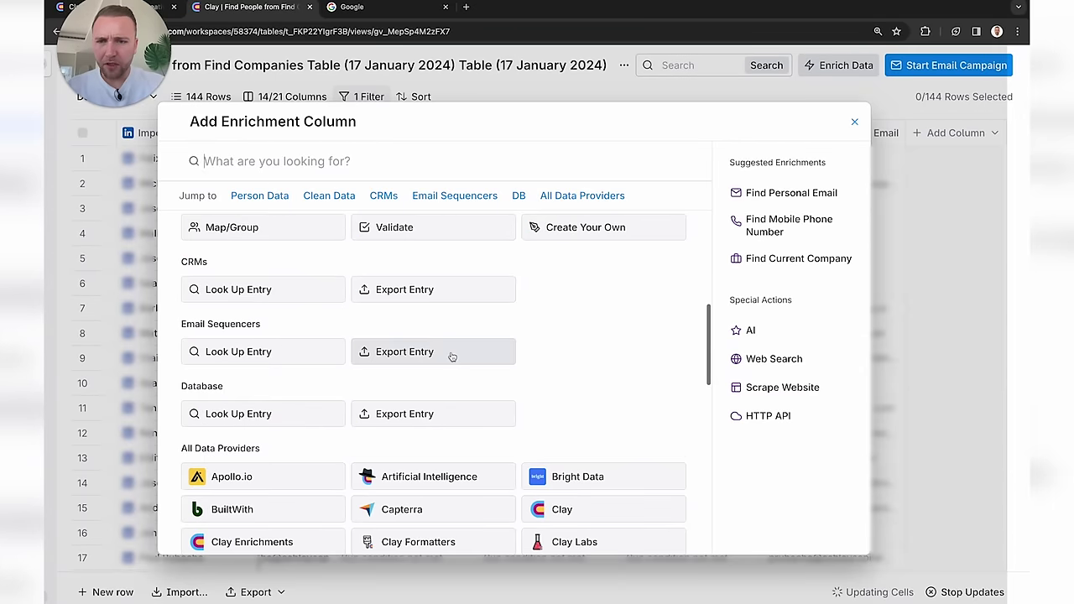
{"action": "scroll", "coordinate": [451, 357], "scroll_direction": "up", "scroll_amount": 5}
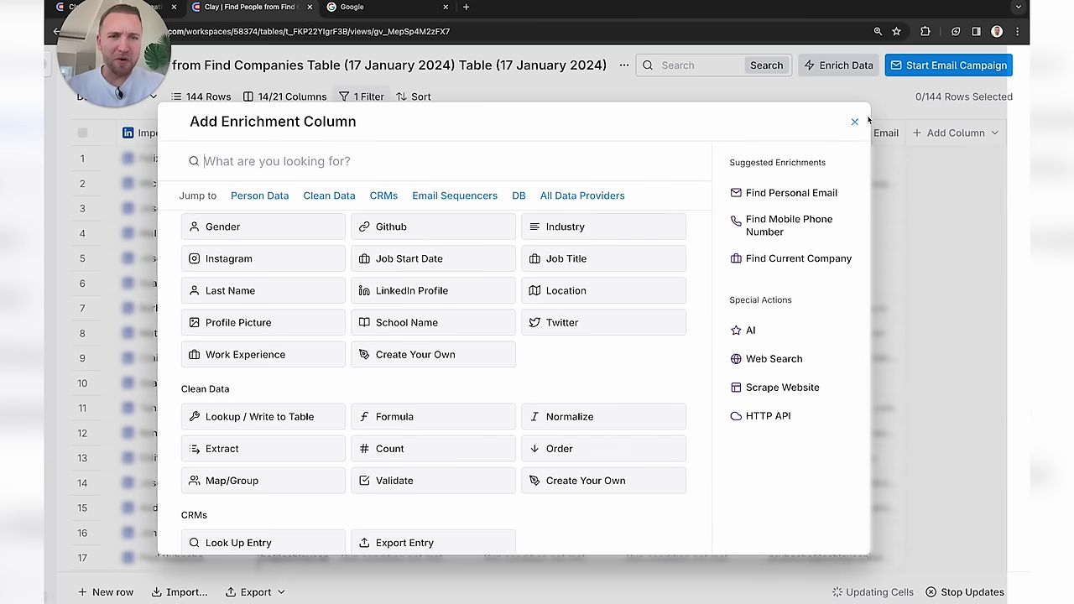
{"action": "left_click", "coordinate": [855, 122]}
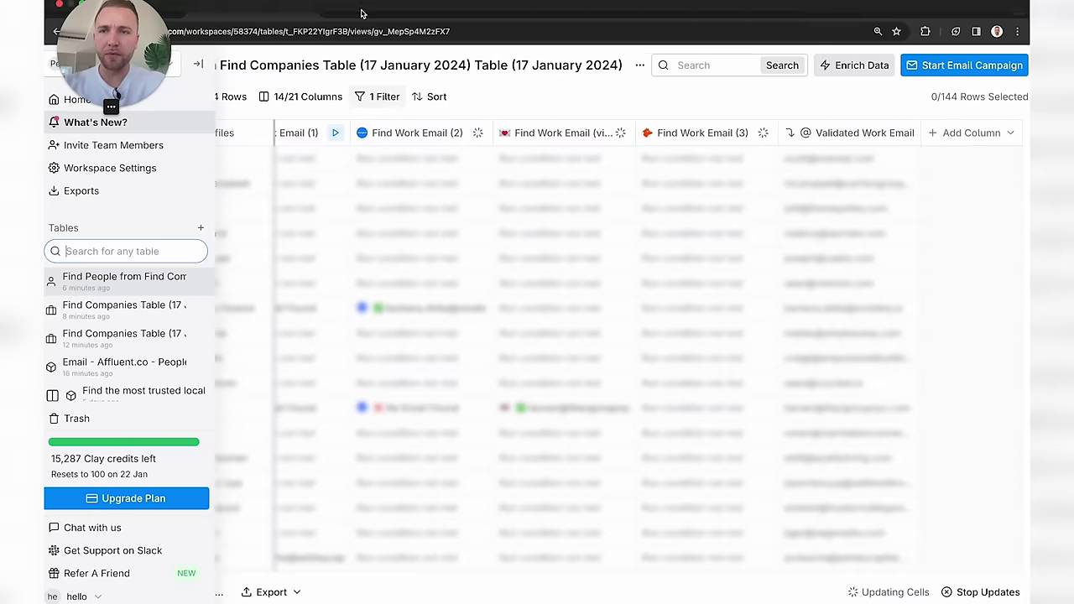
- Search Google for 'real estate new york directory' and open the New York MLS Real Estate Agents result
{"action": "left_click", "coordinate": [361, 10]}
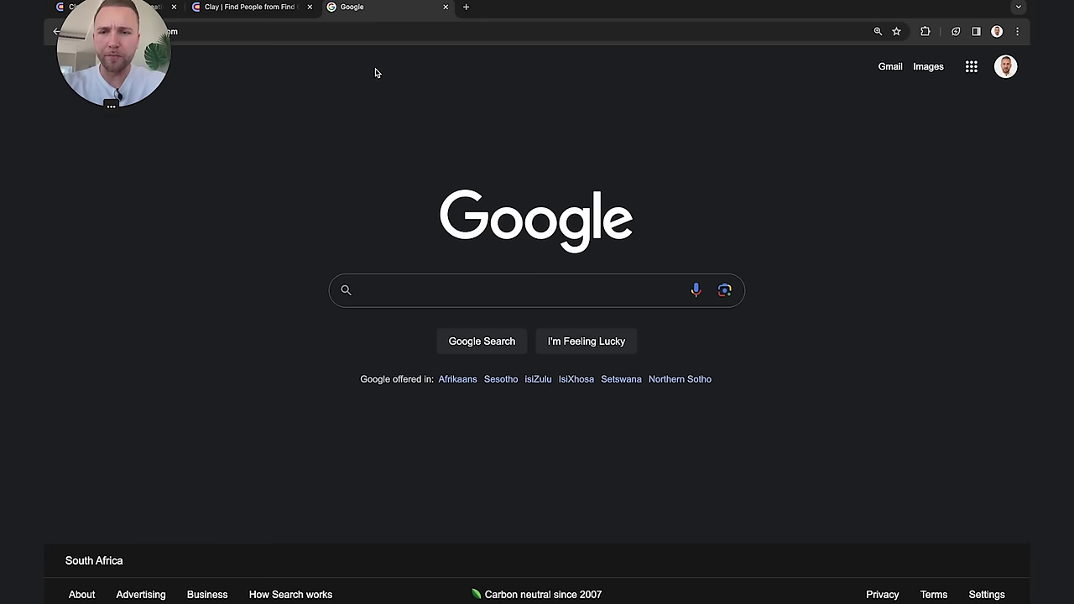
{"action": "left_click", "coordinate": [418, 287]}
{"action": "type", "text": "real es"}
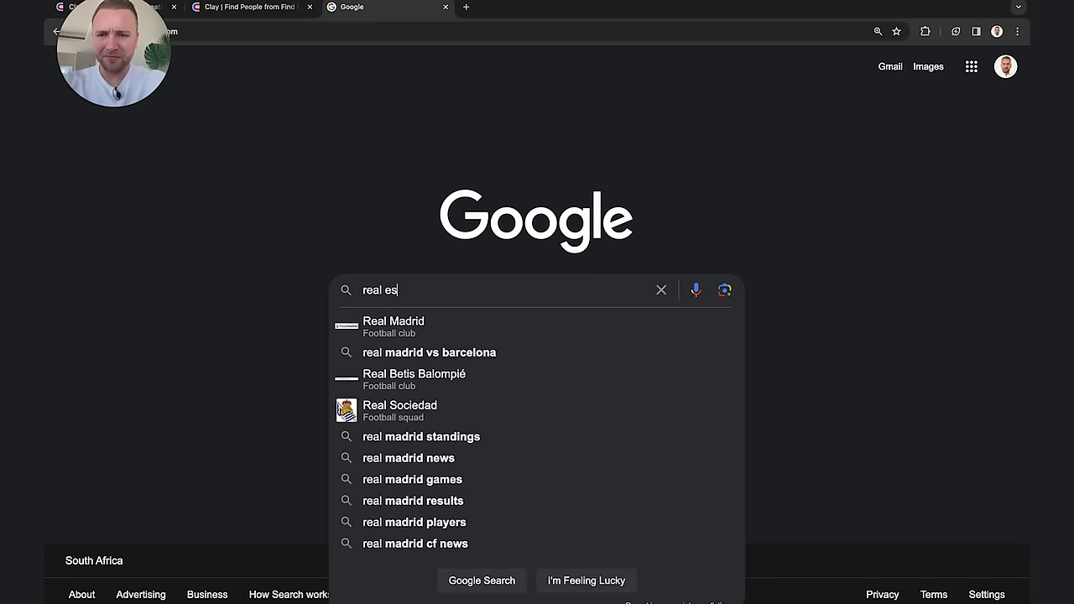
{"action": "type", "text": "tate new york "}
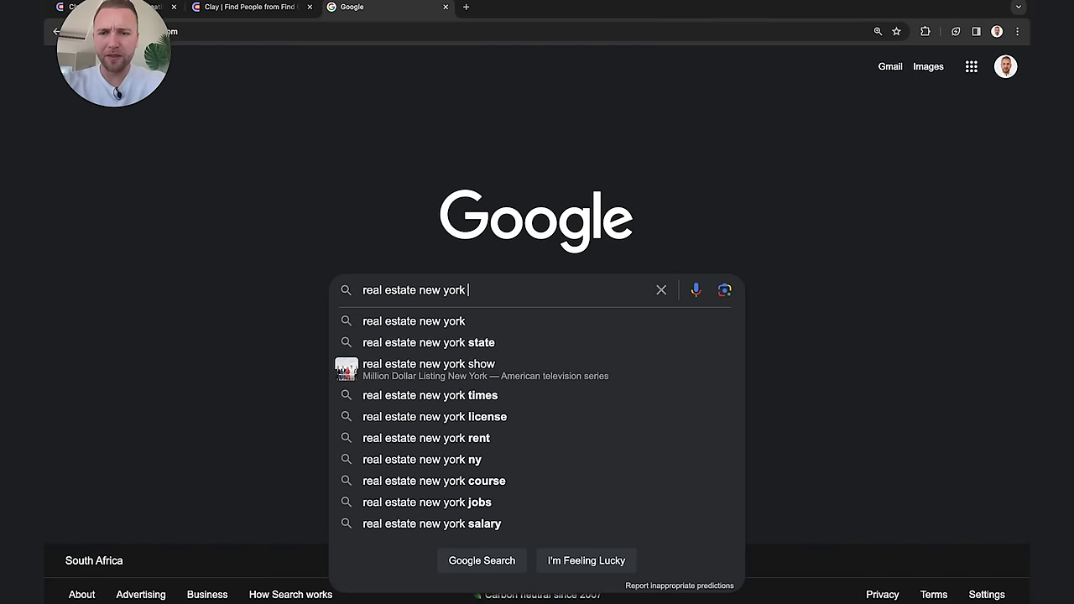
{"action": "type", "text": "dire"}
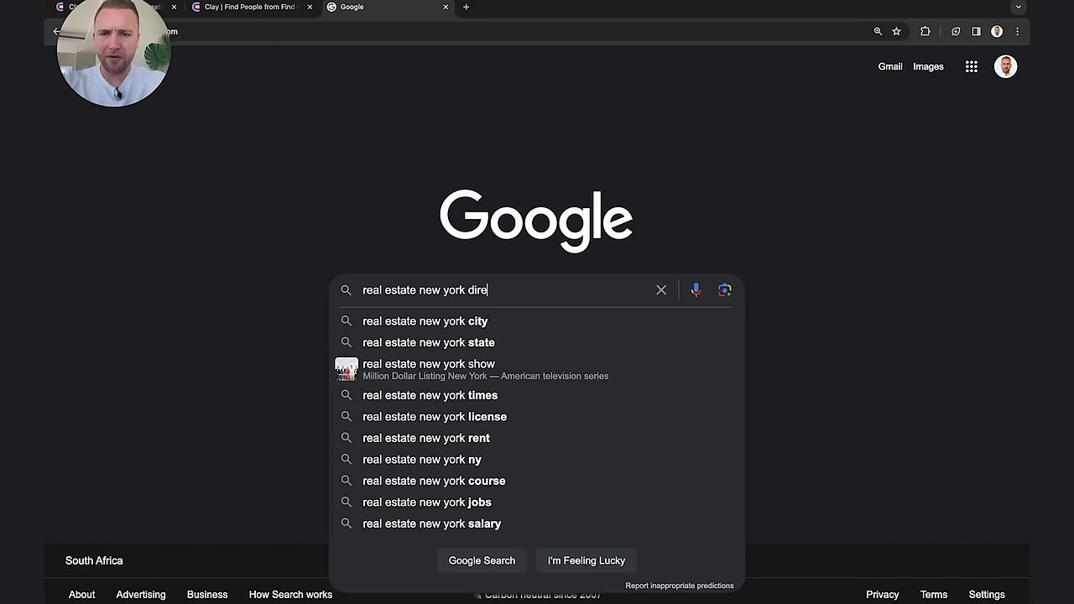
{"action": "type", "text": "ctory"}
{"action": "key", "text": "Return"}
{"action": "scroll", "coordinate": [612, 216], "scroll_direction": "down", "scroll_amount": 2}
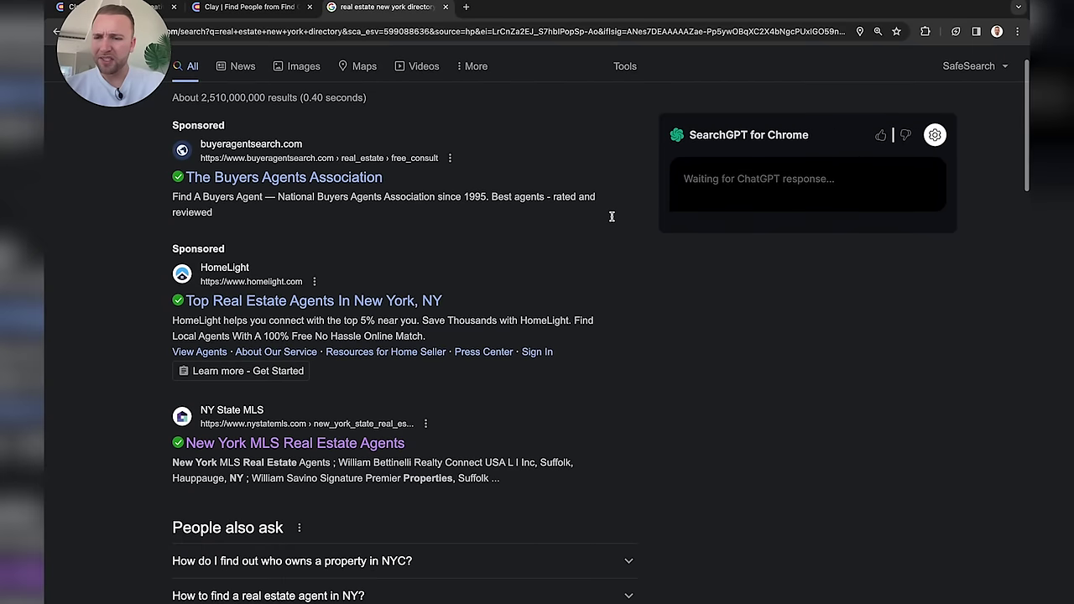
{"action": "scroll", "coordinate": [612, 216], "scroll_direction": "down", "scroll_amount": 1}
{"action": "left_click", "coordinate": [349, 408]}
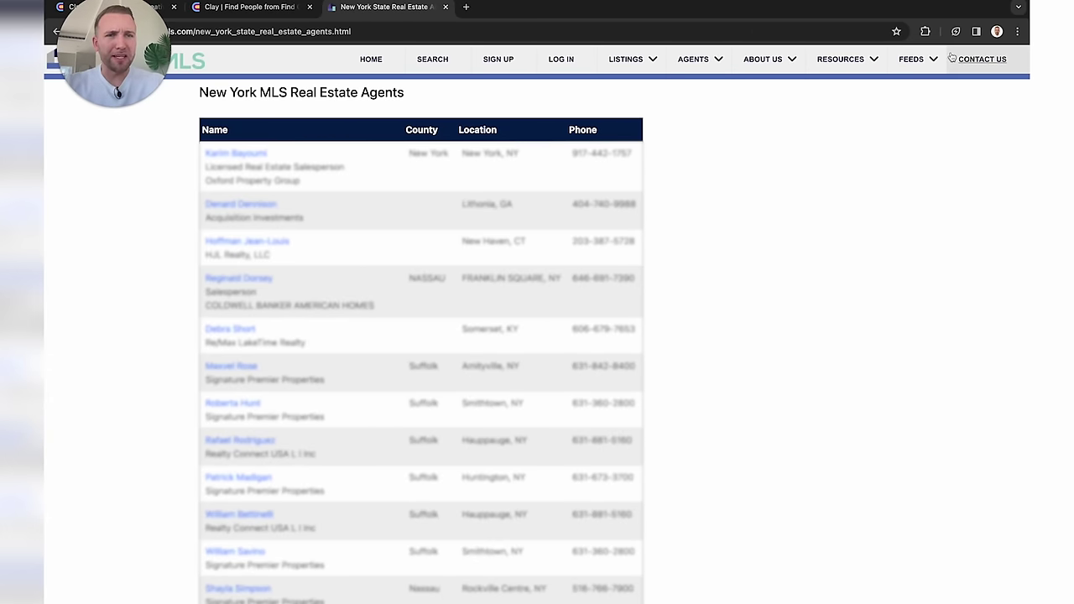
- Launch Clay for Chrome on the MLS agents page and review its autodetected 20-agent list
{"action": "left_click", "coordinate": [926, 32]}
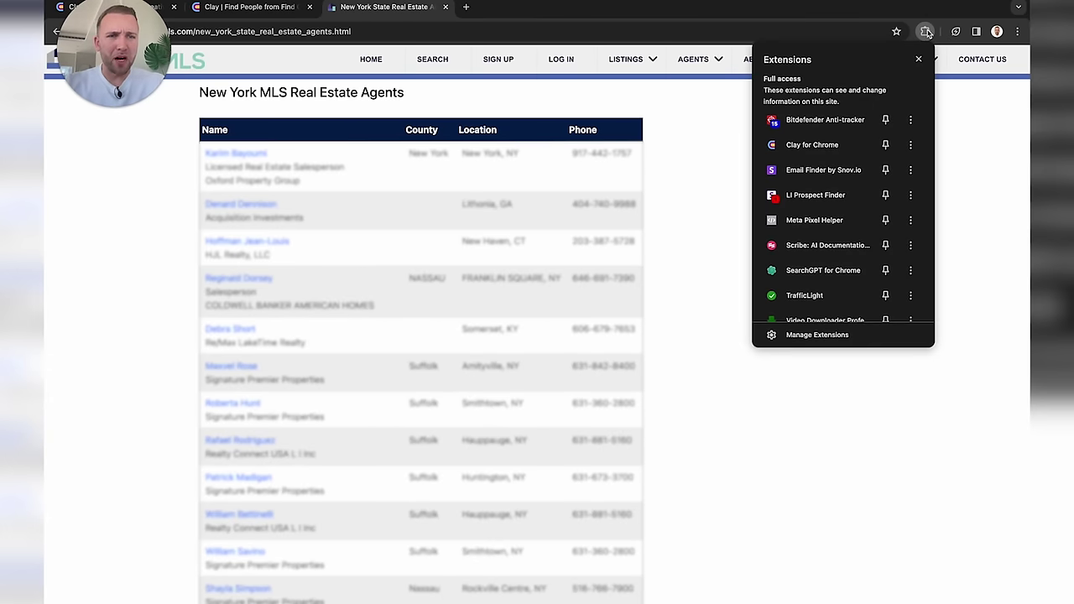
{"action": "left_click", "coordinate": [818, 144]}
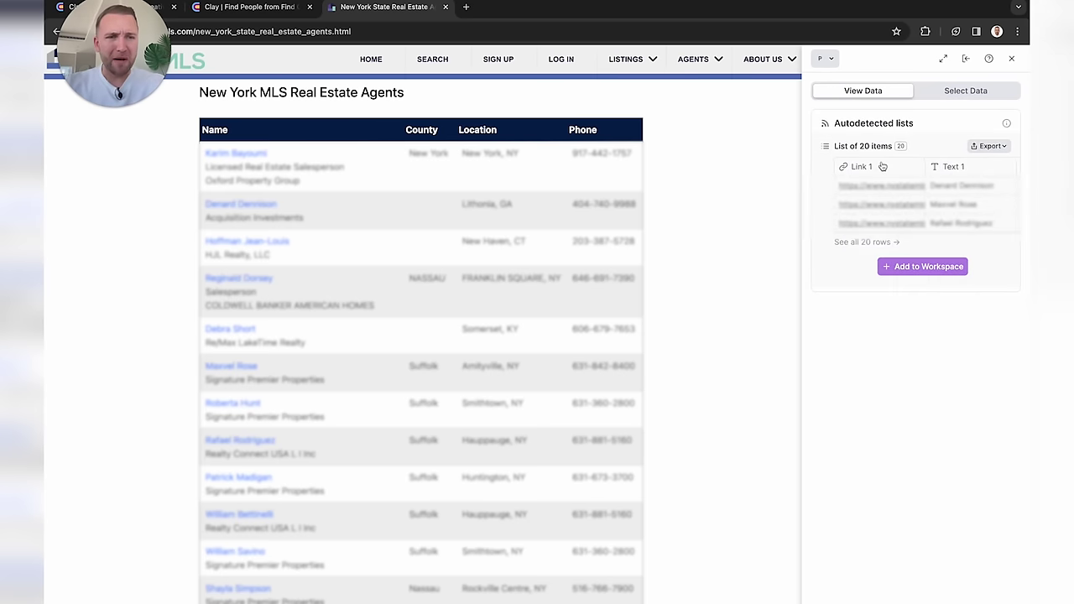
{"action": "scroll", "coordinate": [864, 168], "scroll_direction": "right", "scroll_amount": 5}
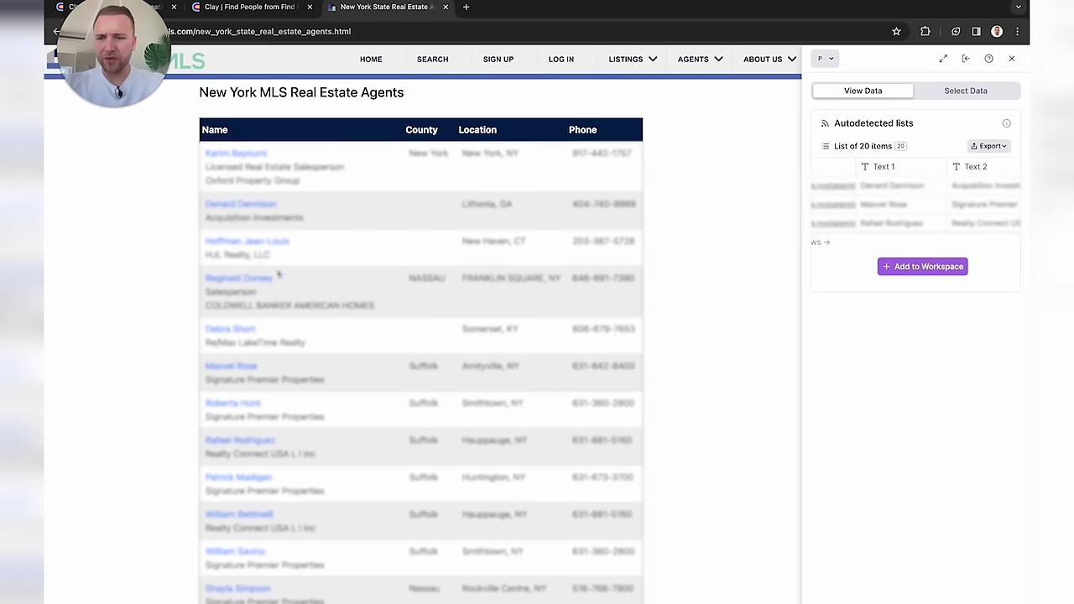
{"action": "scroll", "coordinate": [923, 202], "scroll_direction": "right", "scroll_amount": 3}
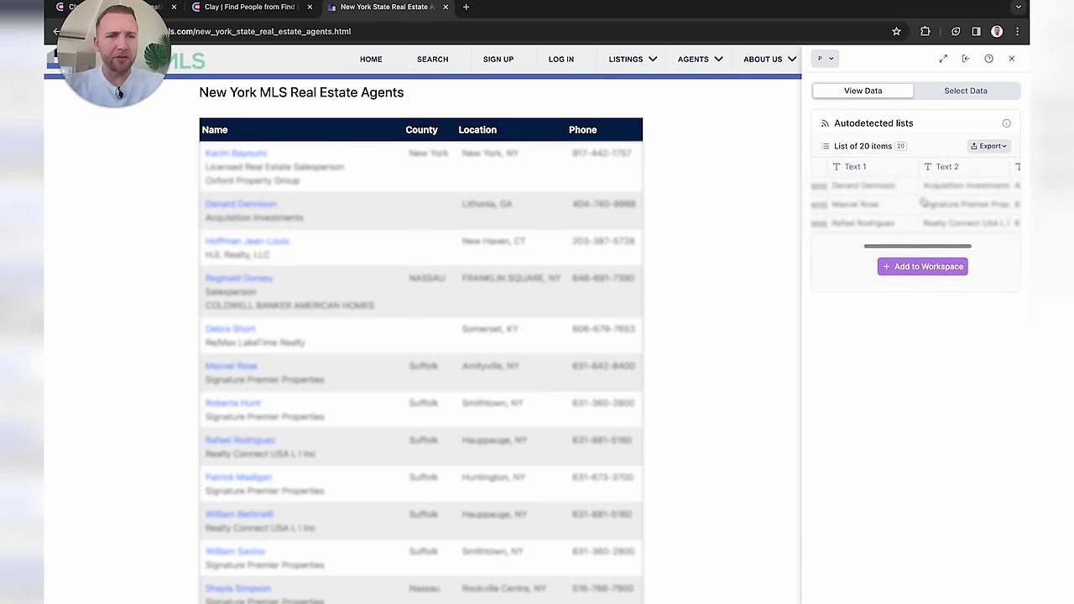
{"action": "scroll", "coordinate": [396, 445], "scroll_direction": "down", "scroll_amount": 15}
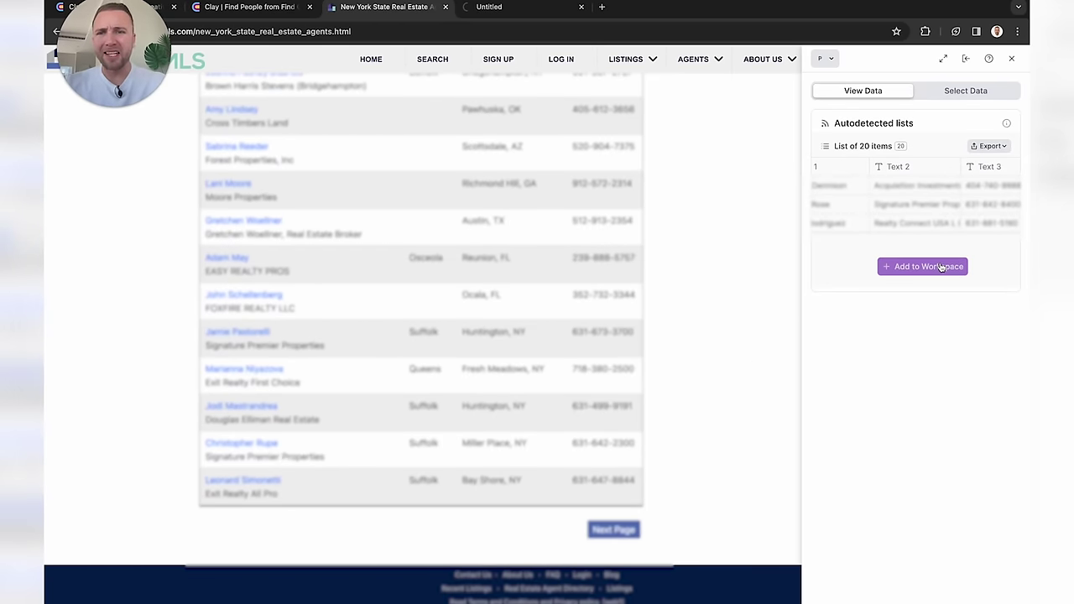
- Add a Domain waterfall enrichment using Text 2 as company name and run it on all 20 rows
{"action": "left_click", "coordinate": [529, 12]}
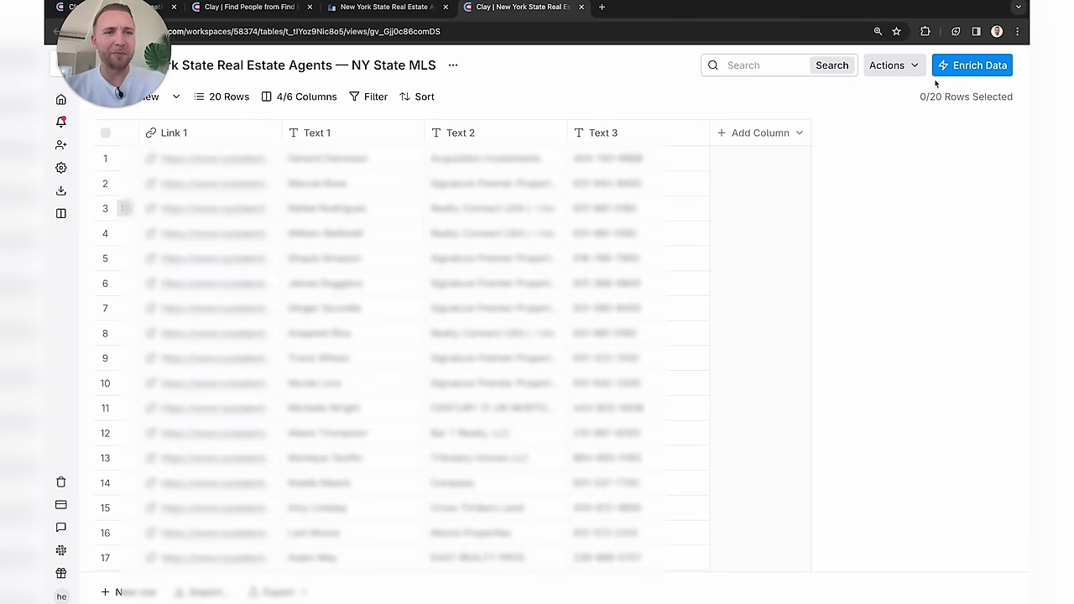
{"action": "left_click", "coordinate": [957, 67]}
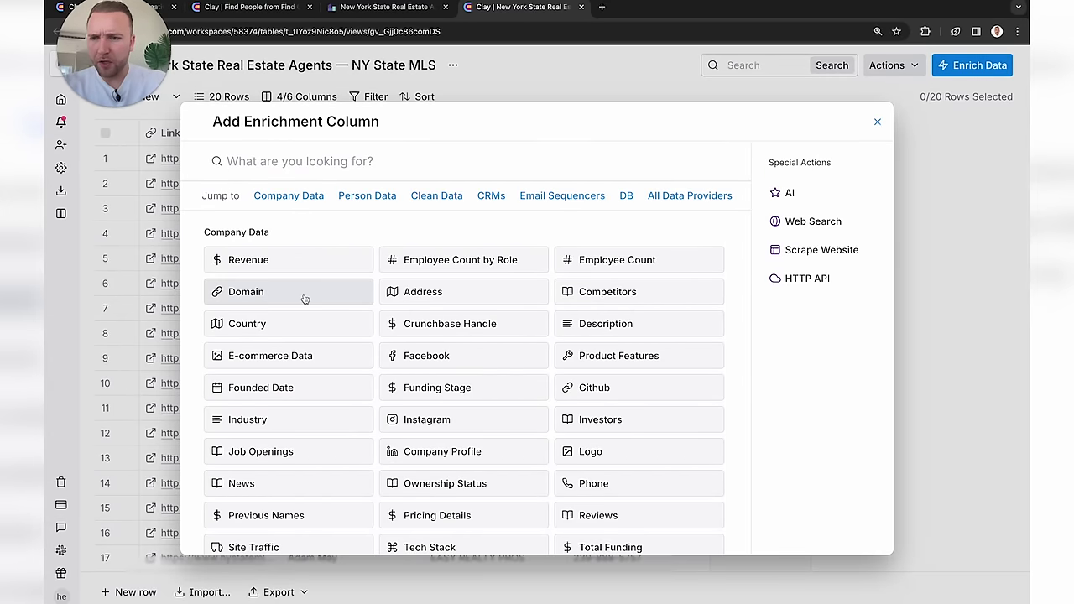
{"action": "left_click", "coordinate": [305, 298]}
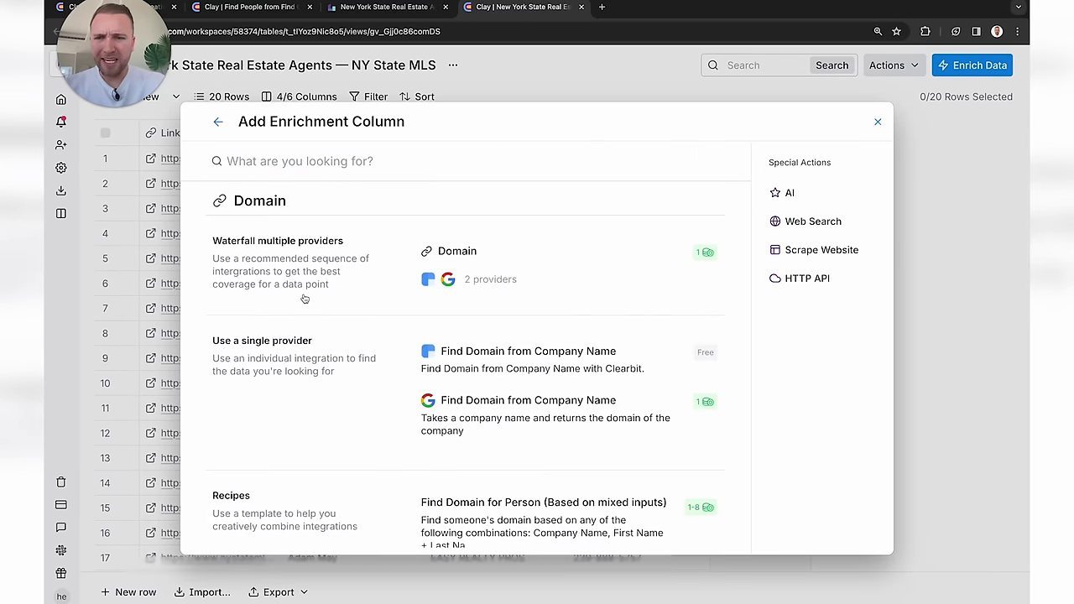
{"action": "left_click", "coordinate": [625, 271]}
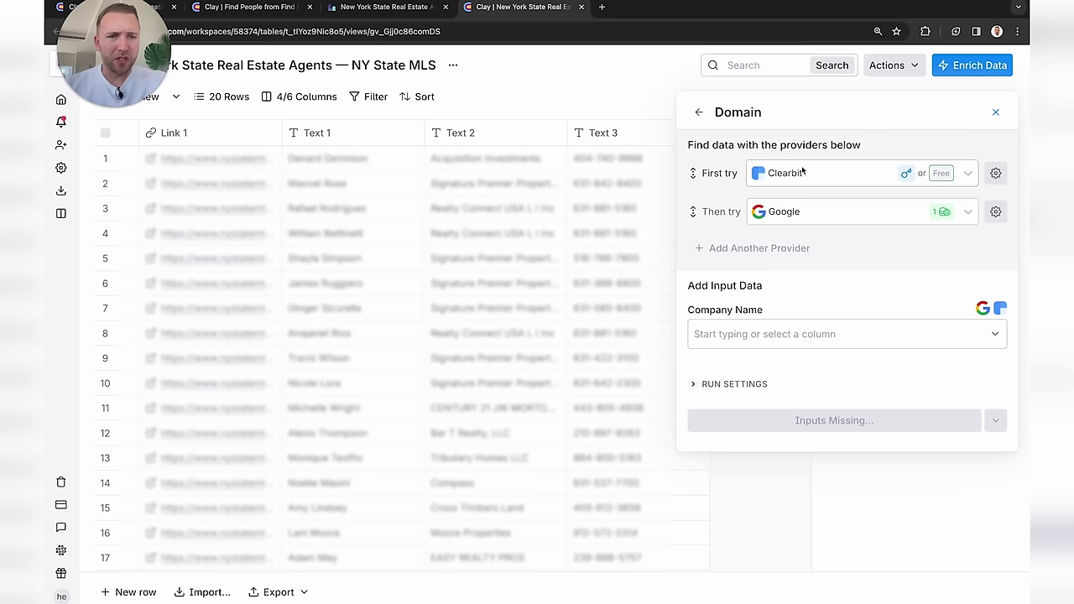
{"action": "left_click", "coordinate": [776, 343]}
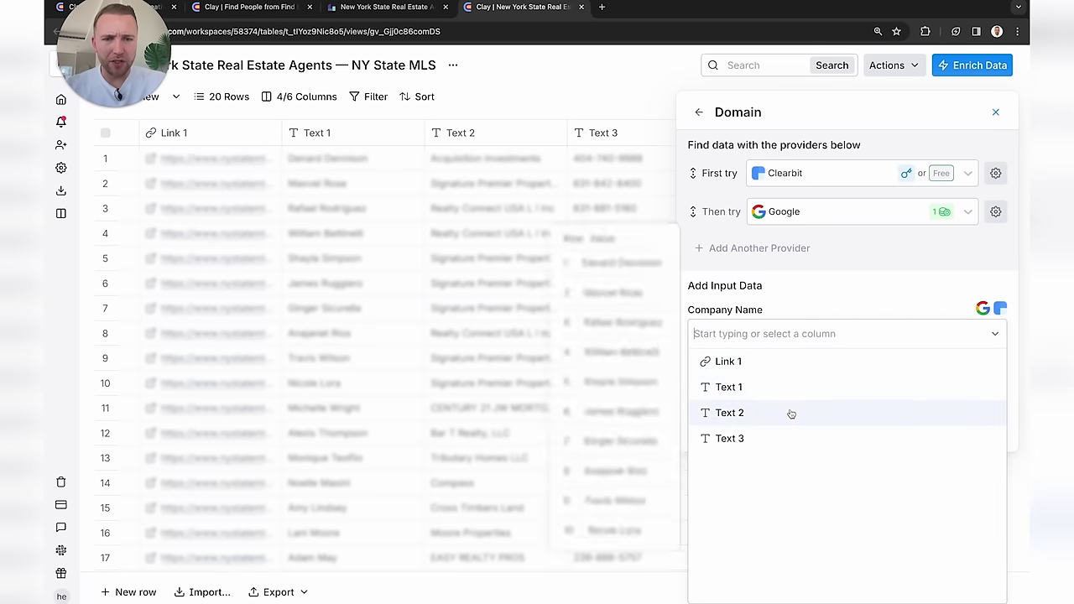
{"action": "left_click", "coordinate": [792, 412]}
{"action": "left_click", "coordinate": [1001, 424]}
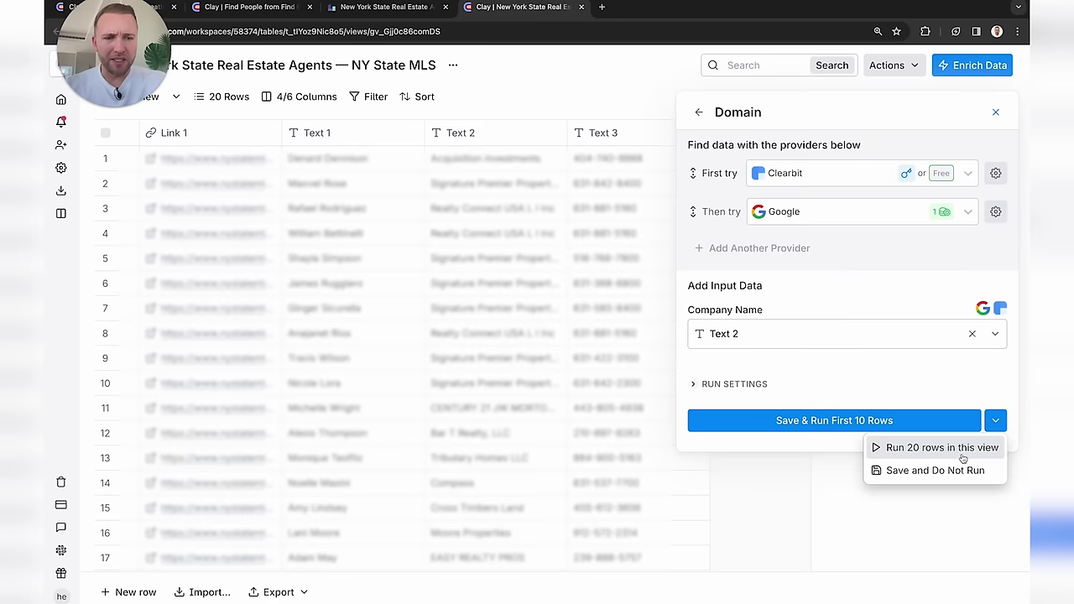
{"action": "left_click", "coordinate": [963, 450]}
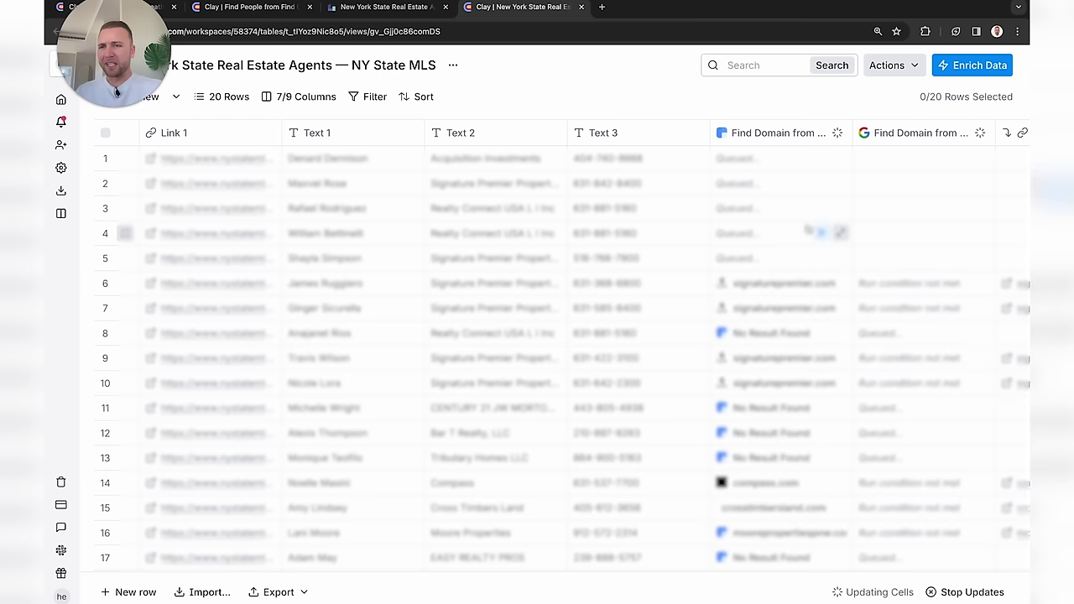
- Check the finished Domain results, such as compass.com and century21.com, without adding another enrichment
{"action": "scroll", "coordinate": [808, 231], "scroll_direction": "right", "scroll_amount": 3}
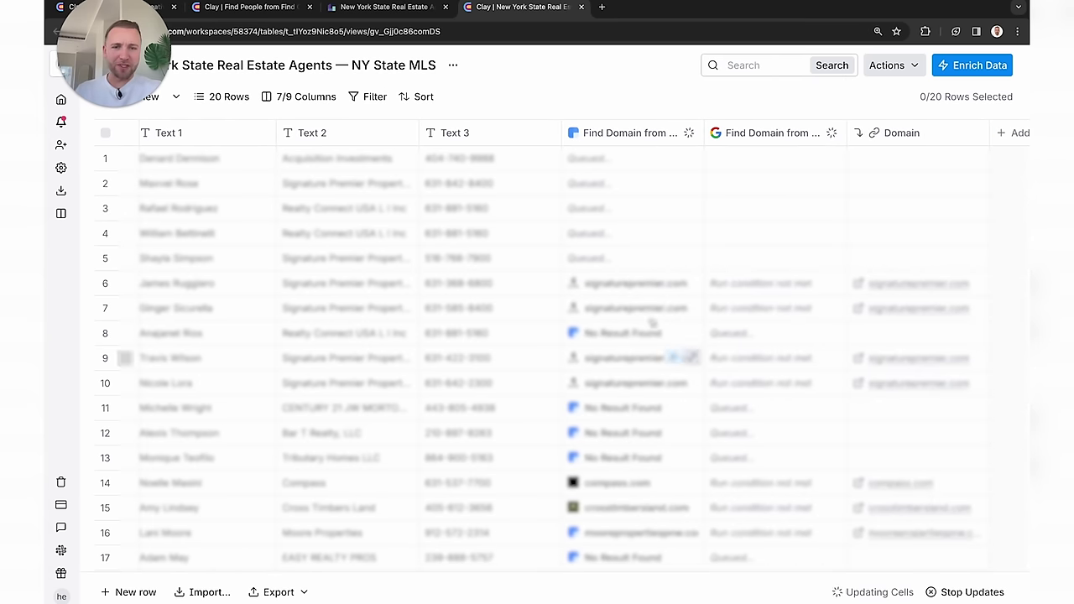
{"action": "scroll", "coordinate": [658, 220], "scroll_direction": "right", "scroll_amount": 1}
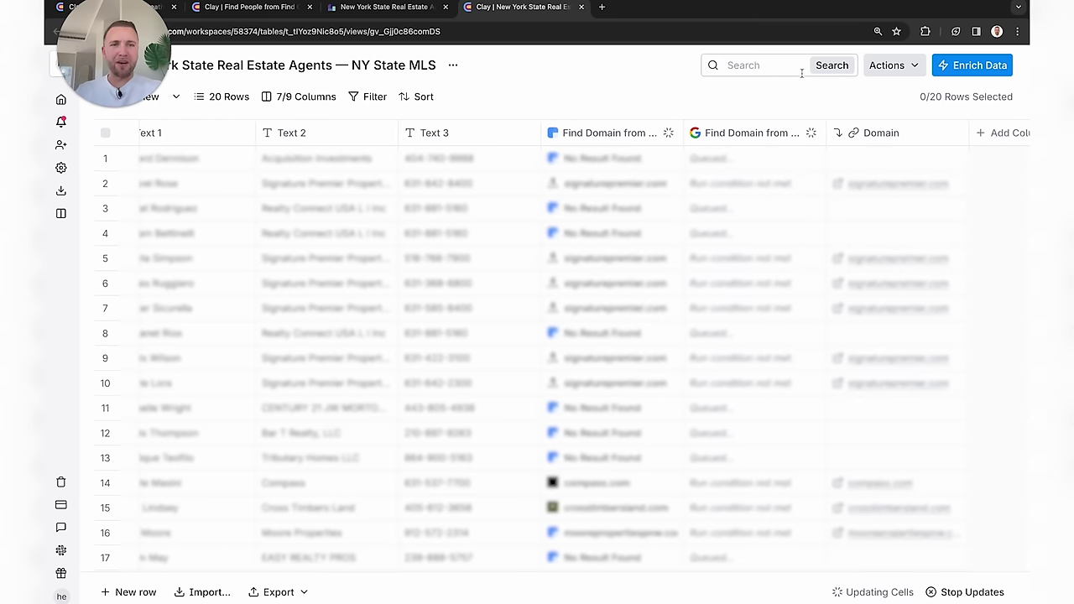
{"action": "left_click", "coordinate": [961, 67]}
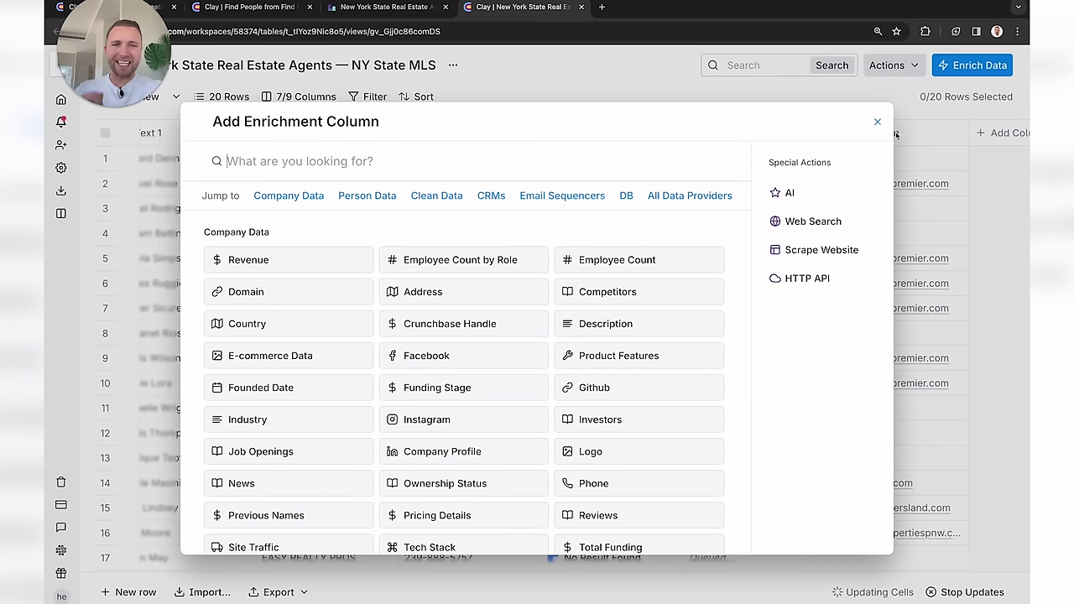
{"action": "left_click", "coordinate": [878, 122]}
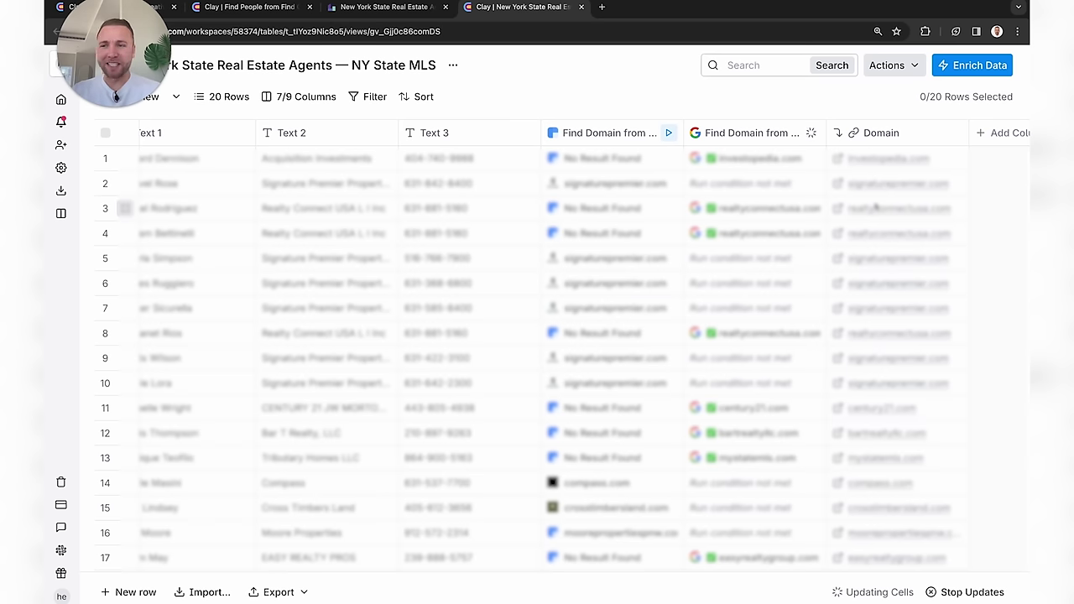
{"action": "scroll", "coordinate": [663, 358], "scroll_direction": "left", "scroll_amount": 5}
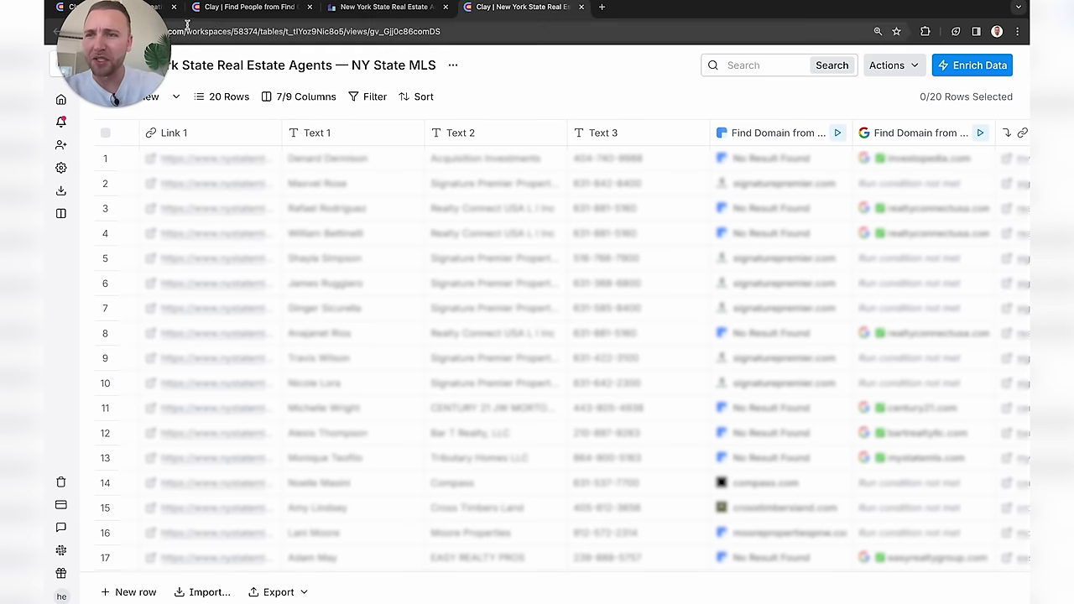
- In the Find People table, start a Use AI column from the 'Use job title to write email first line' template
{"action": "left_click", "coordinate": [218, 8]}
{"action": "scroll", "coordinate": [731, 357], "scroll_direction": "right", "scroll_amount": 1}
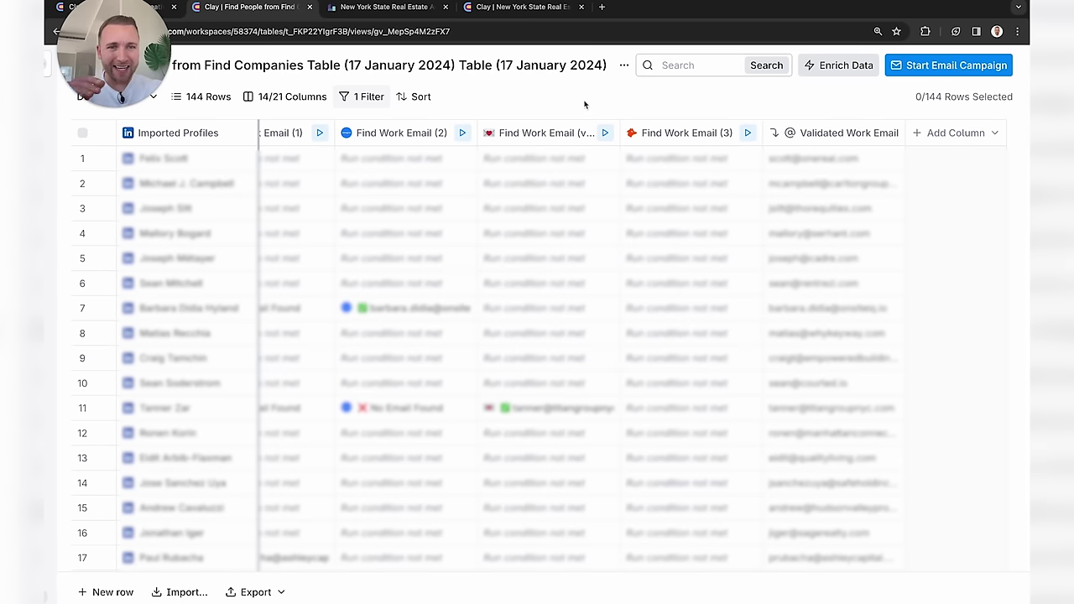
{"action": "left_click", "coordinate": [839, 65]}
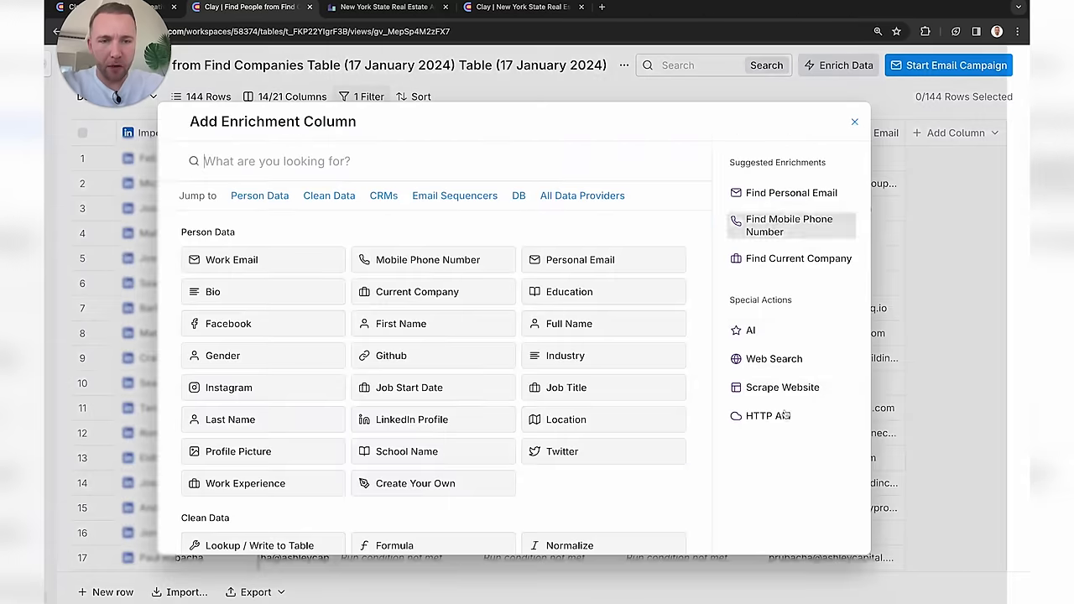
{"action": "left_click", "coordinate": [788, 339]}
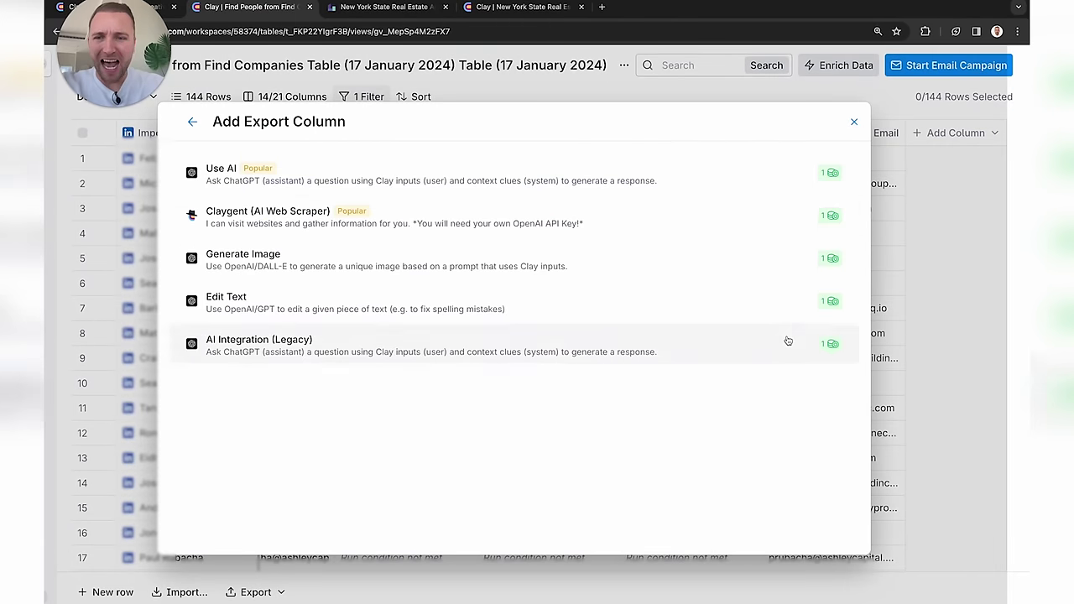
{"action": "left_click", "coordinate": [329, 175]}
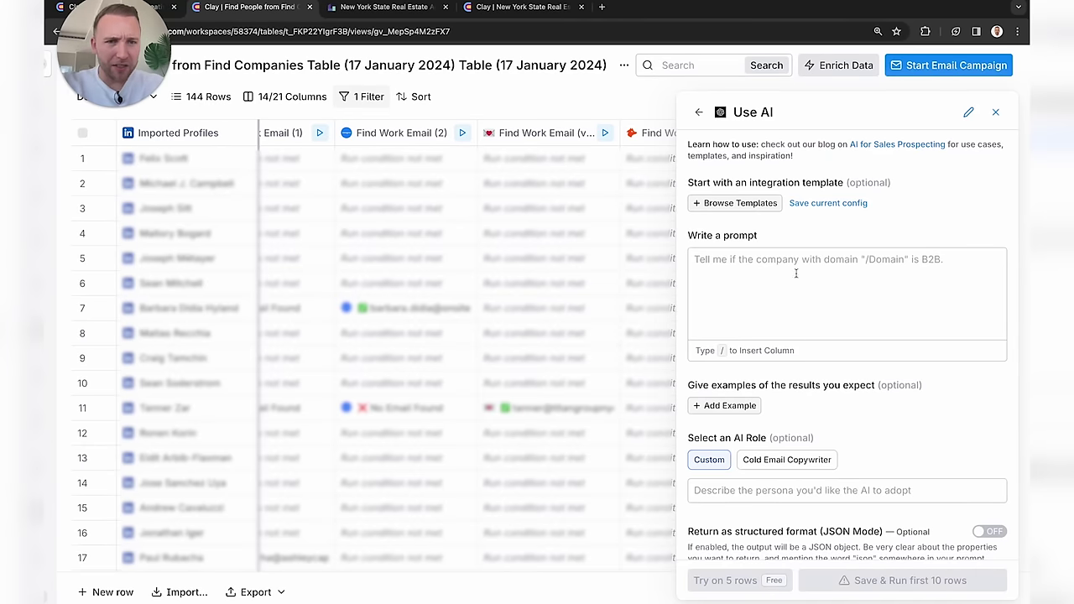
{"action": "left_click", "coordinate": [735, 204]}
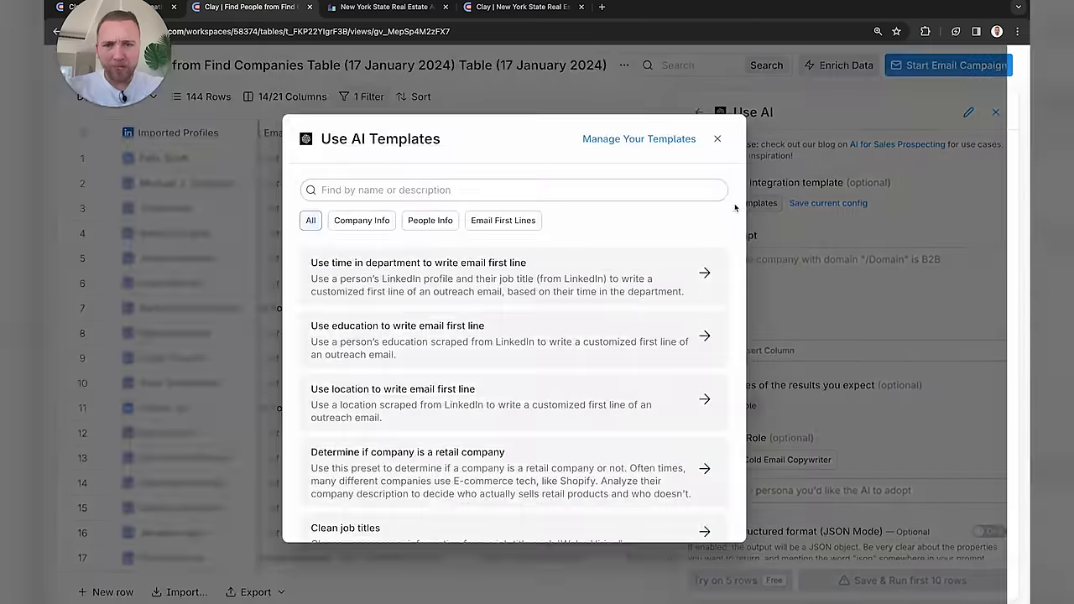
{"action": "left_click", "coordinate": [473, 222]}
{"action": "scroll", "coordinate": [458, 386], "scroll_direction": "down", "scroll_amount": 4}
{"action": "scroll", "coordinate": [460, 390], "scroll_direction": "up", "scroll_amount": 4}
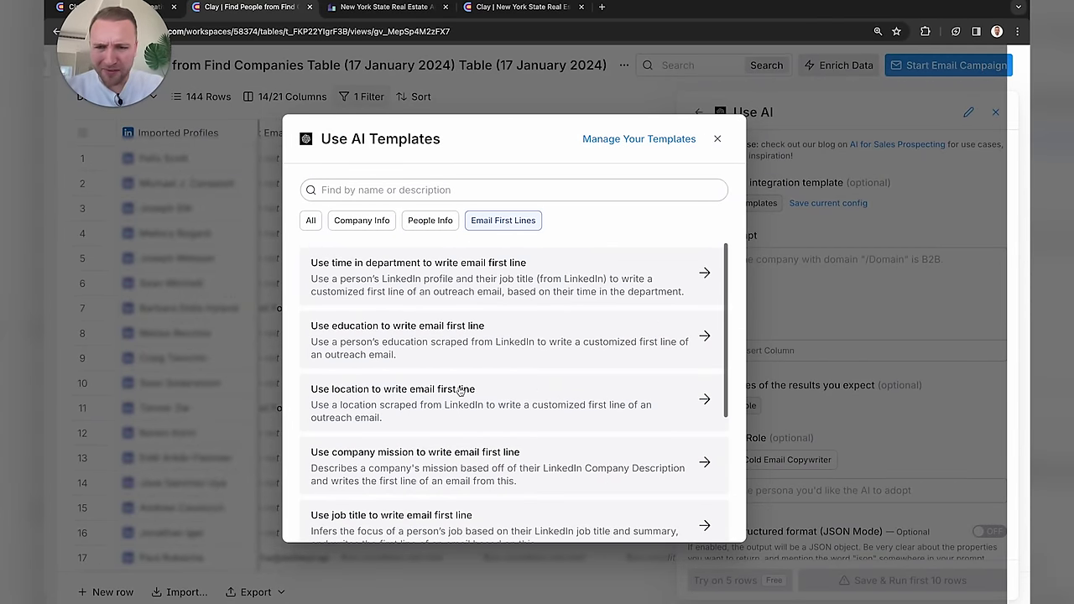
{"action": "scroll", "coordinate": [461, 390], "scroll_direction": "down", "scroll_amount": 3}
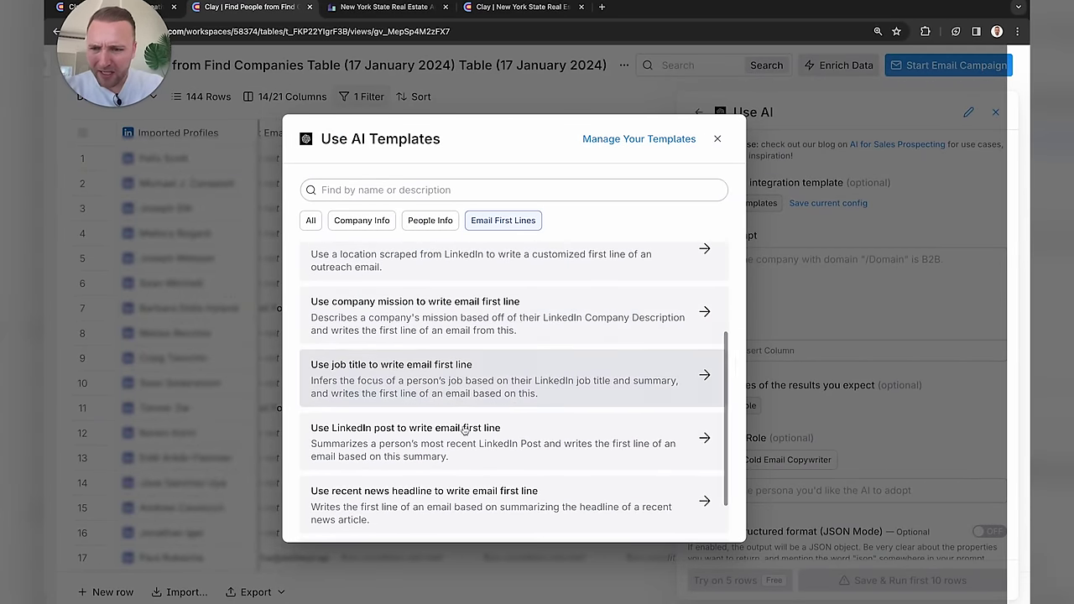
{"action": "left_click", "coordinate": [483, 375]}
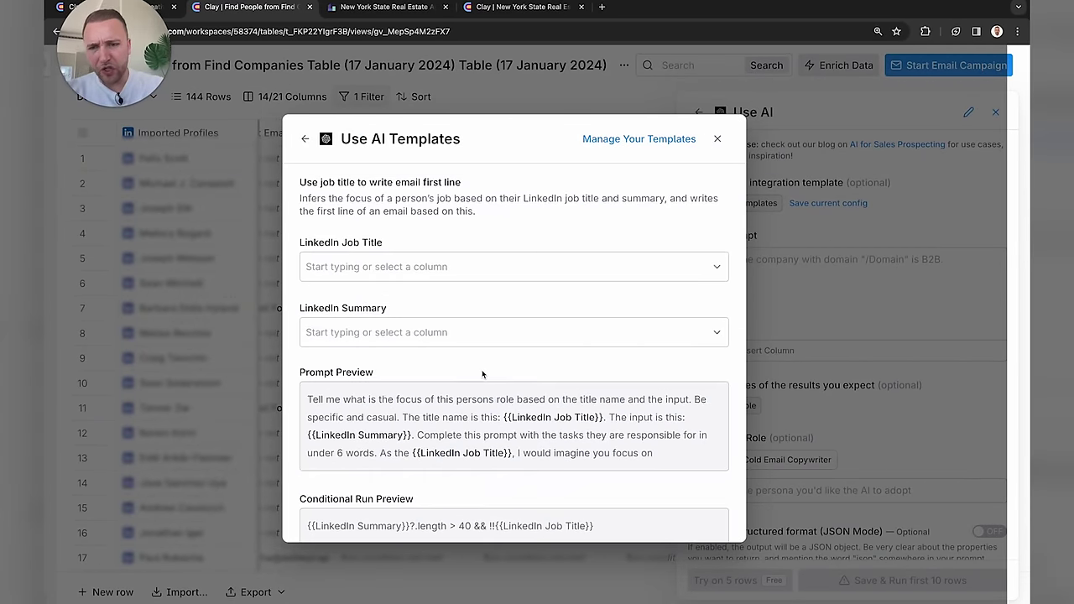
- Map Job Title and the Enrich LI Profile summary as template inputs and apply the template
{"action": "left_click", "coordinate": [401, 277]}
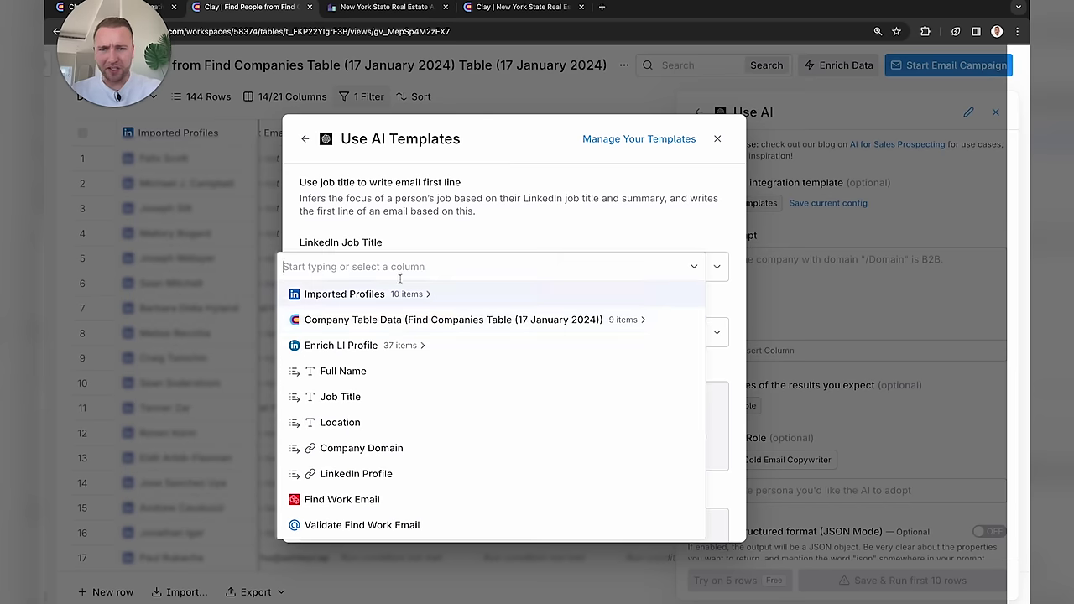
{"action": "left_click", "coordinate": [383, 400]}
{"action": "left_click", "coordinate": [379, 327]}
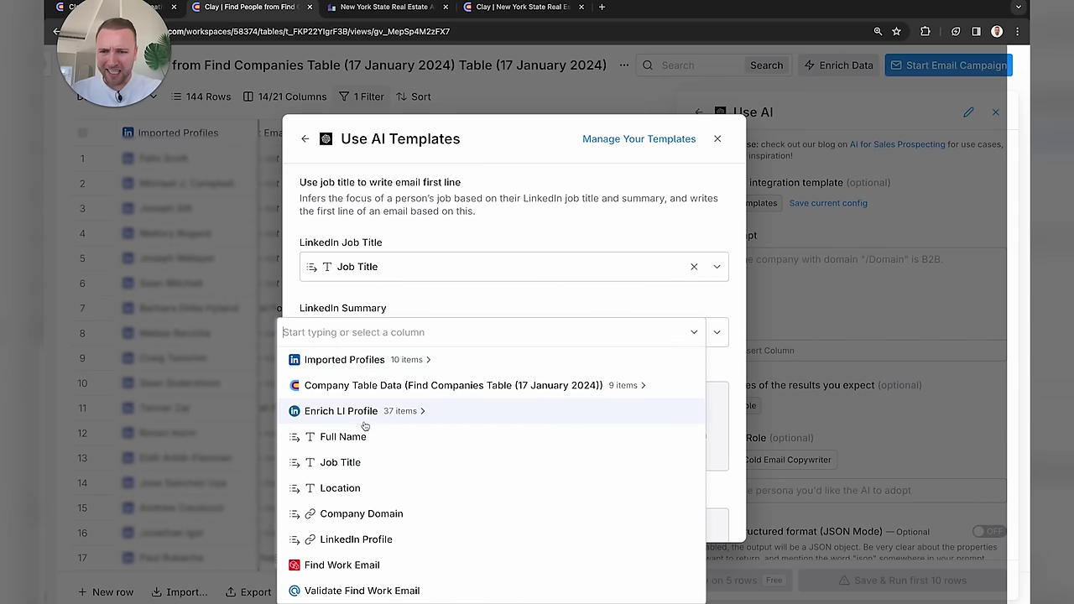
{"action": "left_click", "coordinate": [371, 359]}
{"action": "scroll", "coordinate": [392, 425], "scroll_direction": "down", "scroll_amount": 3}
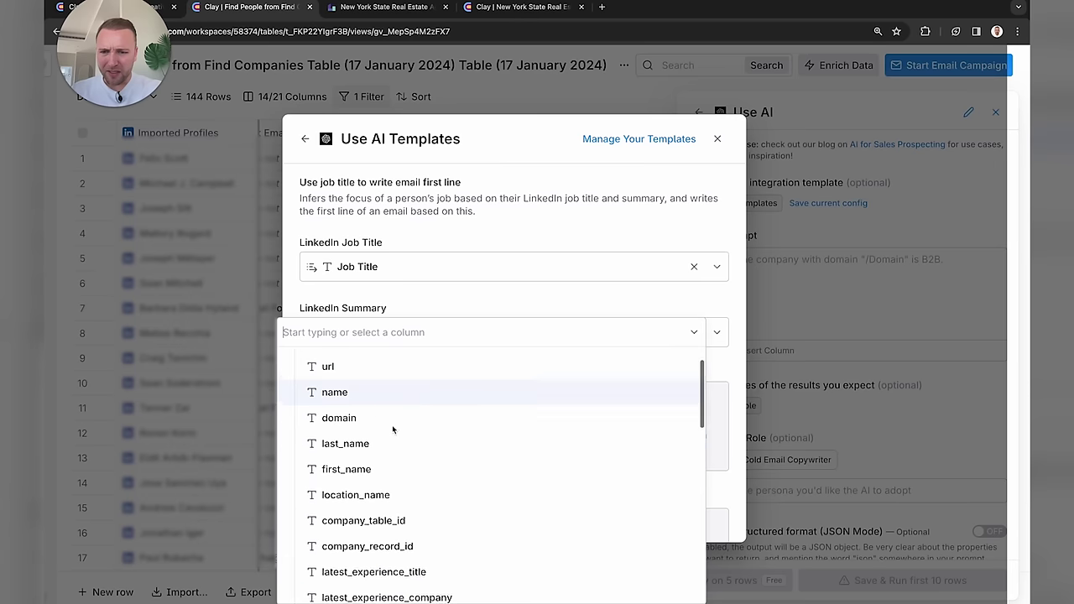
{"action": "left_click", "coordinate": [377, 501]}
{"action": "scroll", "coordinate": [382, 501], "scroll_direction": "down", "scroll_amount": 3}
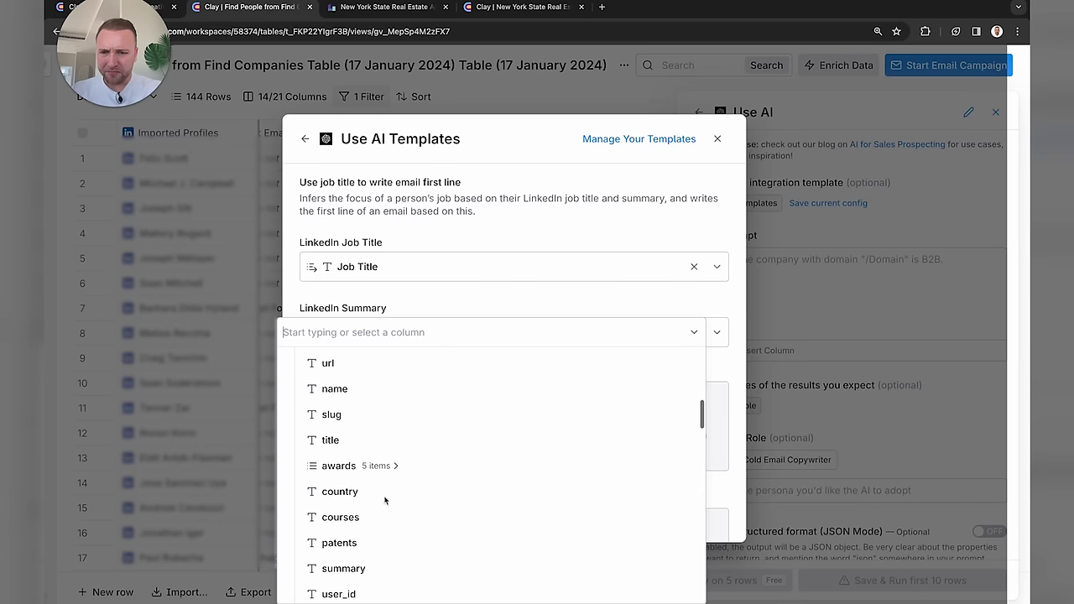
{"action": "scroll", "coordinate": [361, 470], "scroll_direction": "down", "scroll_amount": 2}
{"action": "left_click", "coordinate": [344, 438]}
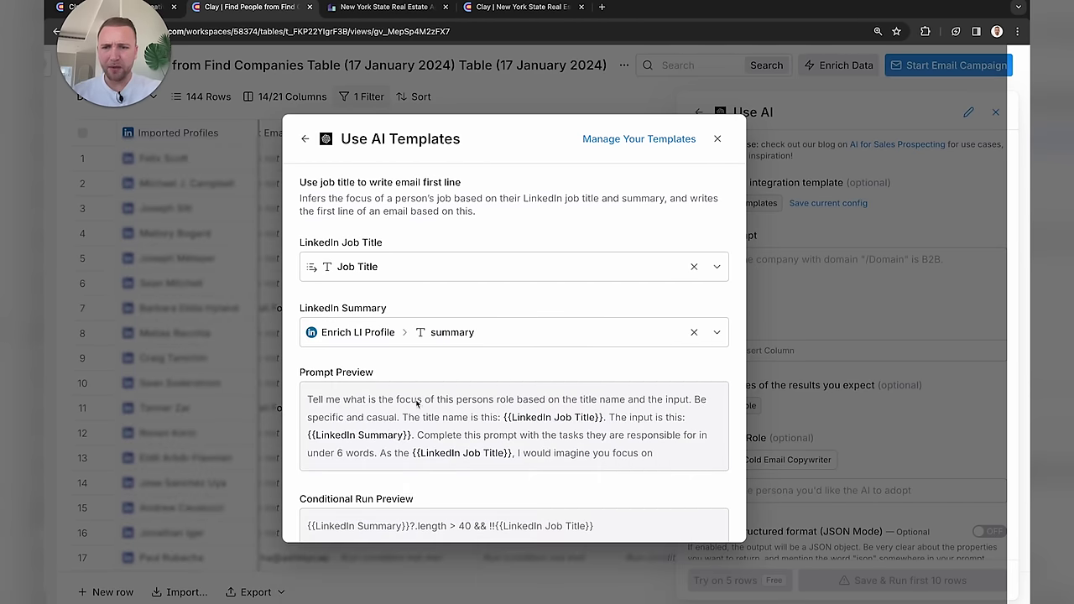
{"action": "scroll", "coordinate": [464, 419], "scroll_direction": "down", "scroll_amount": 1}
{"action": "left_click", "coordinate": [372, 512]}
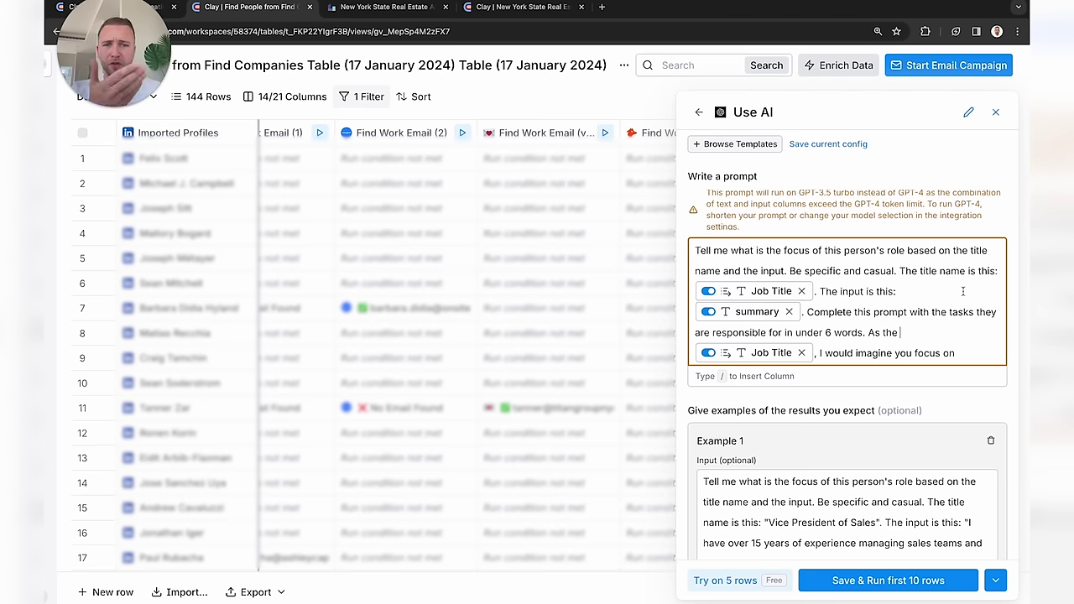
- Review the prompt's Vice President of Sales example and show the Save & Run options
{"action": "scroll", "coordinate": [962, 291], "scroll_direction": "down", "scroll_amount": 1}
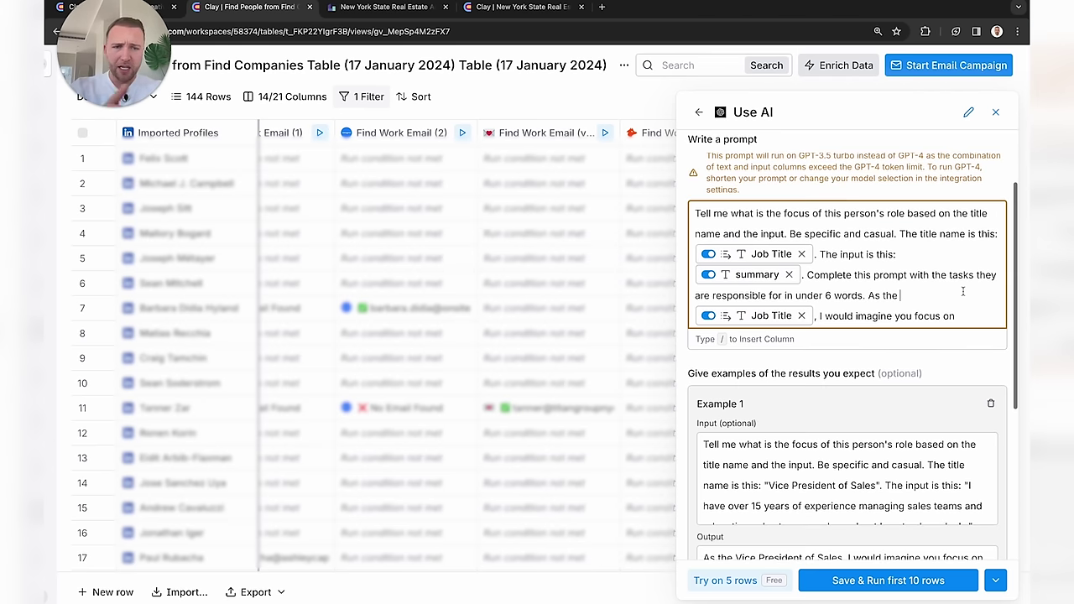
{"action": "scroll", "coordinate": [961, 295], "scroll_direction": "down", "scroll_amount": 3}
{"action": "scroll", "coordinate": [897, 369], "scroll_direction": "down", "scroll_amount": 3}
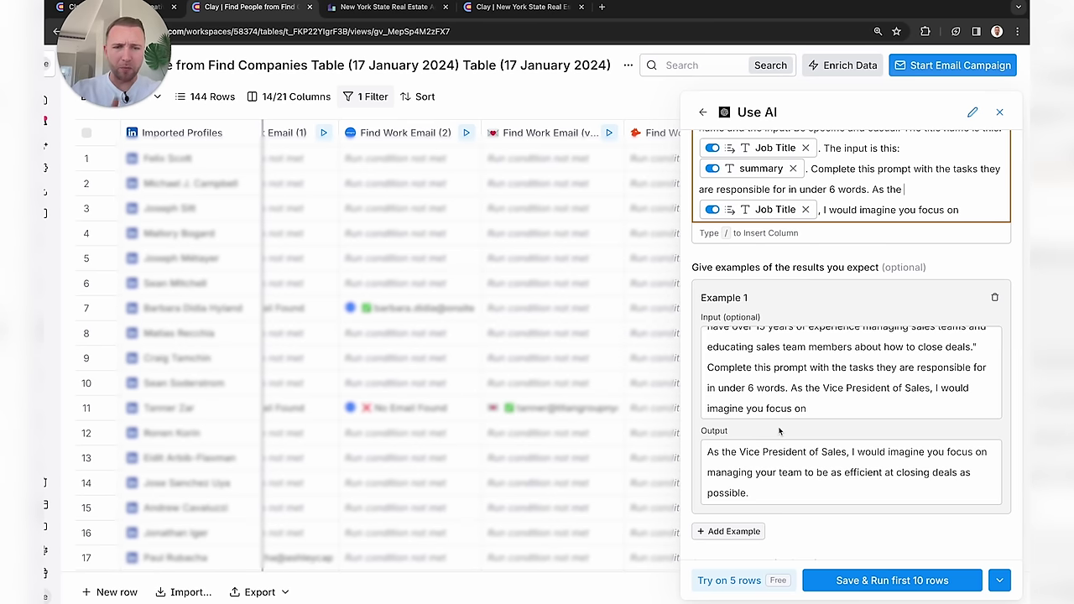
{"action": "scroll", "coordinate": [764, 373], "scroll_direction": "up", "scroll_amount": 3}
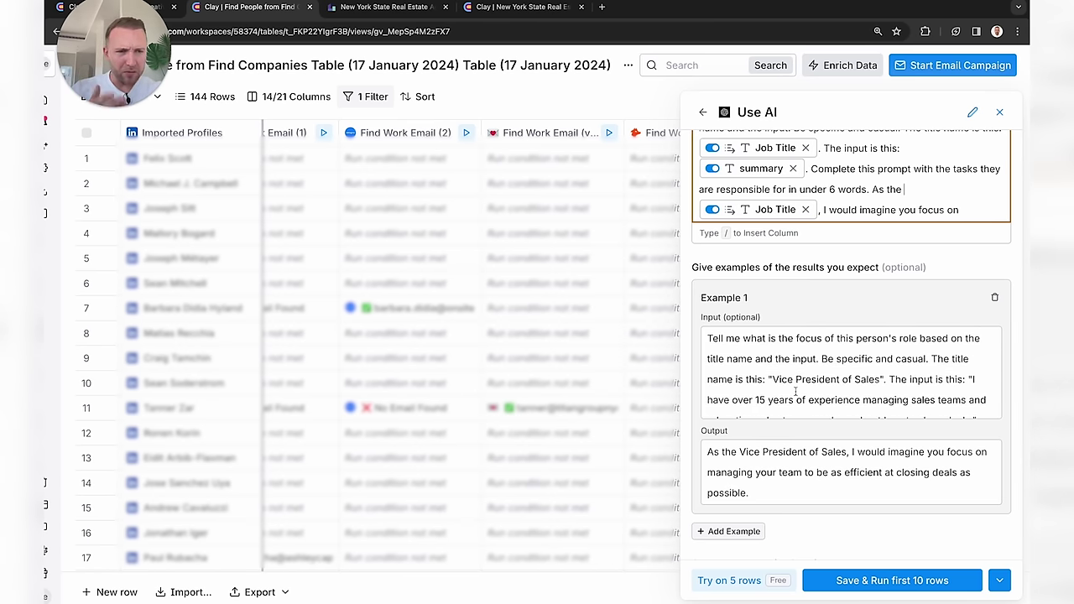
{"action": "scroll", "coordinate": [795, 392], "scroll_direction": "down", "scroll_amount": 5}
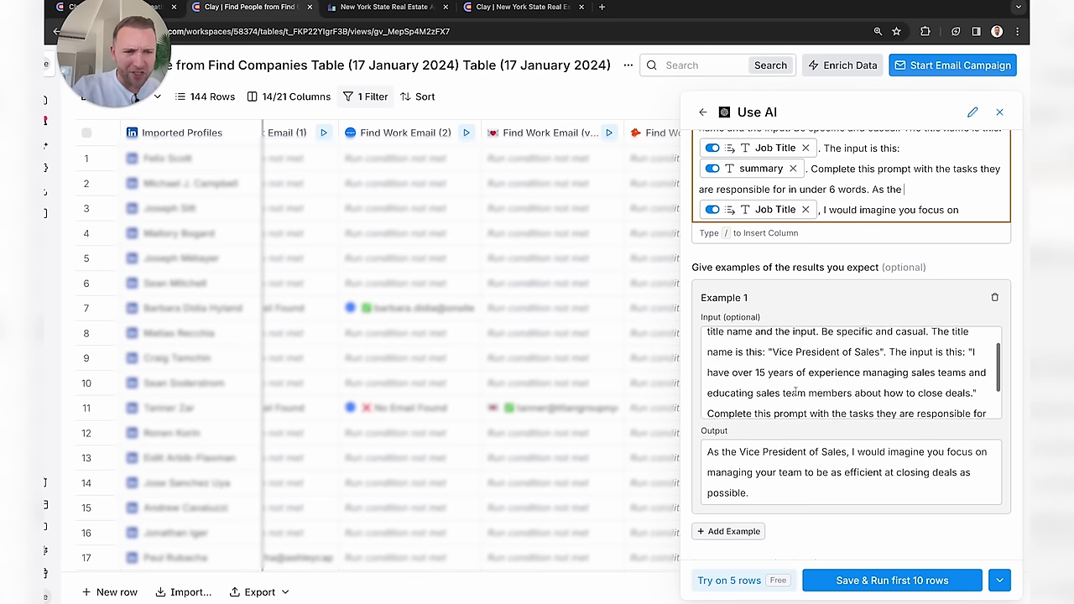
{"action": "scroll", "coordinate": [770, 456], "scroll_direction": "down", "scroll_amount": 1}
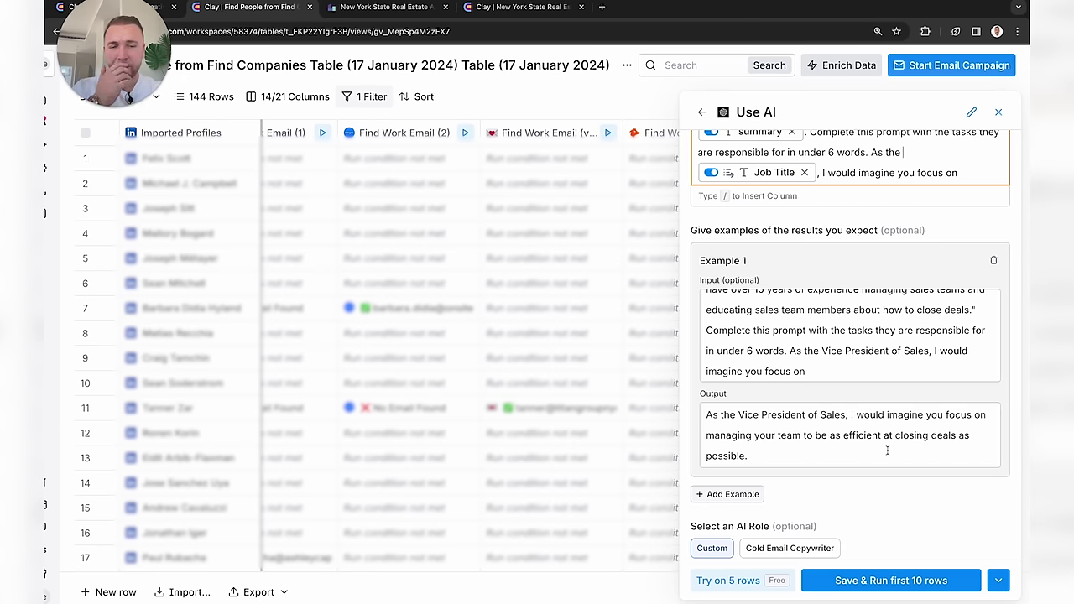
{"action": "scroll", "coordinate": [887, 451], "scroll_direction": "down", "scroll_amount": 3}
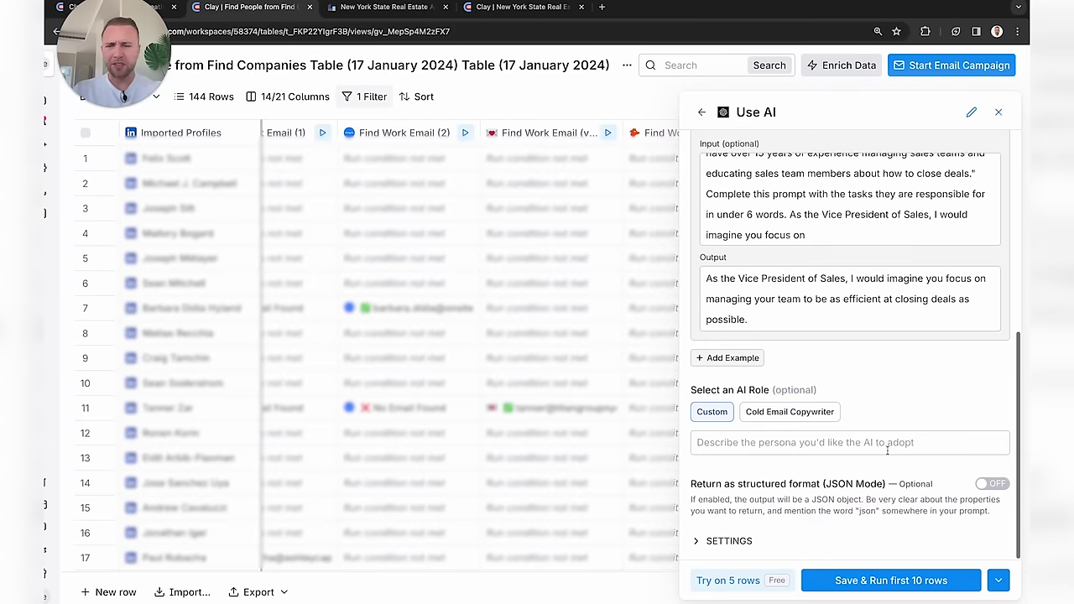
{"action": "left_click", "coordinate": [995, 577]}
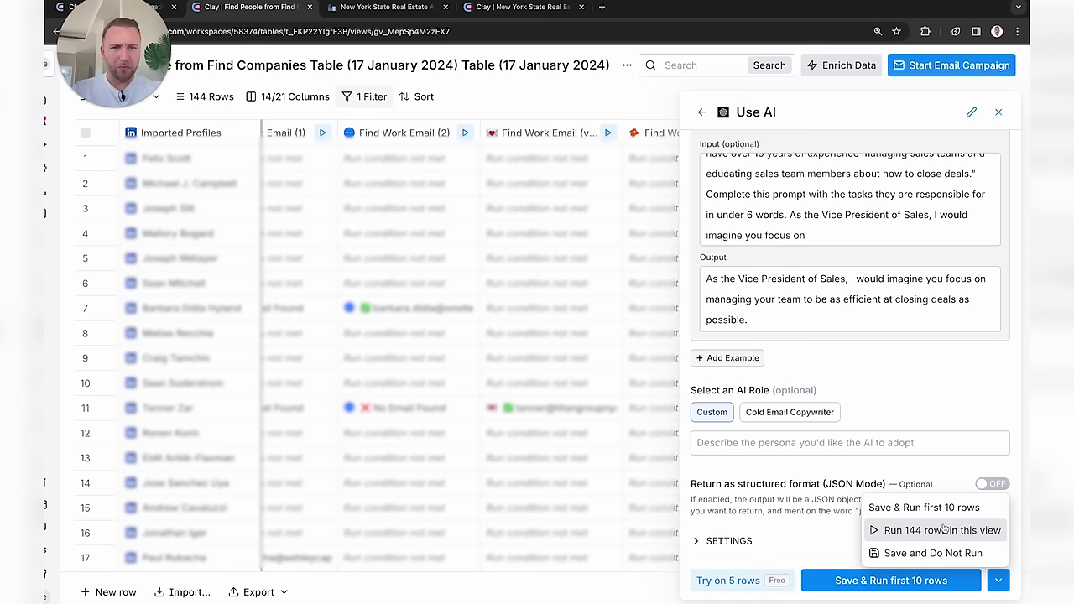
- Save the Role Focus AI column and run it on all 144 rows in this view
{"action": "left_click", "coordinate": [941, 530]}
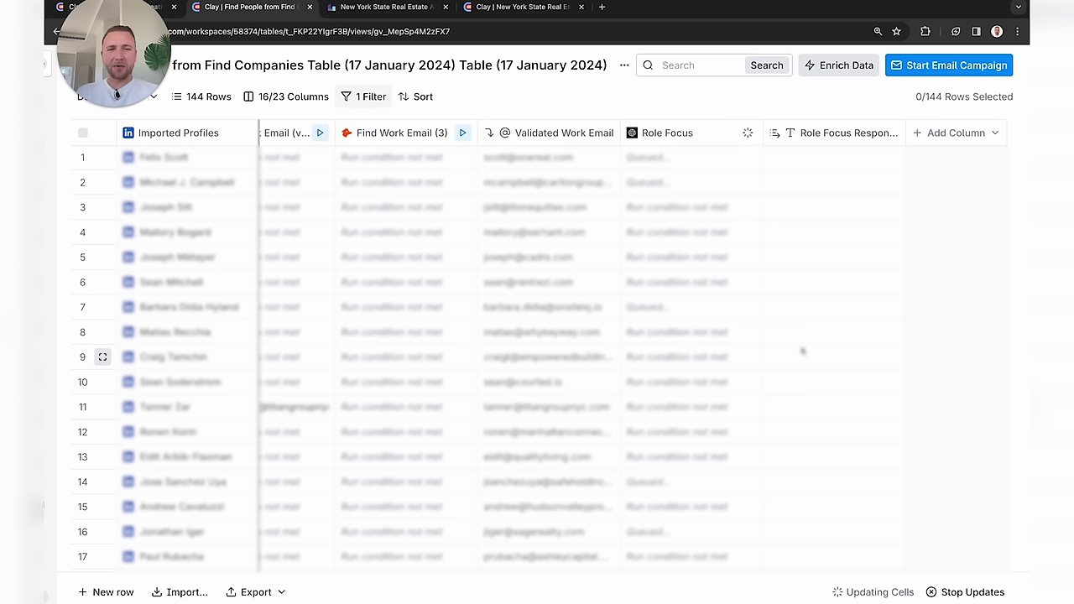
- Read the full Role Focus responses for rows 35, 36, 37 and 41, then open the column's options
{"action": "scroll", "coordinate": [802, 350], "scroll_direction": "down", "scroll_amount": 9}
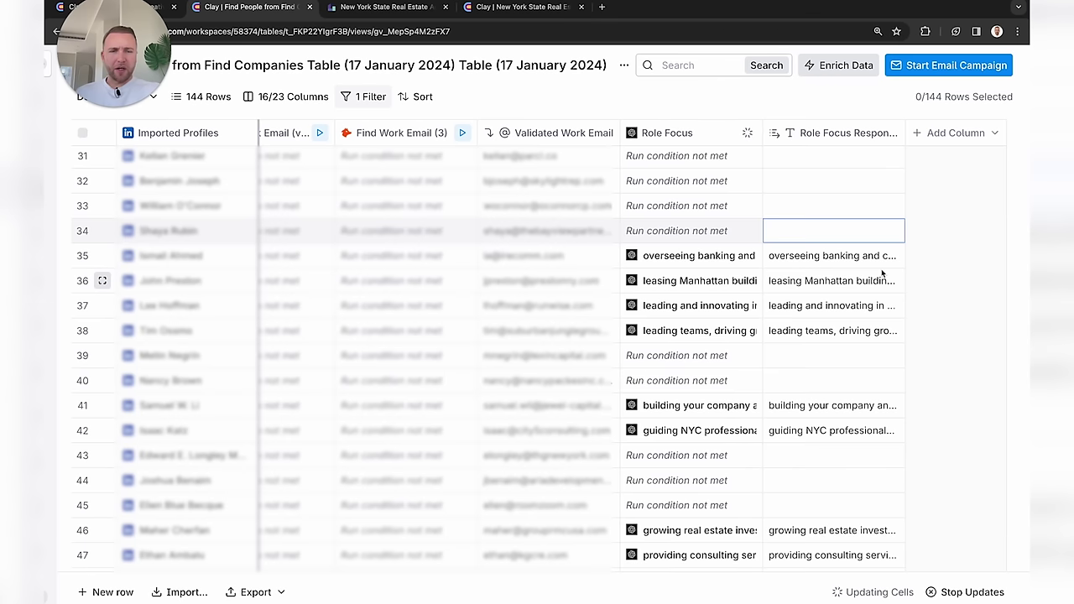
{"action": "left_click", "coordinate": [834, 257]}
{"action": "left_click", "coordinate": [831, 259]}
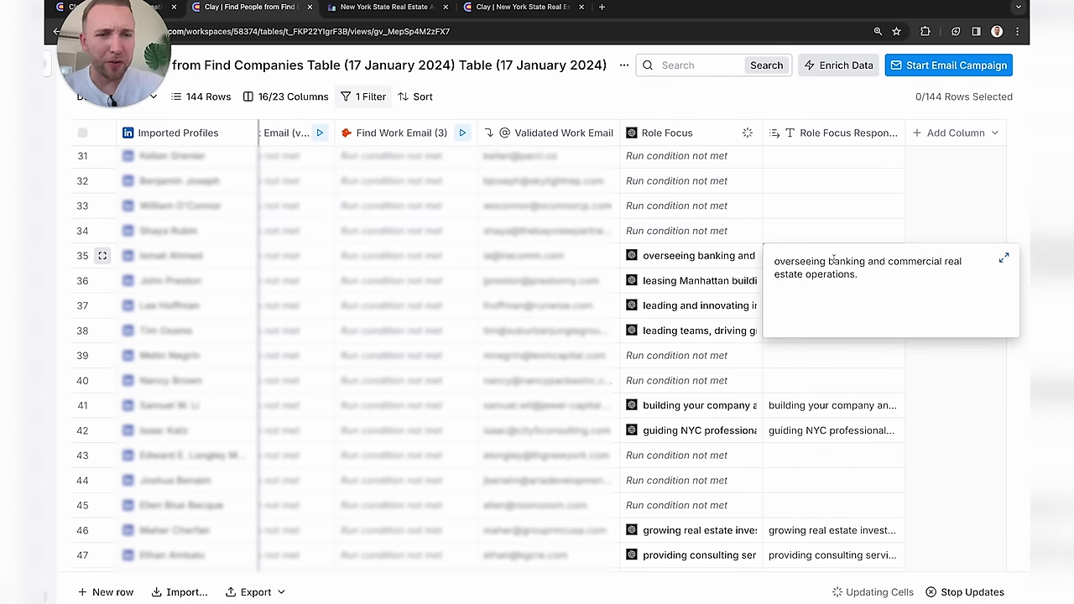
{"action": "left_click", "coordinate": [951, 235]}
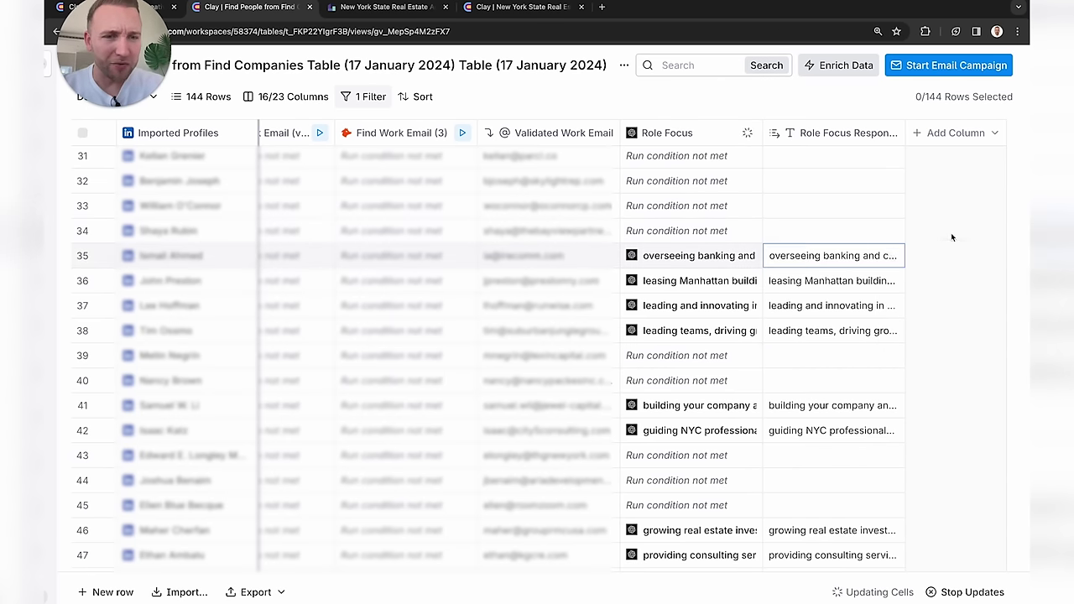
{"action": "double_click", "coordinate": [843, 282]}
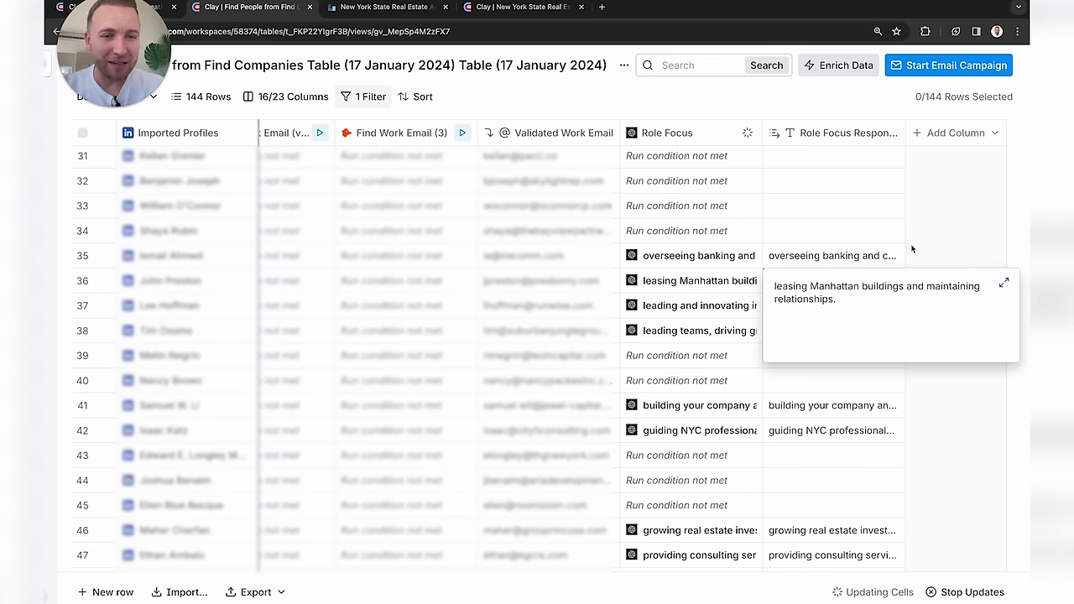
{"action": "key", "text": "Escape"}
{"action": "double_click", "coordinate": [846, 307]}
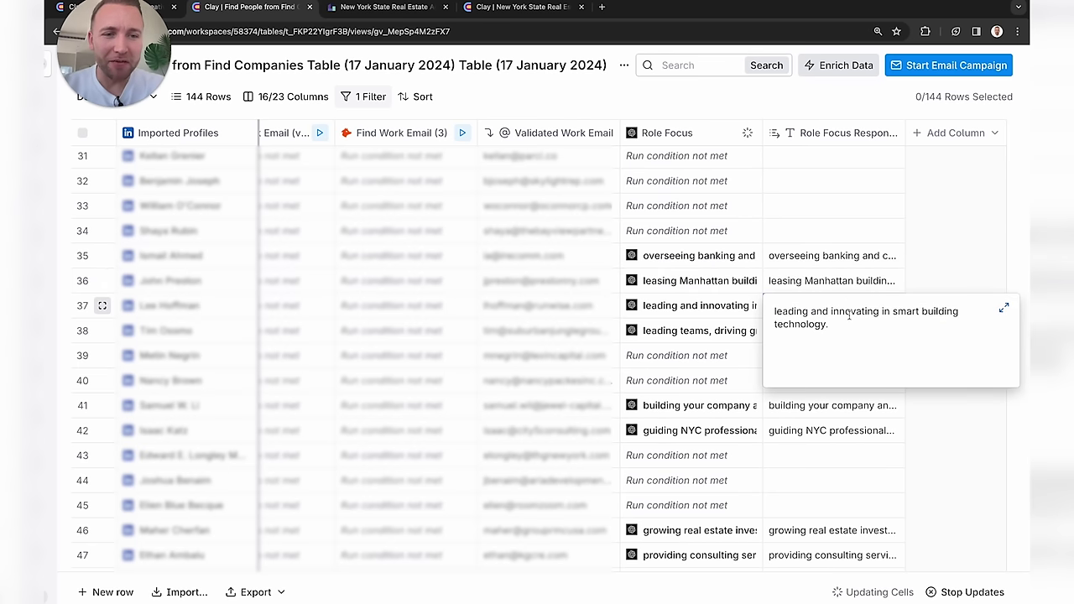
{"action": "left_click", "coordinate": [881, 285]}
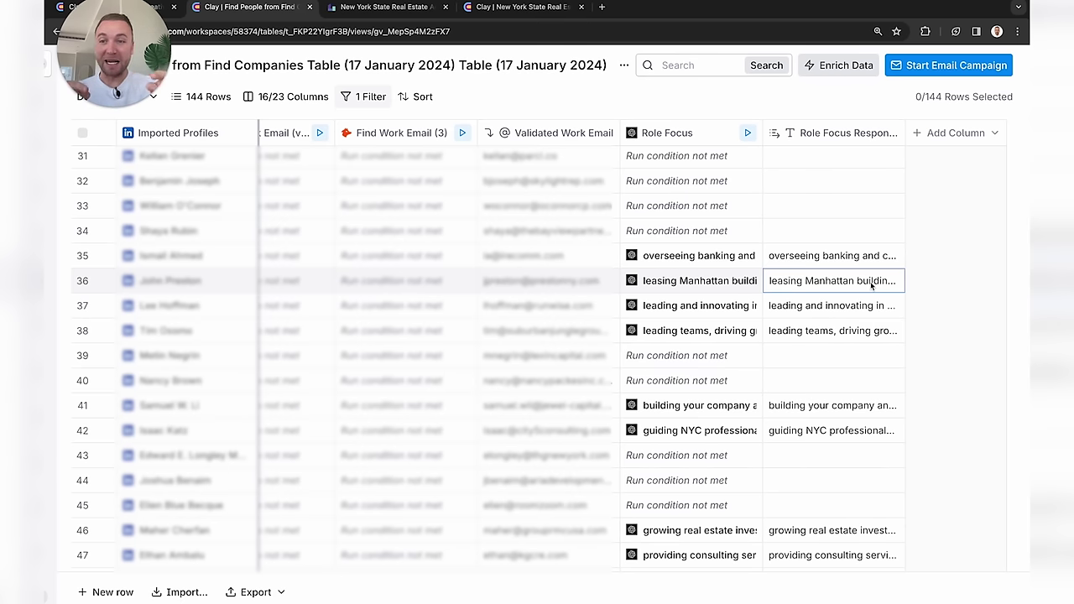
{"action": "double_click", "coordinate": [873, 285]}
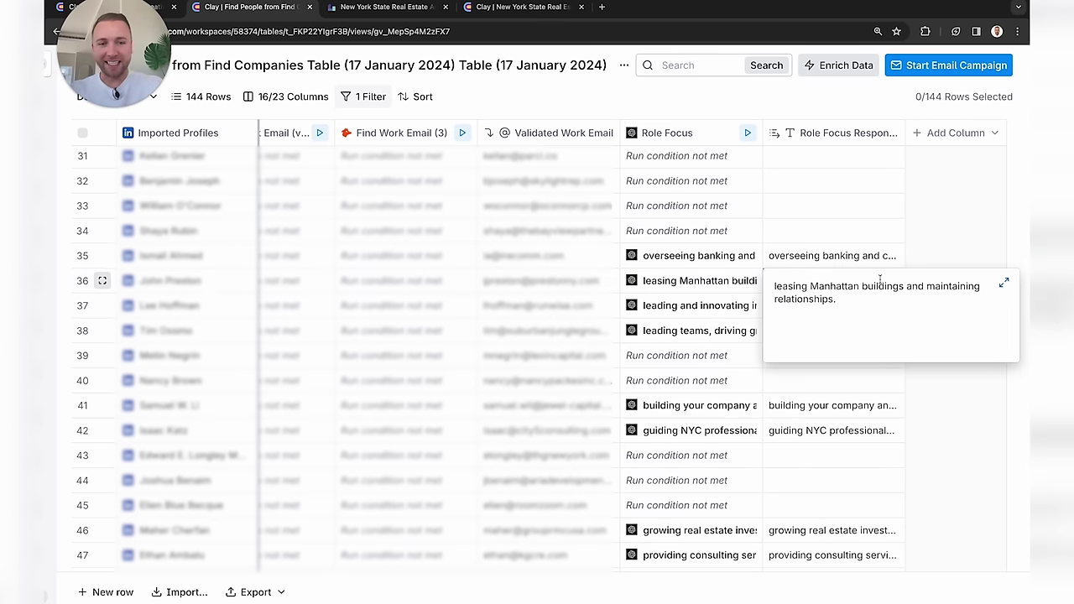
{"action": "left_click", "coordinate": [918, 247]}
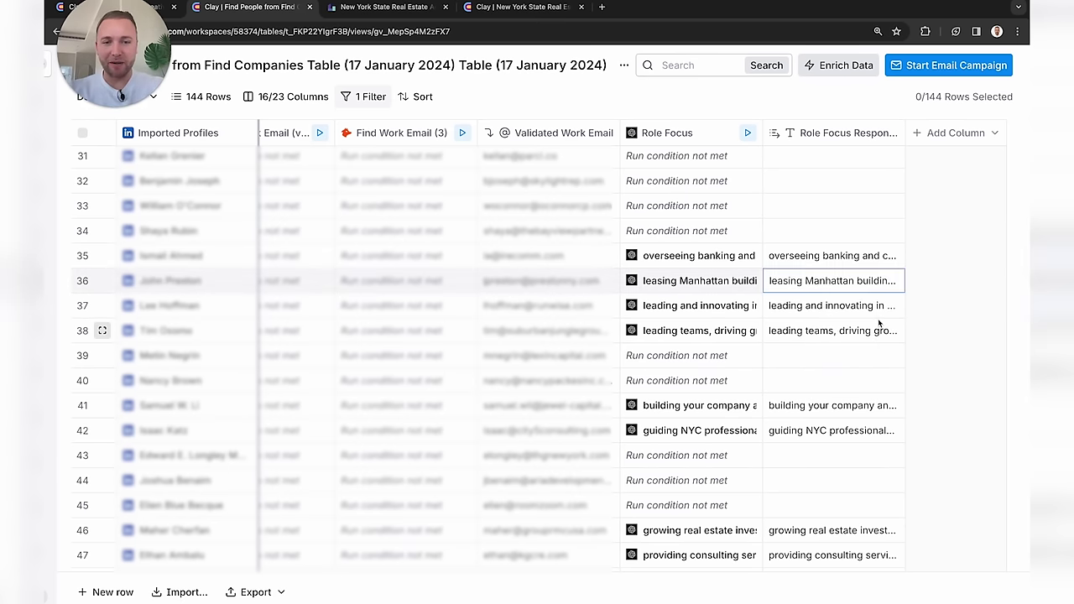
{"action": "double_click", "coordinate": [850, 410]}
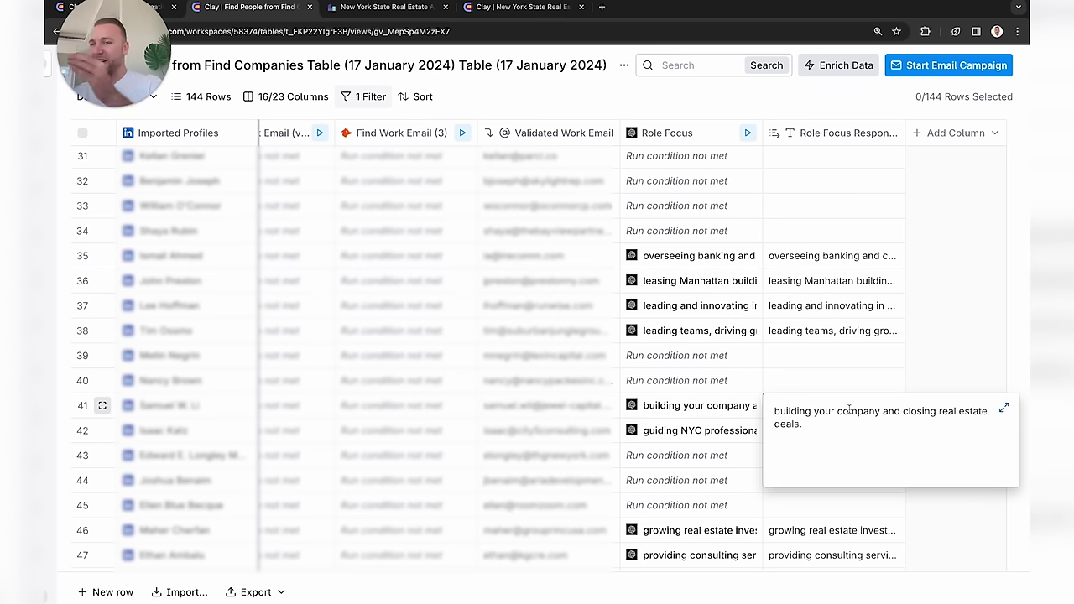
{"action": "left_click", "coordinate": [864, 355]}
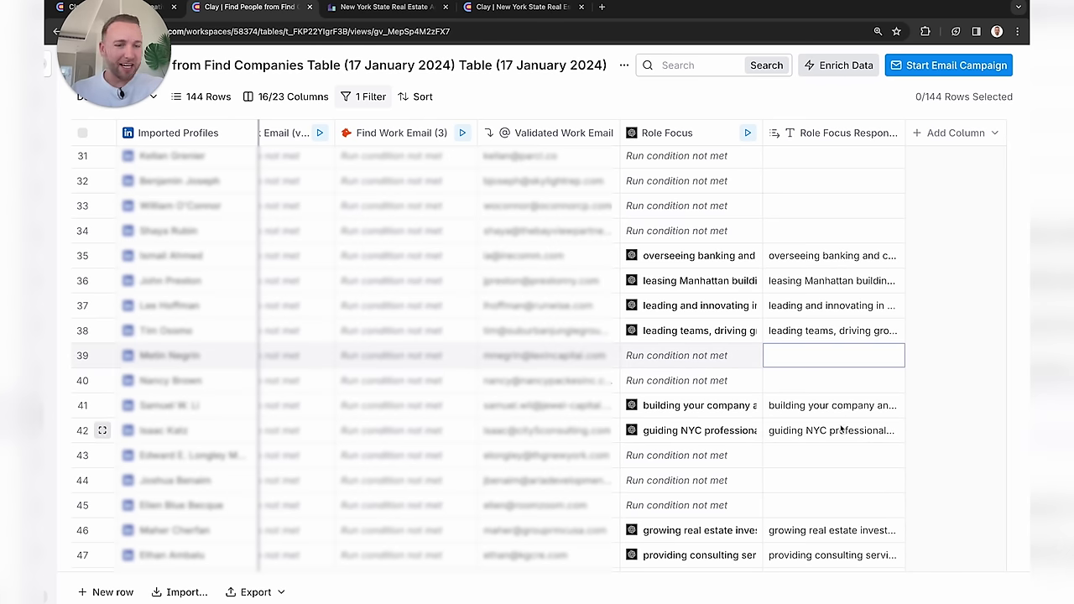
{"action": "left_click", "coordinate": [820, 279]}
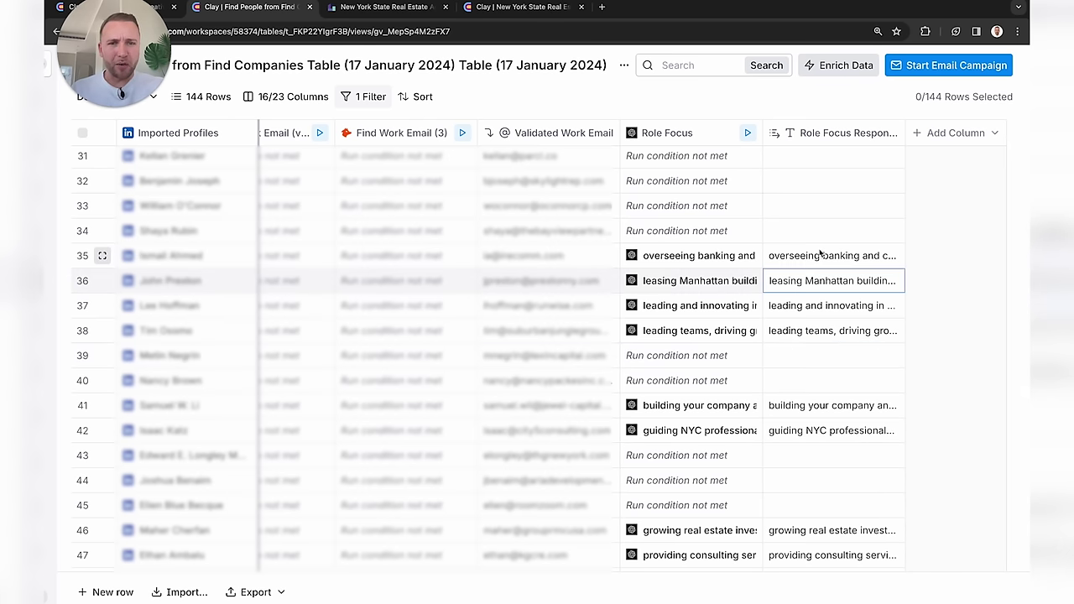
{"action": "left_click", "coordinate": [667, 135]}
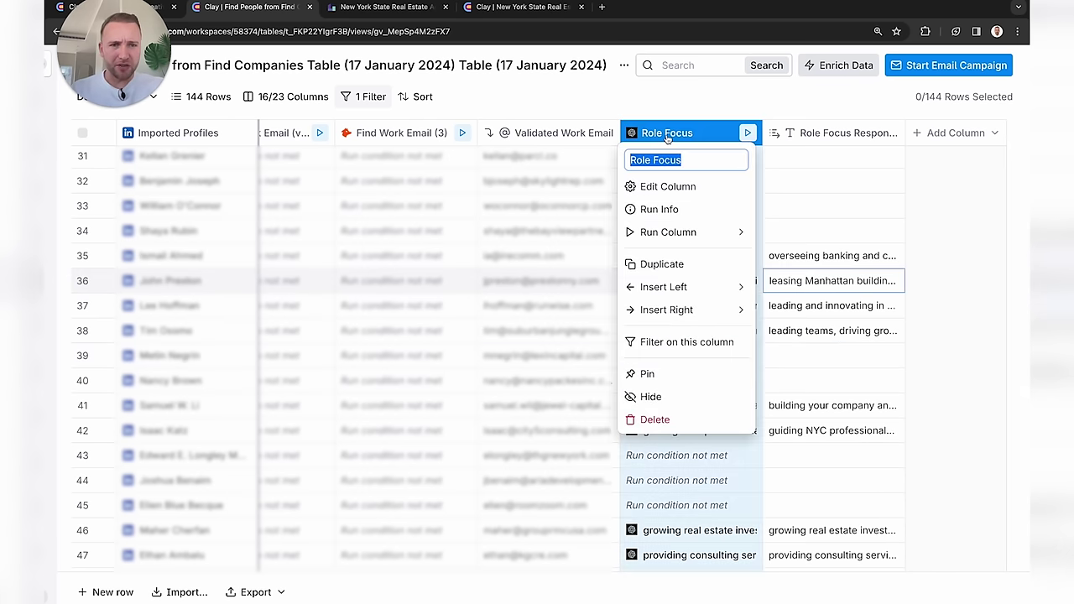
{"action": "left_click", "coordinate": [665, 187]}
{"action": "scroll", "coordinate": [786, 406], "scroll_direction": "down", "scroll_amount": 5}
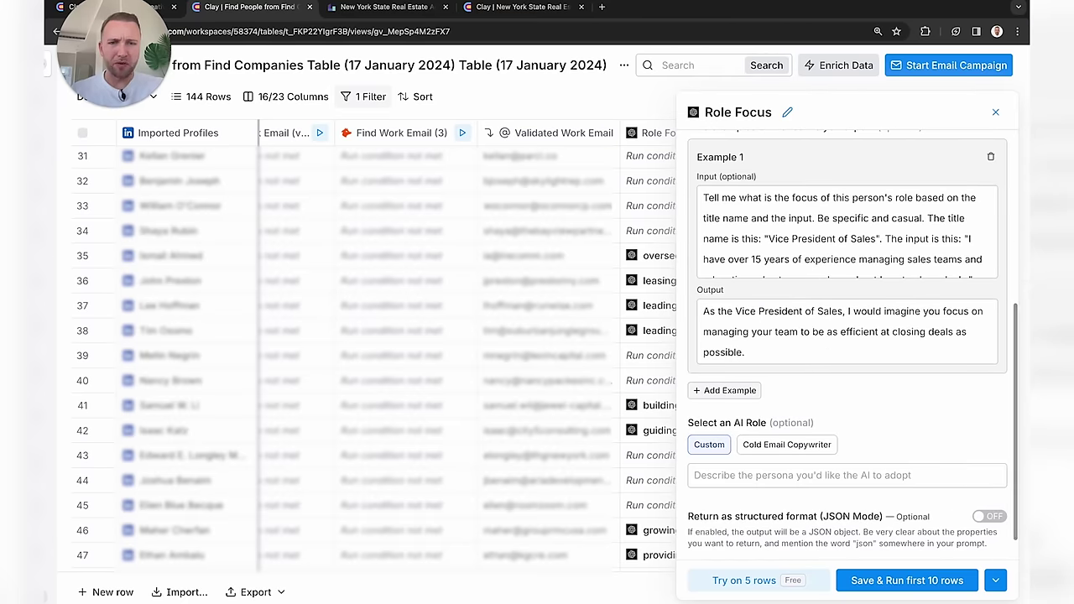
{"action": "left_click", "coordinate": [995, 112]}
{"action": "left_click", "coordinate": [876, 317]}
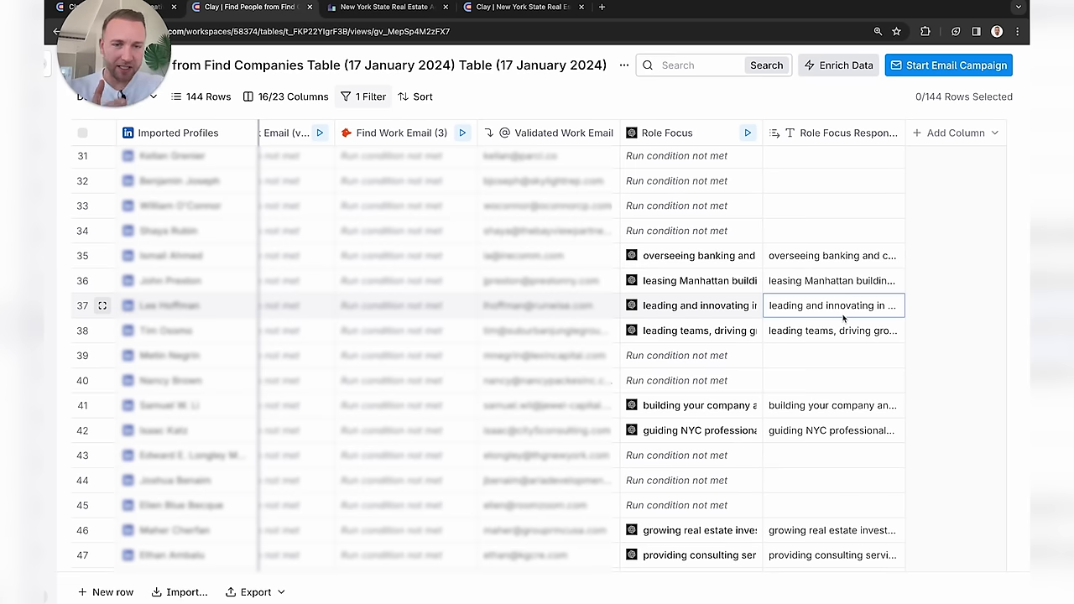
{"action": "left_click", "coordinate": [719, 379]}
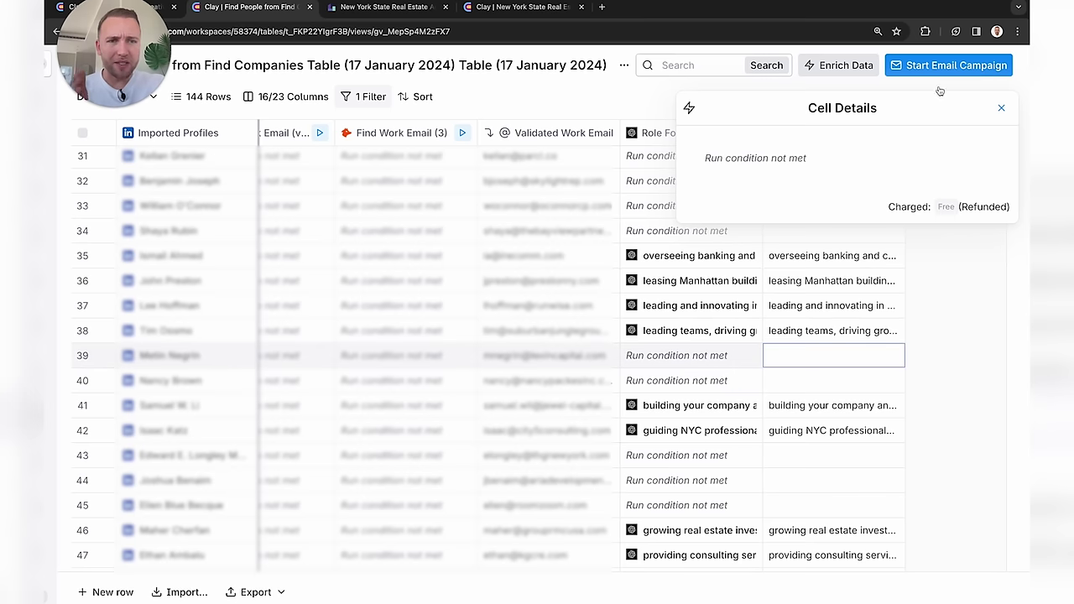
{"action": "left_click", "coordinate": [1001, 107]}
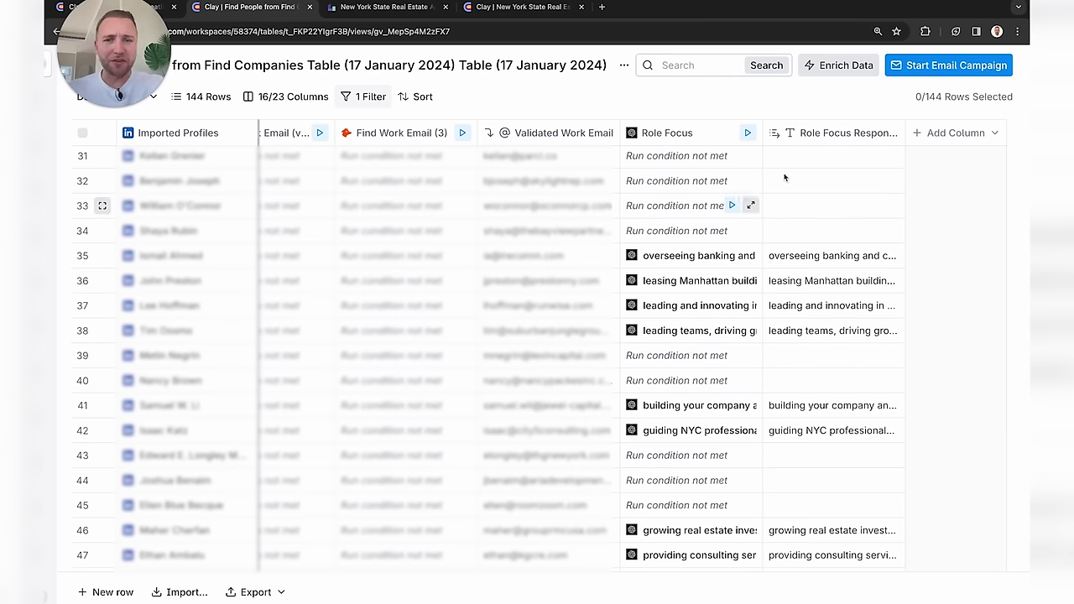
- Browse the email first-line AI templates without adding a column, then show the email campaign options
{"action": "left_click", "coordinate": [834, 65]}
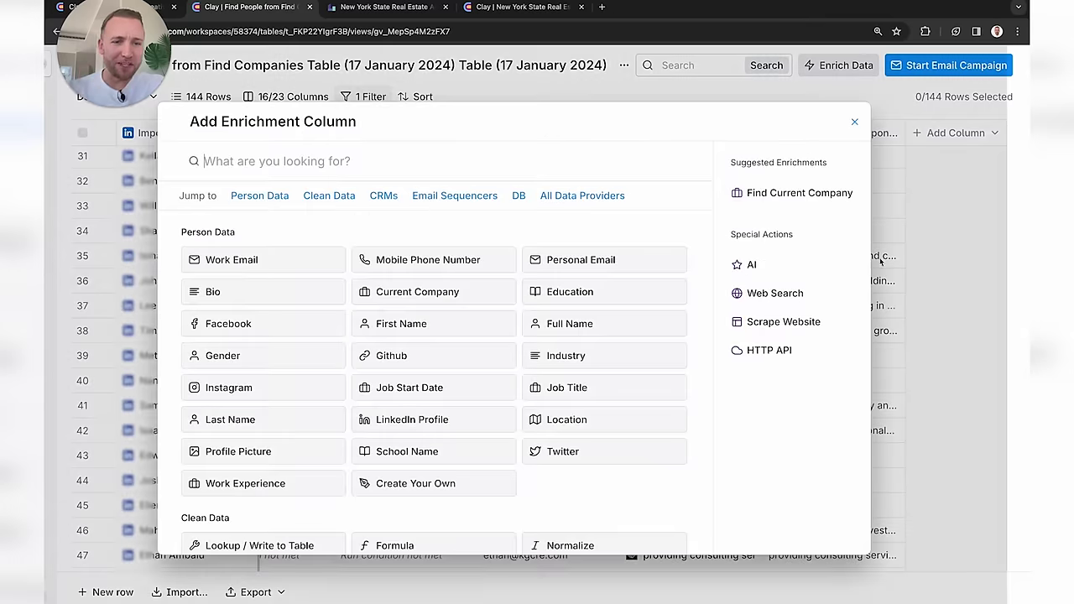
{"action": "left_click", "coordinate": [795, 264]}
{"action": "left_click", "coordinate": [340, 172]}
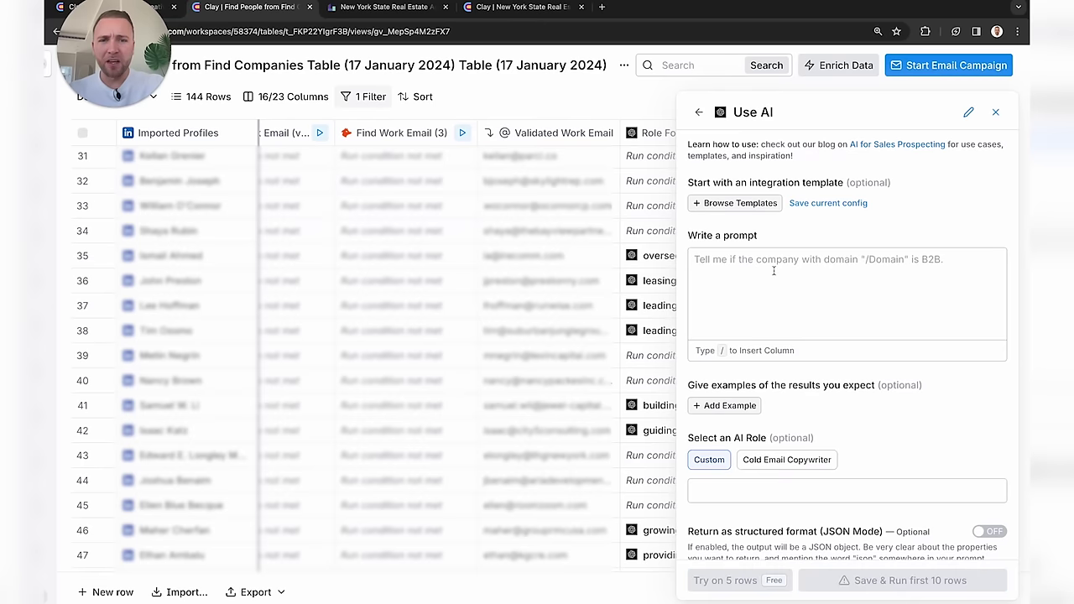
{"action": "left_click", "coordinate": [728, 203]}
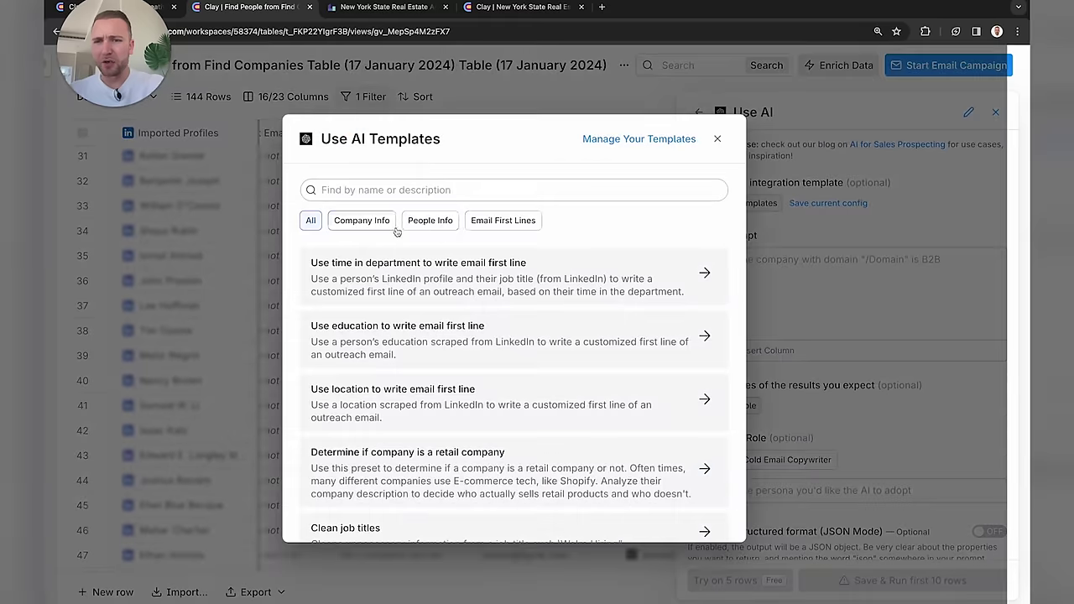
{"action": "left_click", "coordinate": [471, 225]}
{"action": "scroll", "coordinate": [458, 423], "scroll_direction": "down", "scroll_amount": 1}
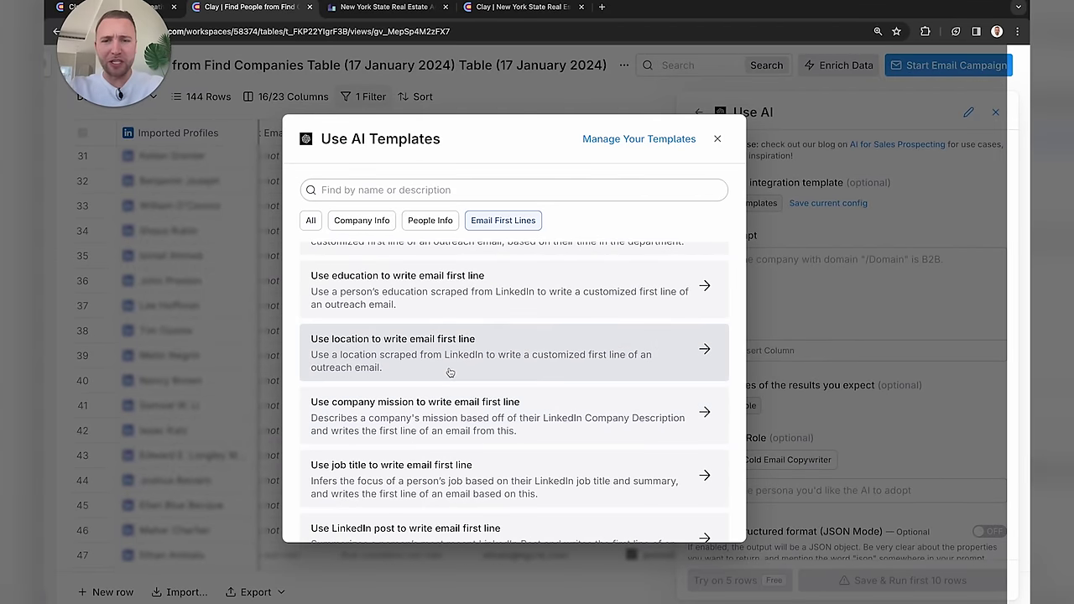
{"action": "left_click", "coordinate": [718, 140]}
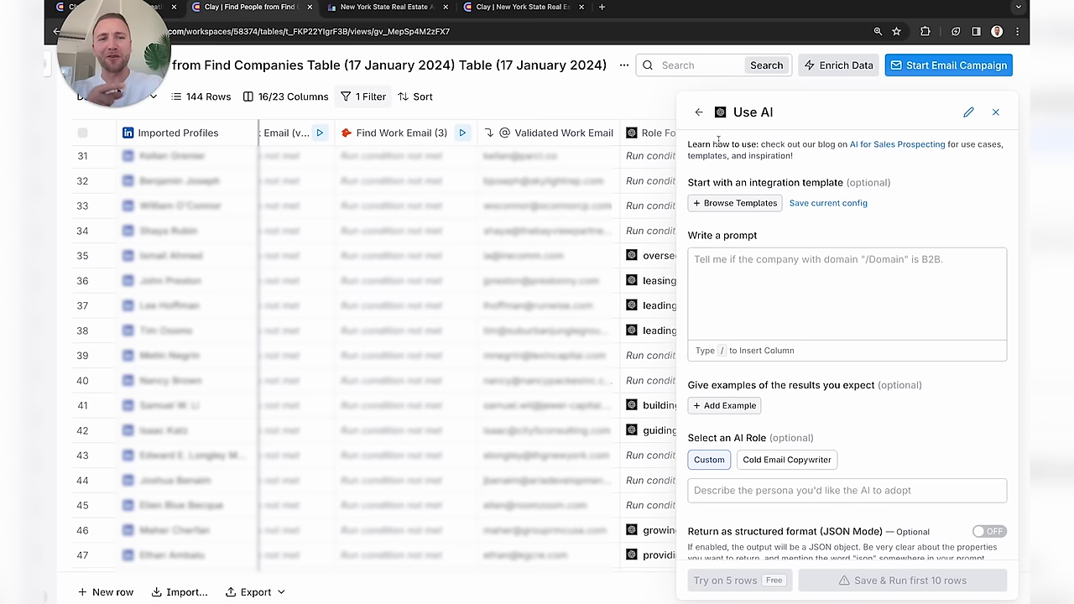
{"action": "left_click", "coordinate": [995, 112]}
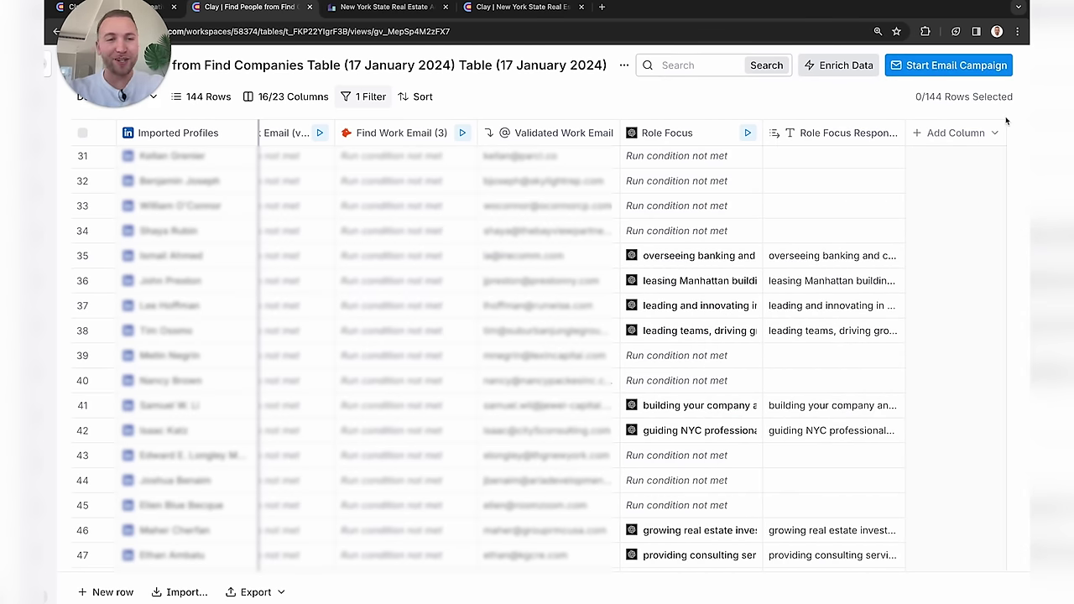
{"action": "left_click", "coordinate": [950, 70]}
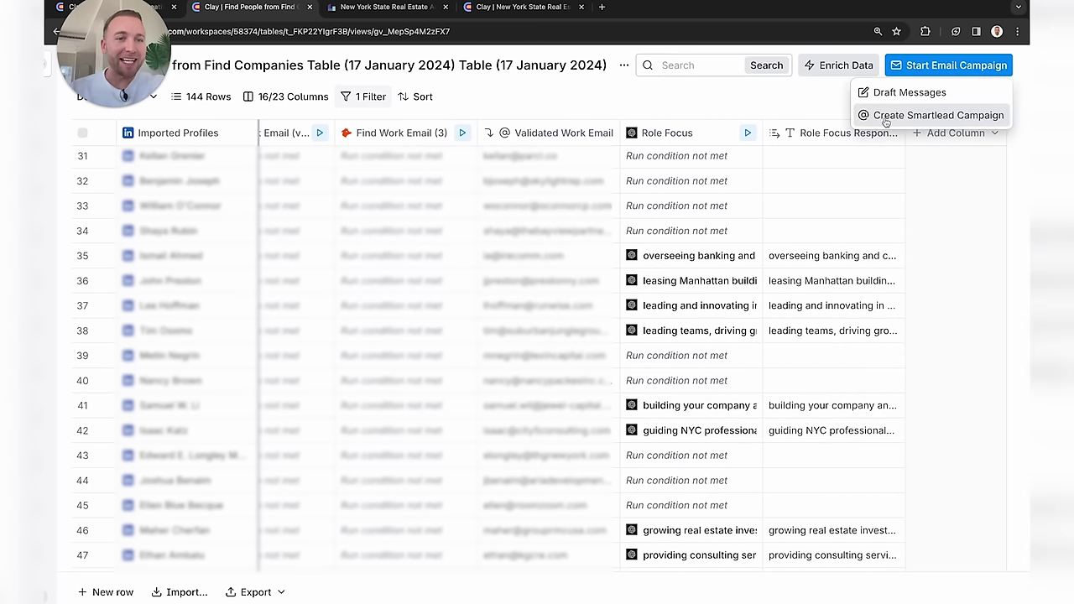